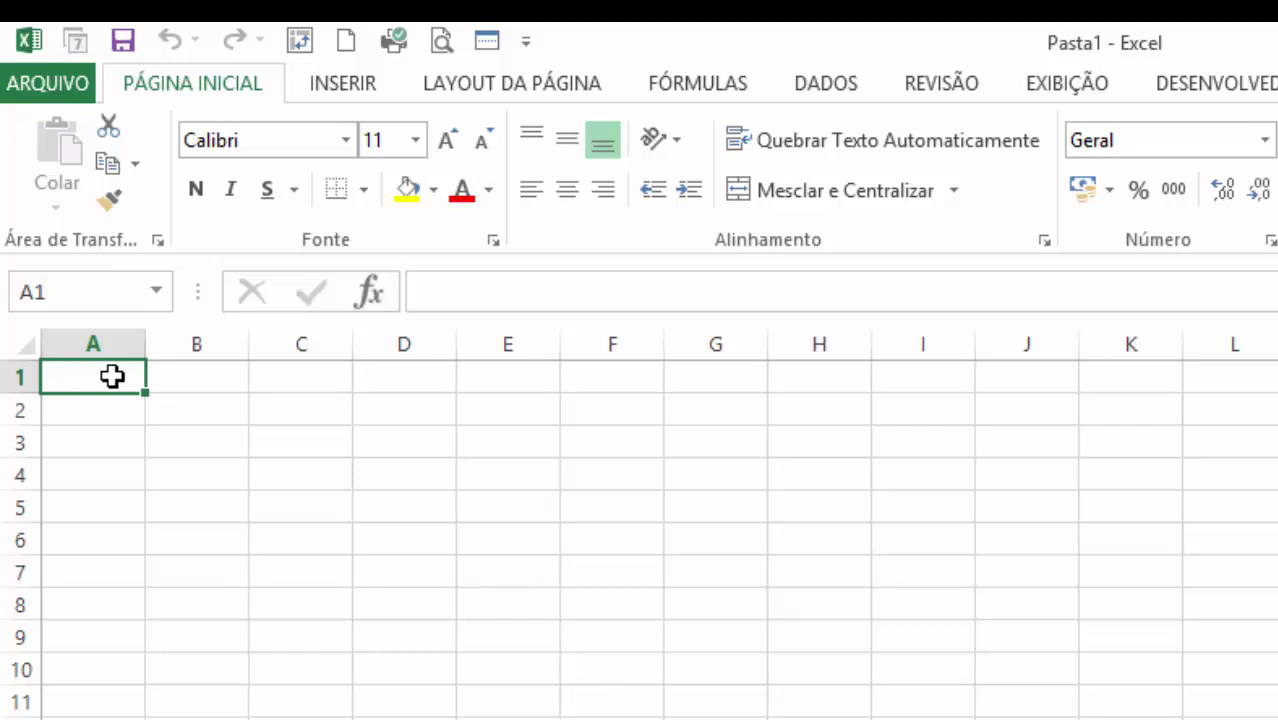
- Jump directly to cell C5000 by its address
left_click(105, 292)
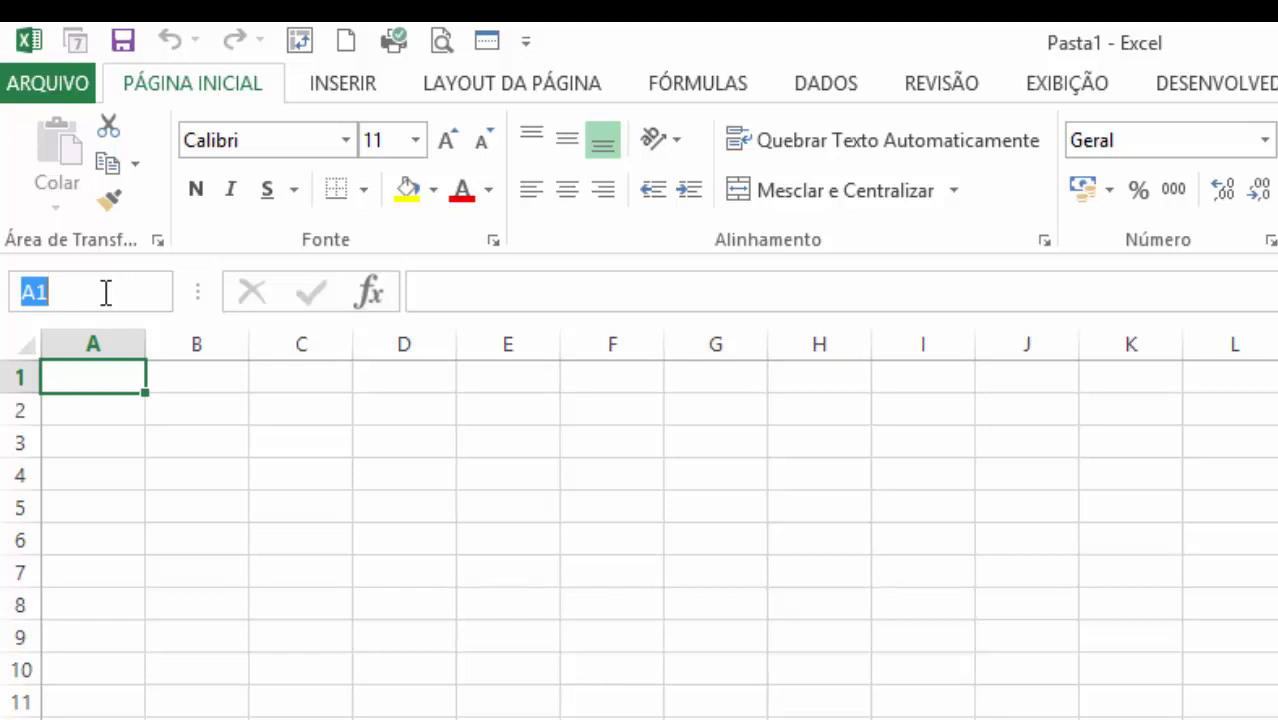
type("c500")
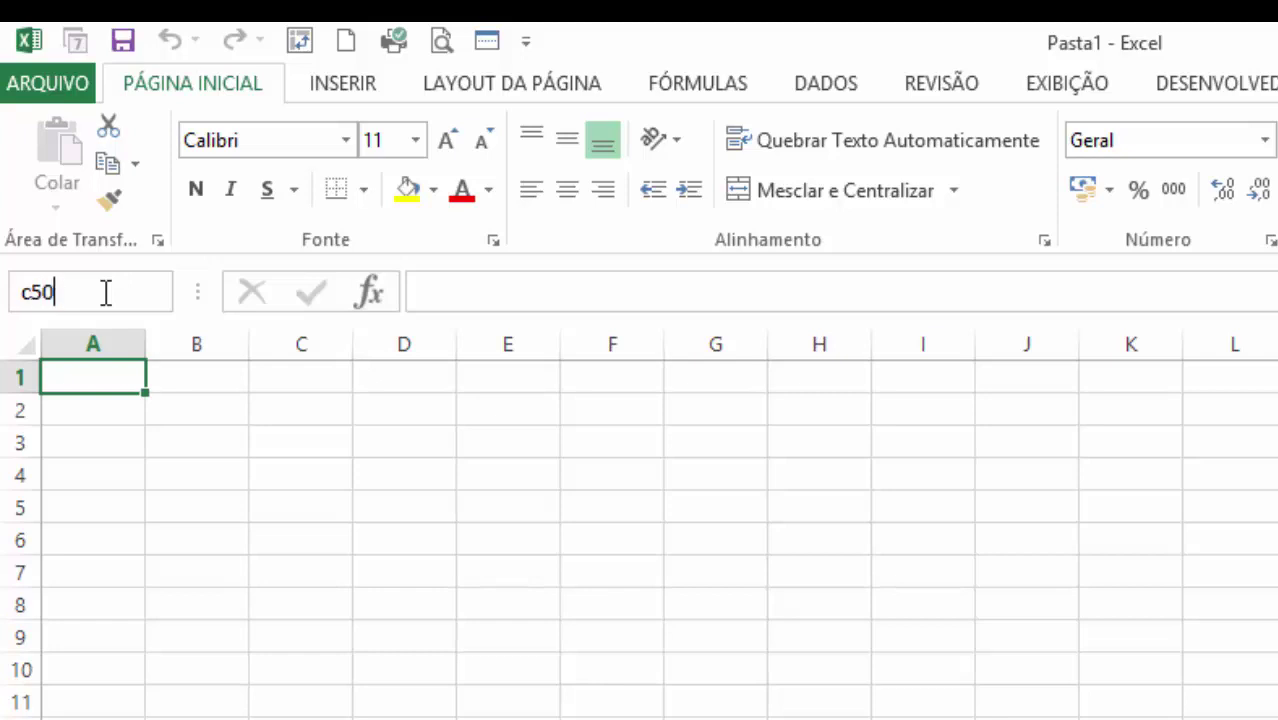
type("0")
key("Return")
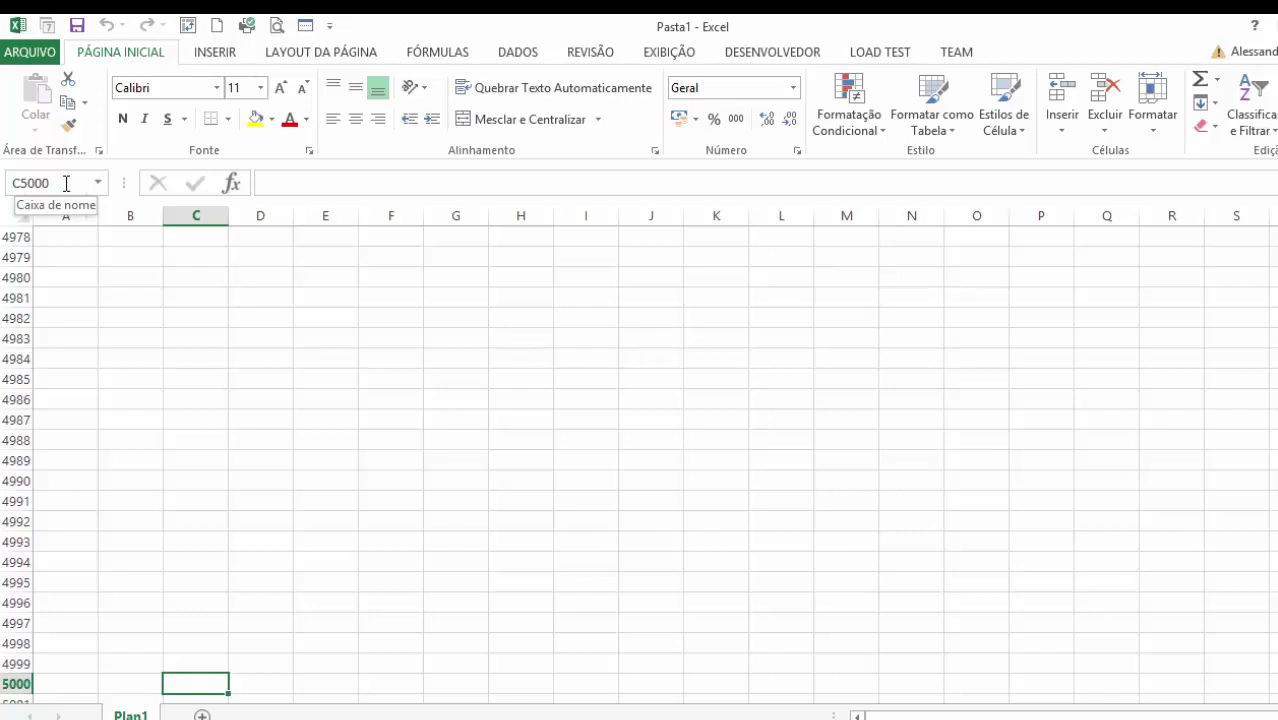
- Jump directly to cell AZ1234 by its address
left_click(66, 183)
type("az1234")
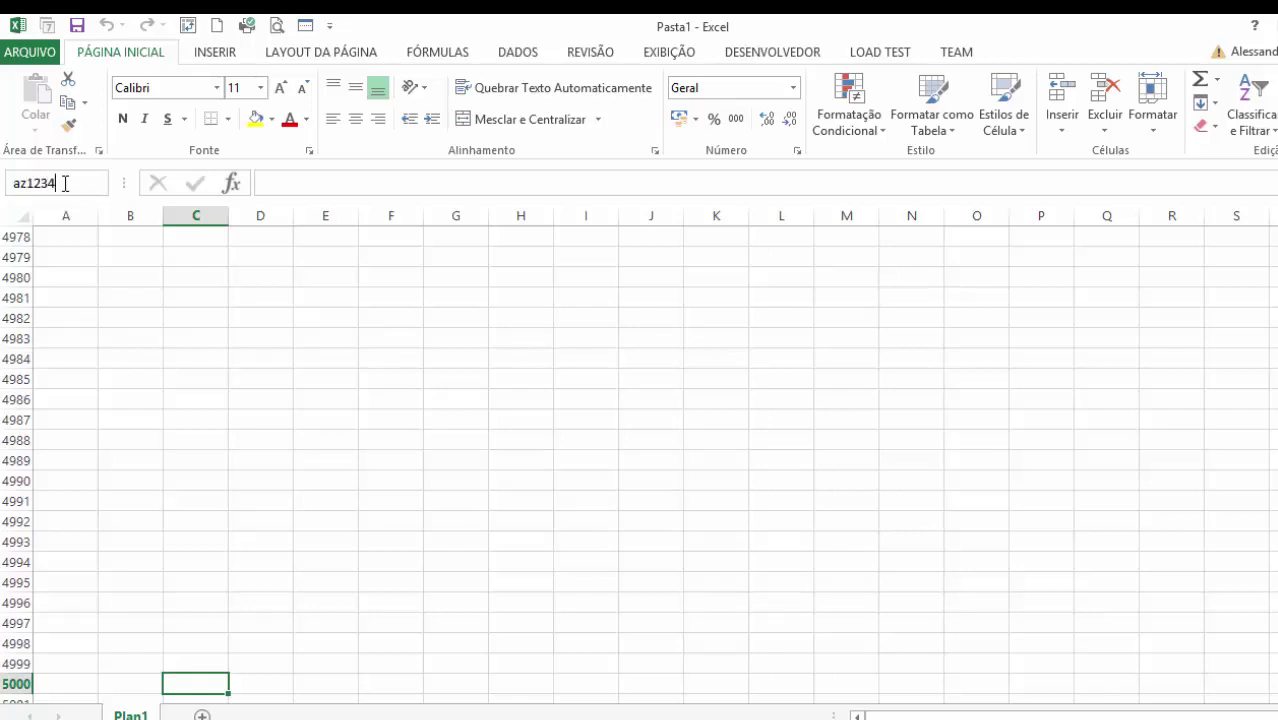
key("Return")
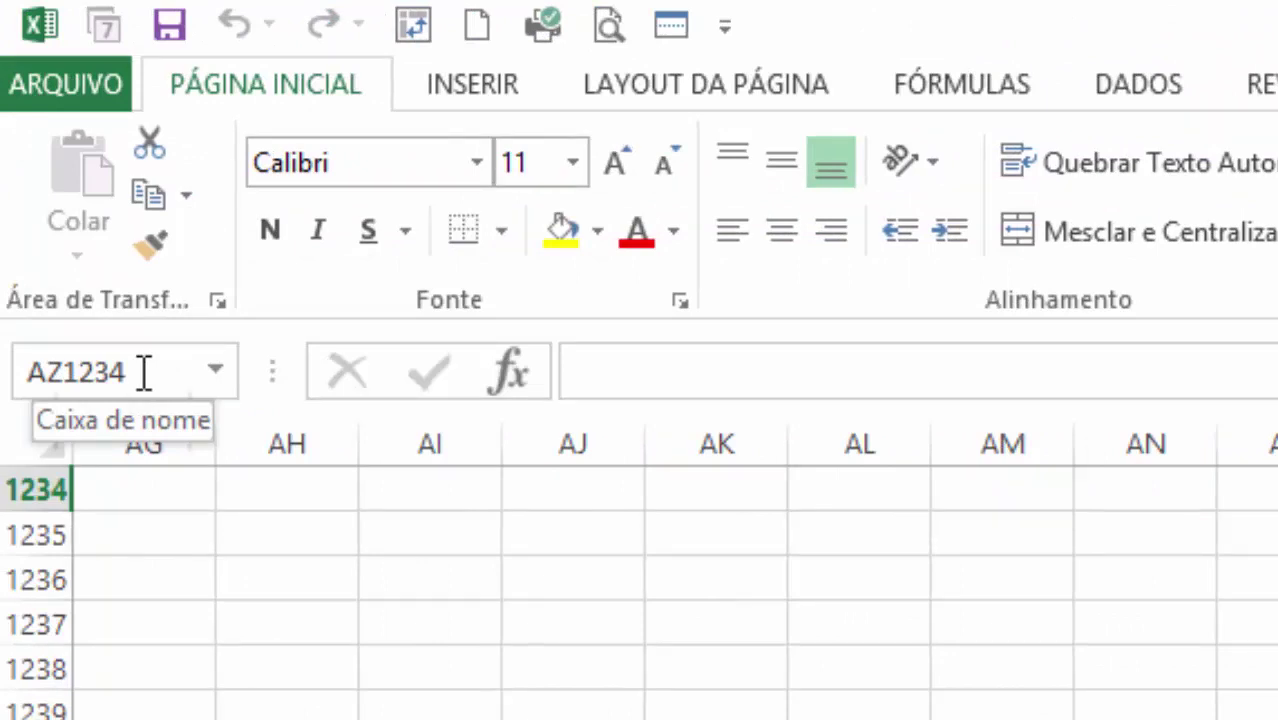
- Return to cell A1 by entering its address
left_click(94, 368)
type("a1")
key("Return")
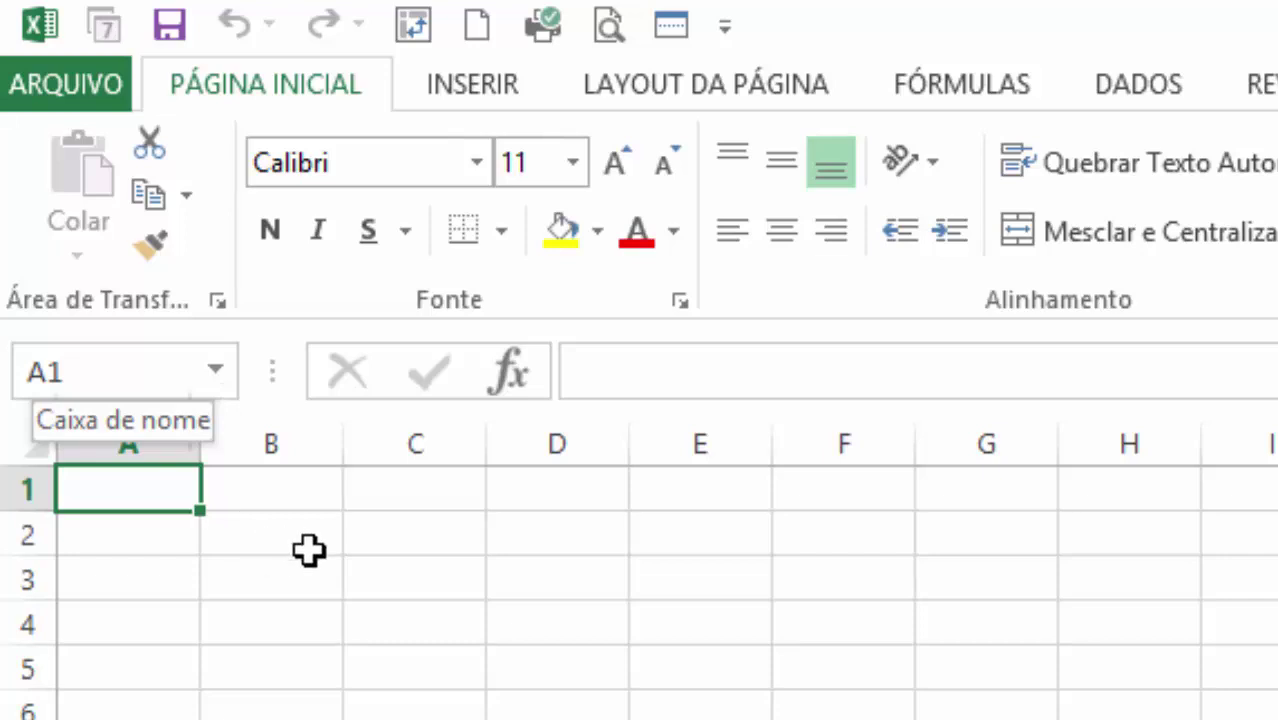
- Check the workbook's list of defined names, and close it by selecting an empty cell
left_click(218, 369)
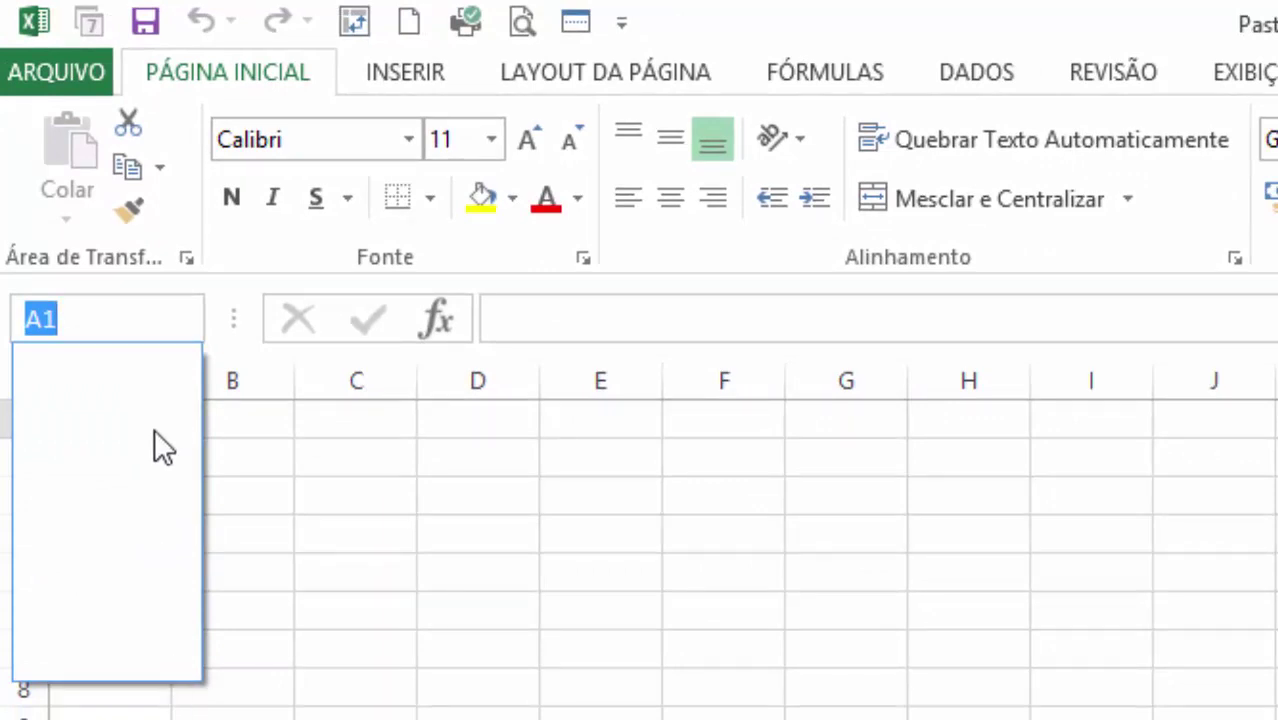
left_click(705, 454)
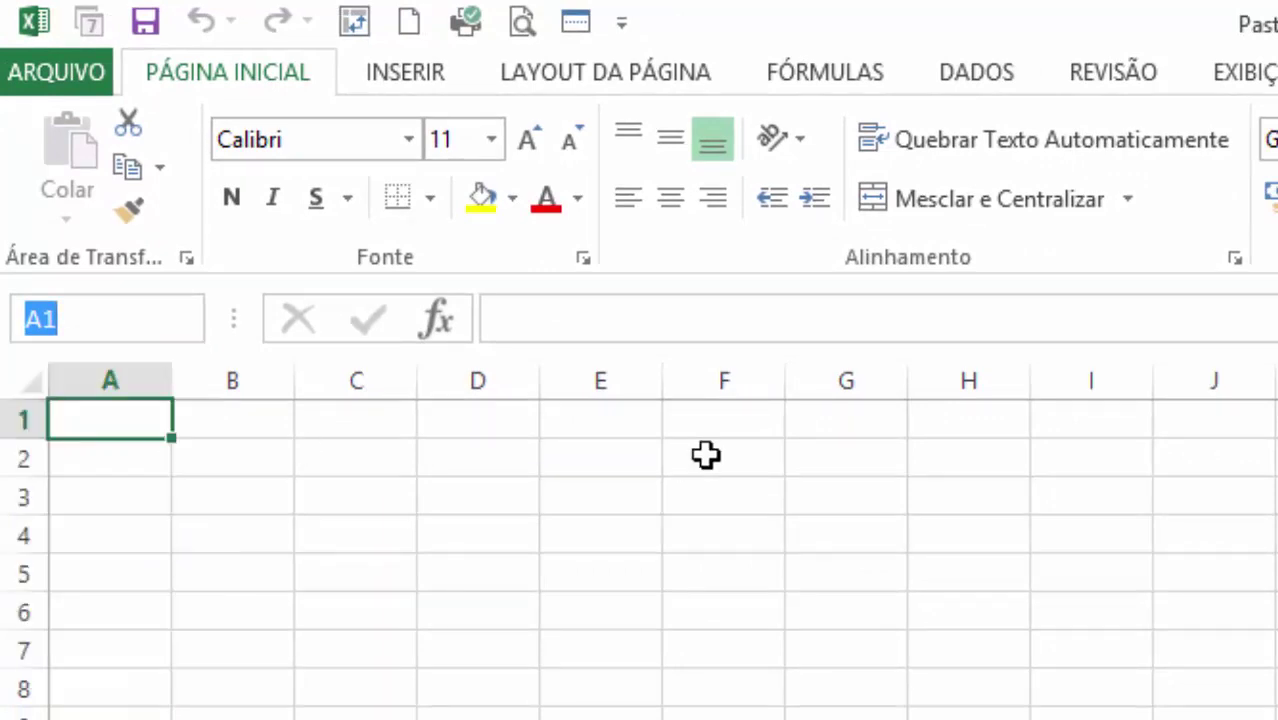
left_click(866, 526)
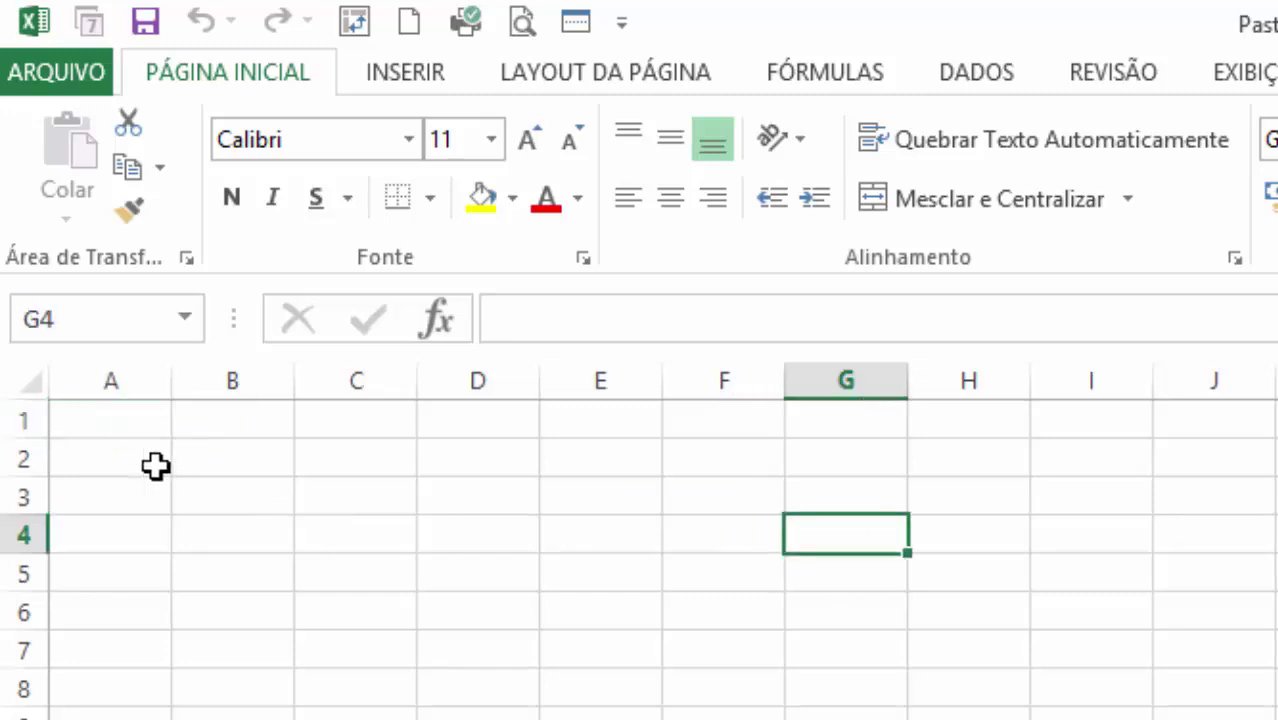
- Enter the numbers 1, 2, 3, 4 and 5 in cells A1 to A5
left_click(120, 412)
left_click_drag(120, 412, 110, 714)
left_click(143, 421)
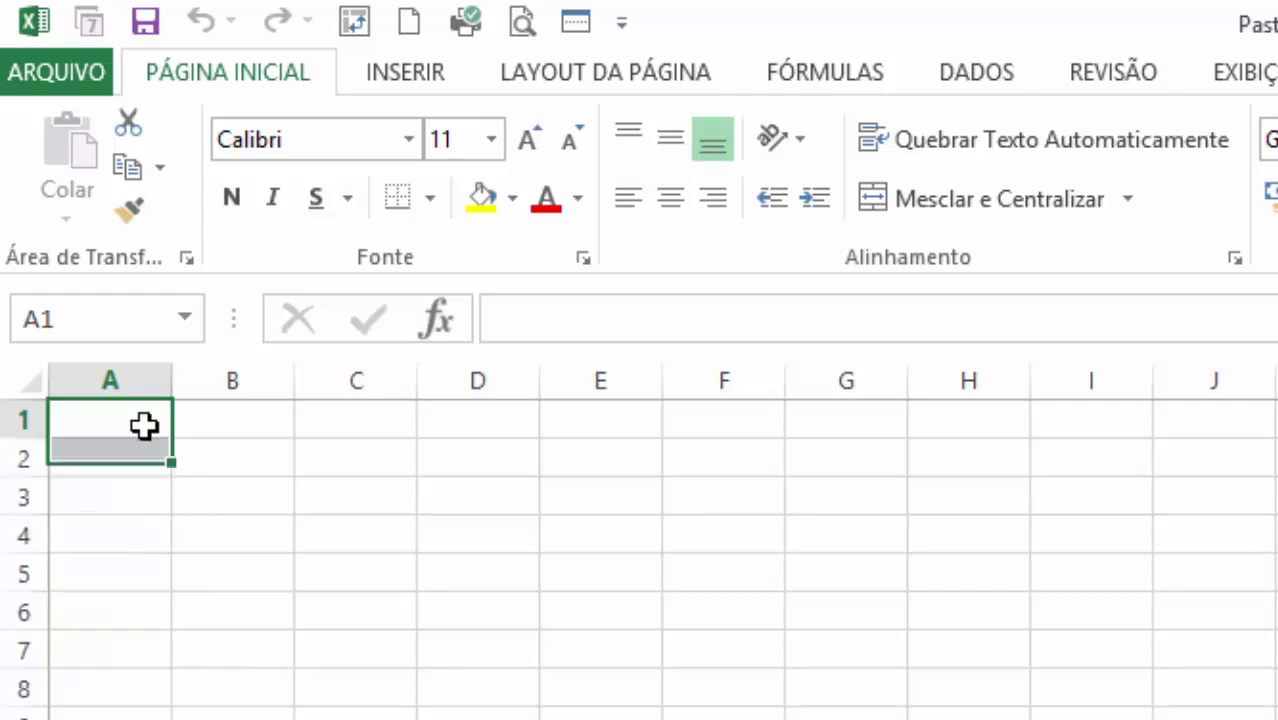
type("1")
key("ctrl+Return")
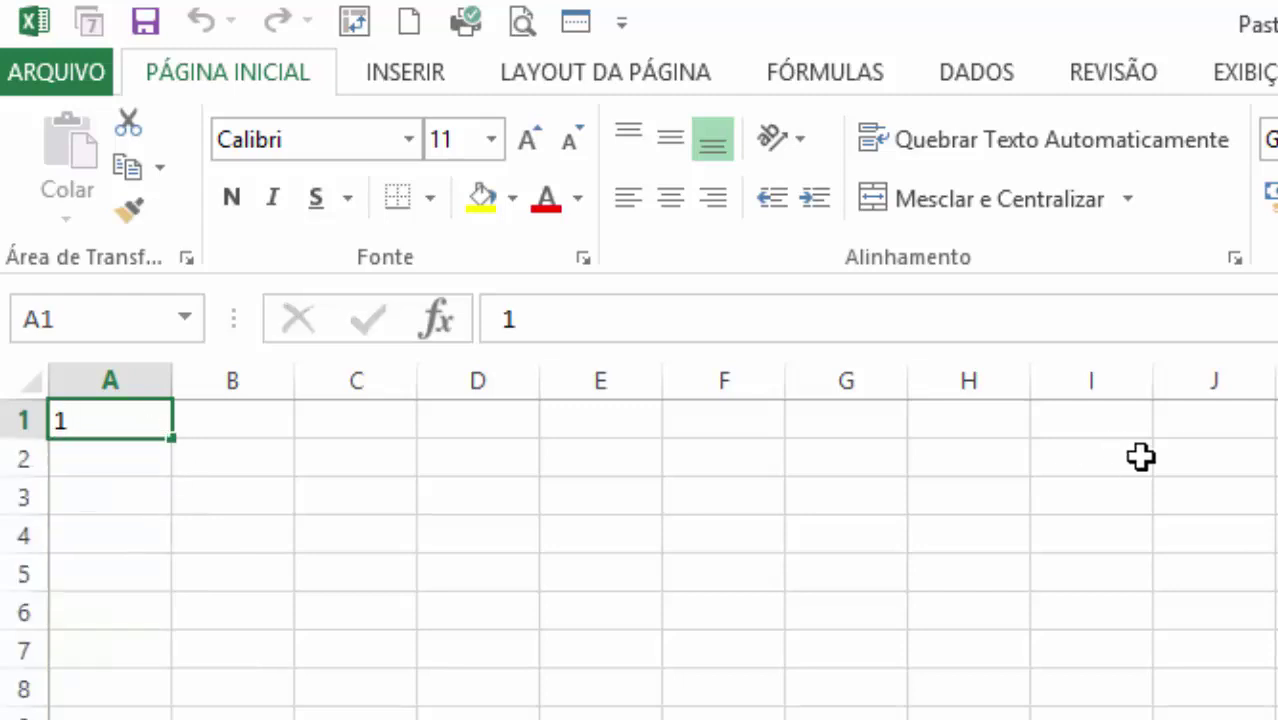
key("Return")
type("2")
key("Return")
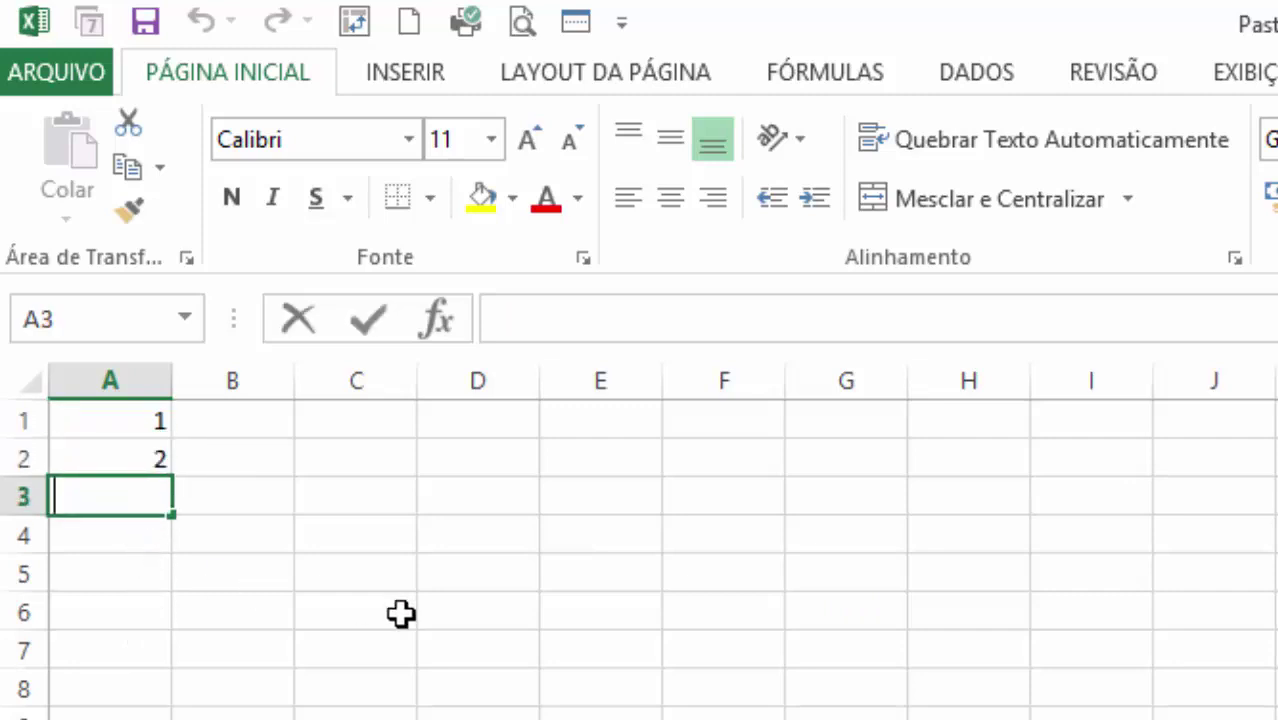
type("3")
key("Return")
type("4")
key("Return")
type("5")
key("Return")
key("Return")
left_click(157, 620)
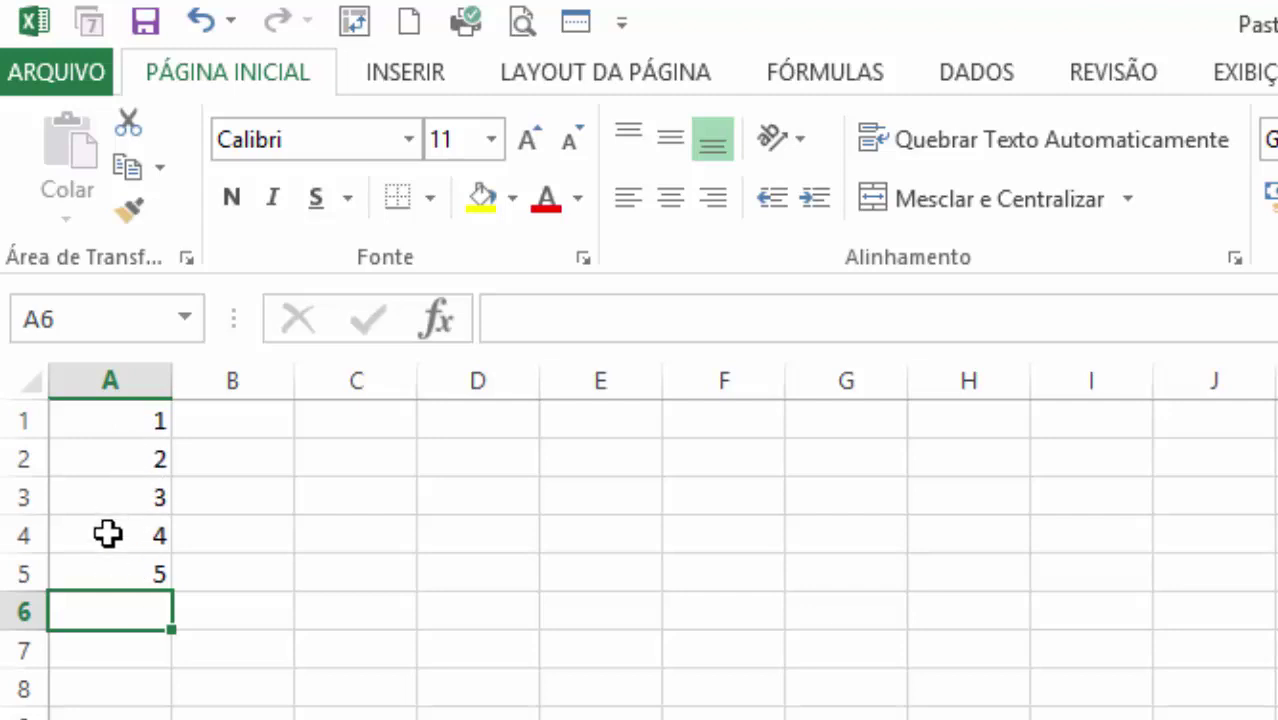
- Try to name the range A1:A5 "Dados ale"
left_click_drag(106, 420, 122, 574)
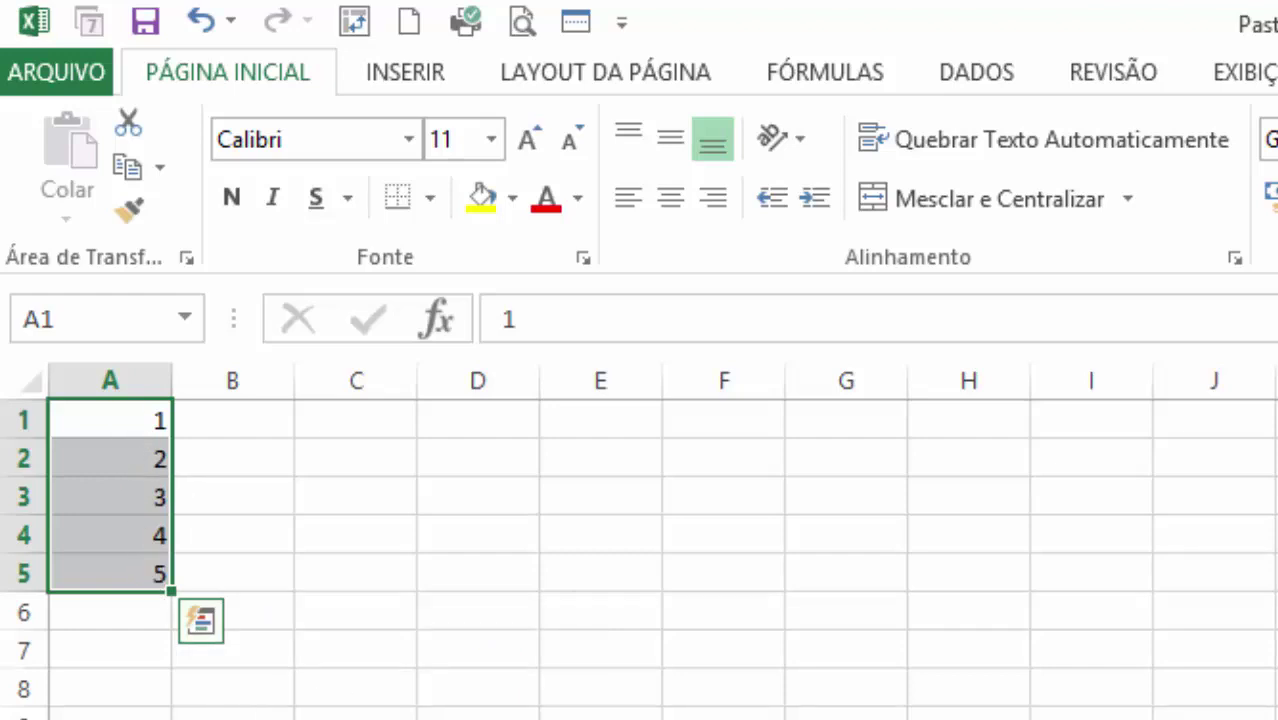
left_click(92, 320)
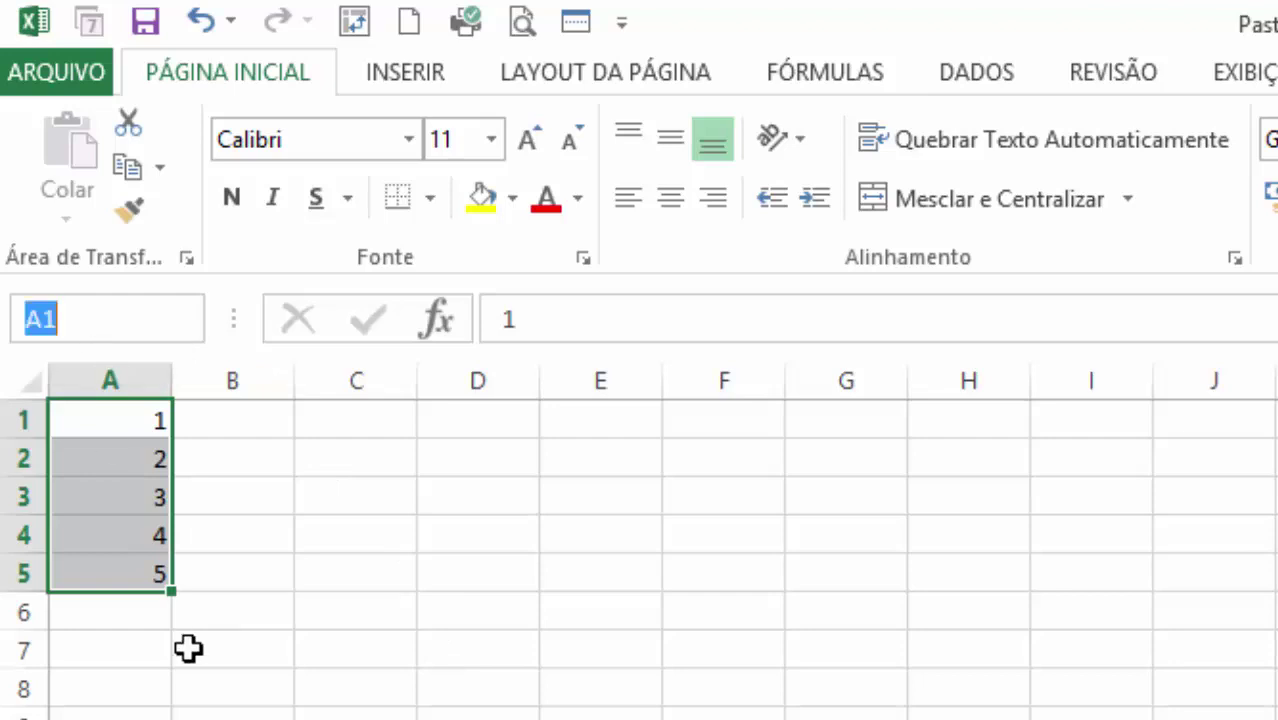
type("Dados")
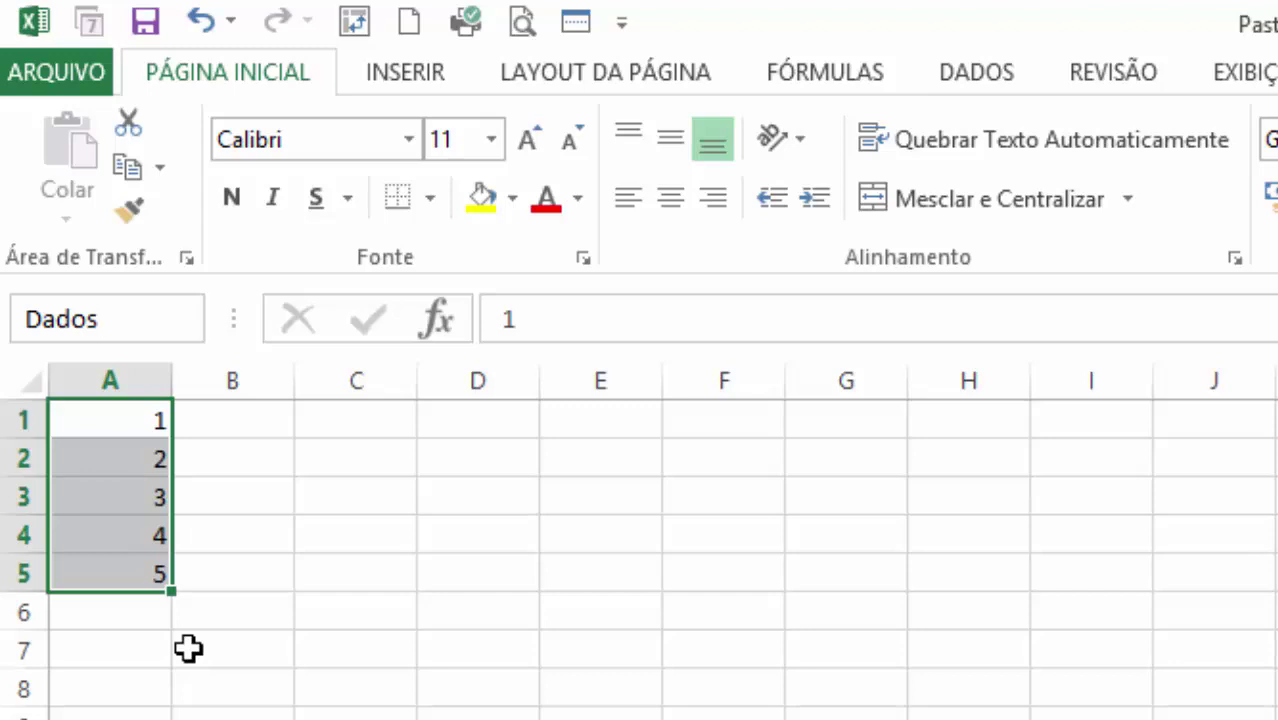
type("ale")
key("Return")
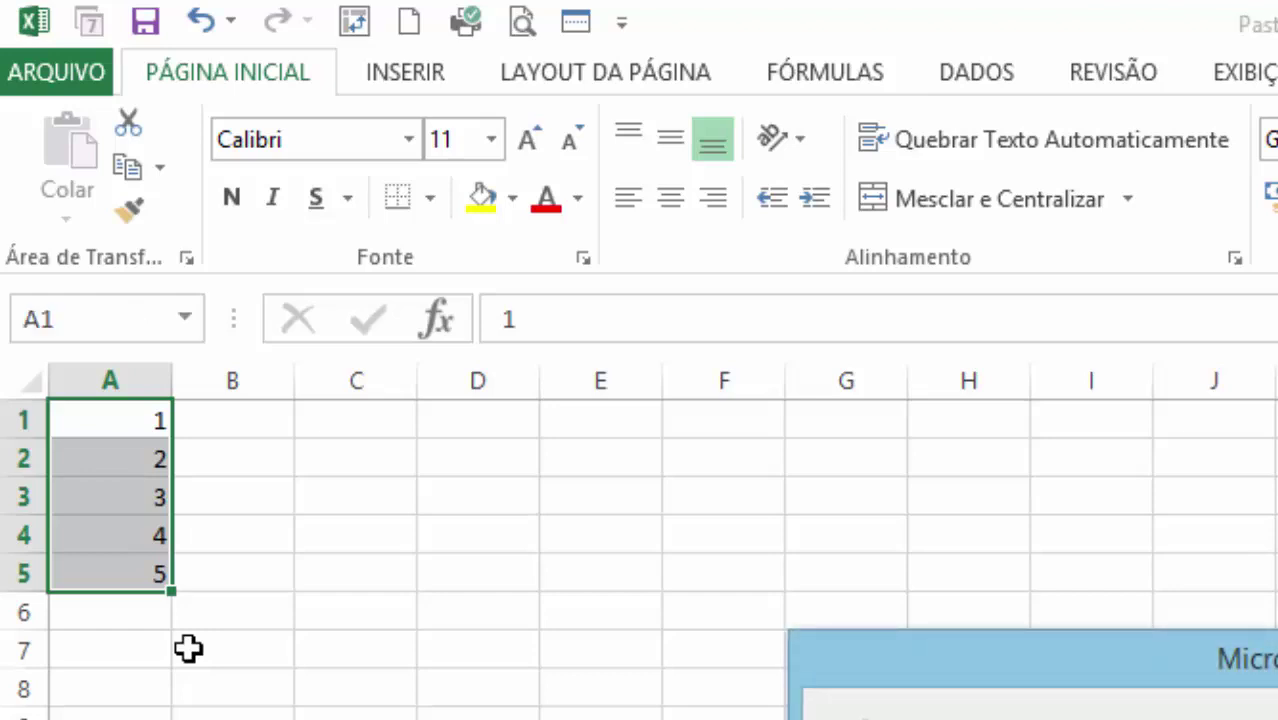
key("Return")
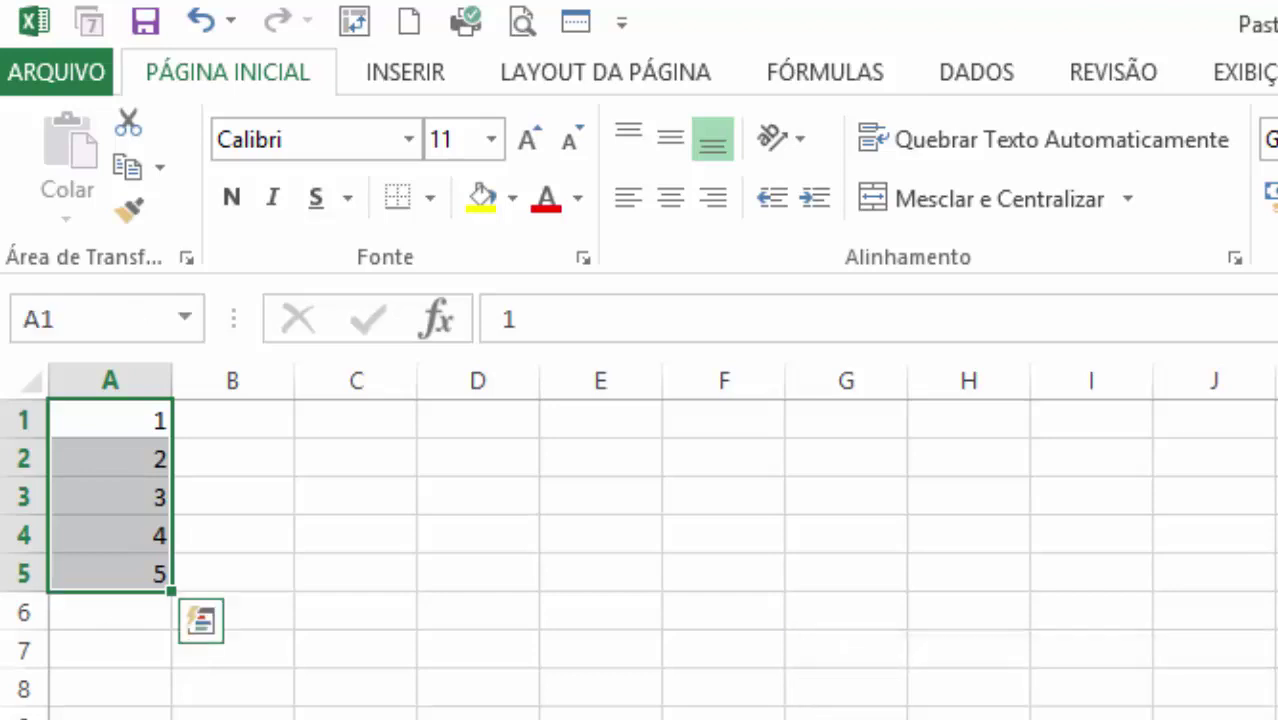
- Try to name the range A1:A5 "Dados" and check the list of defined names from cell D3
left_click(92, 322)
type("Dados")
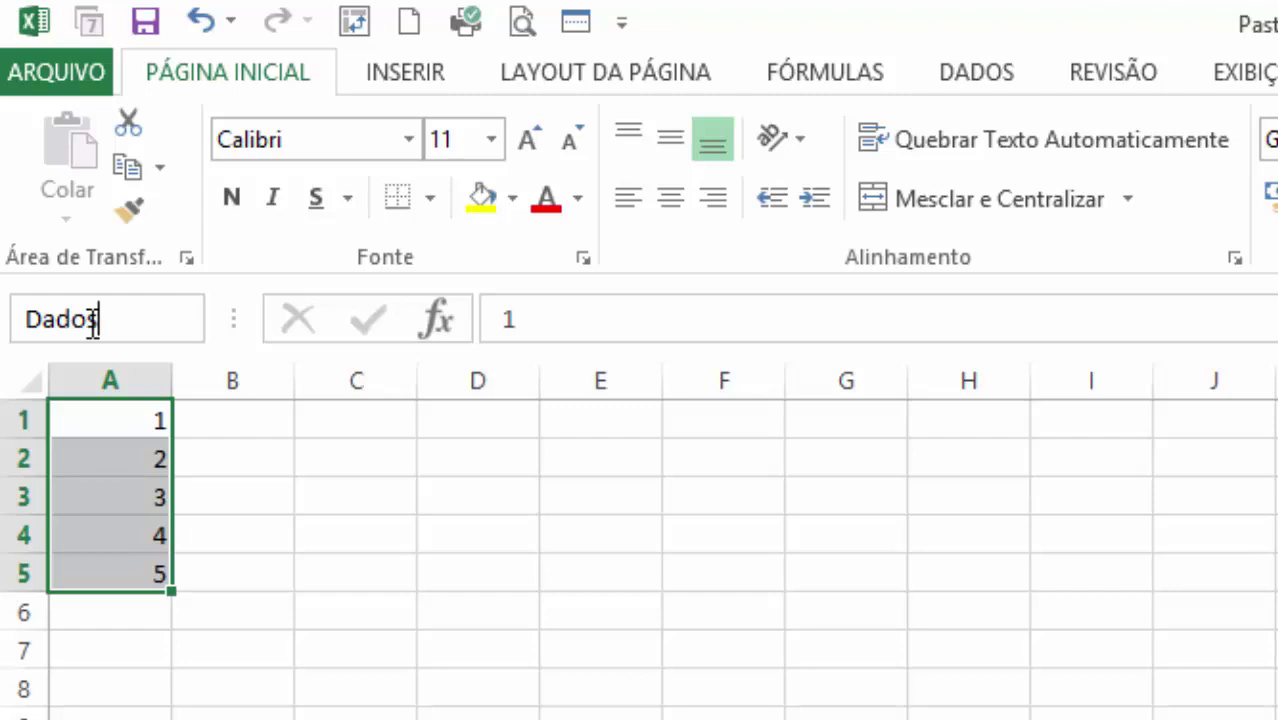
type("R")
key("BackSpace")
key("Return")
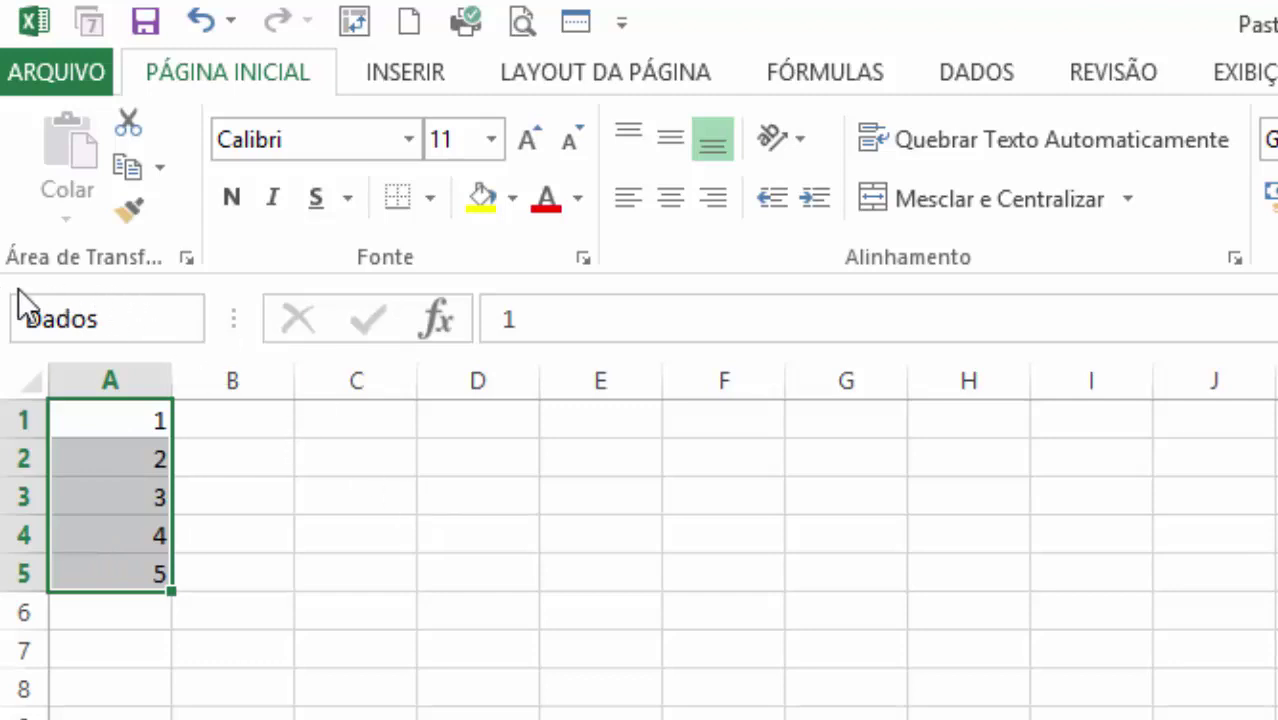
left_click(502, 487)
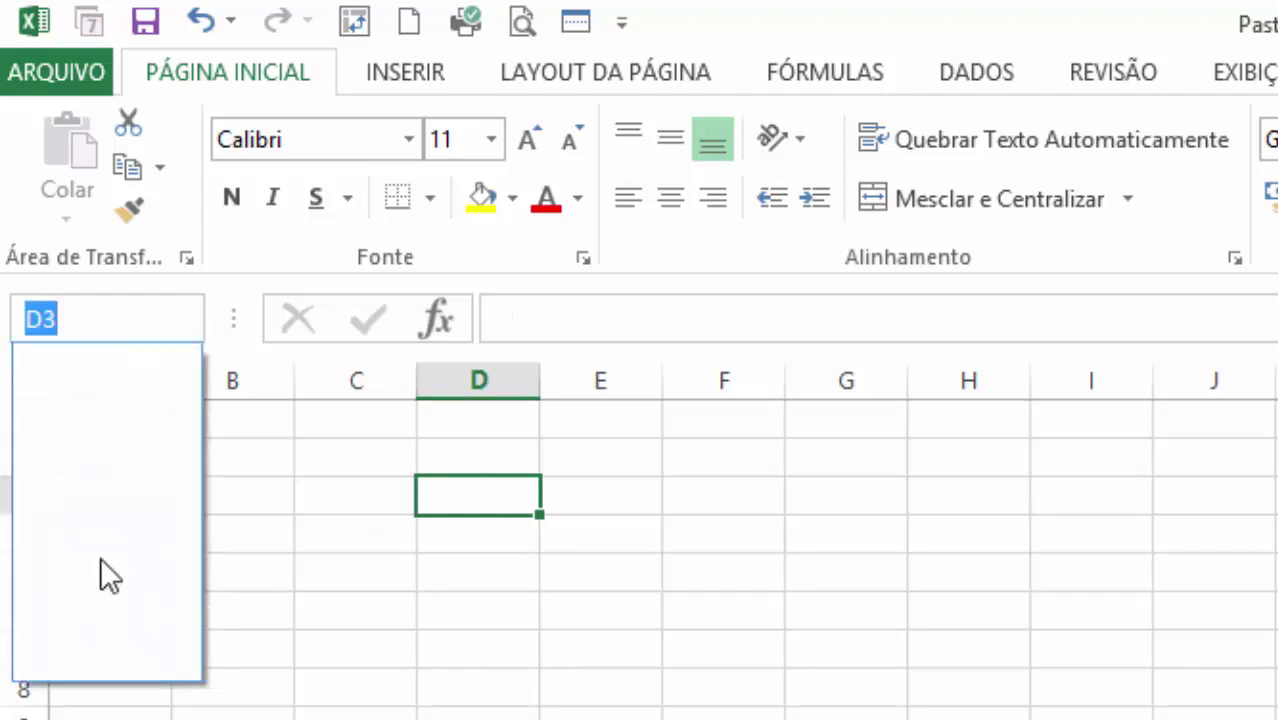
left_click(888, 715)
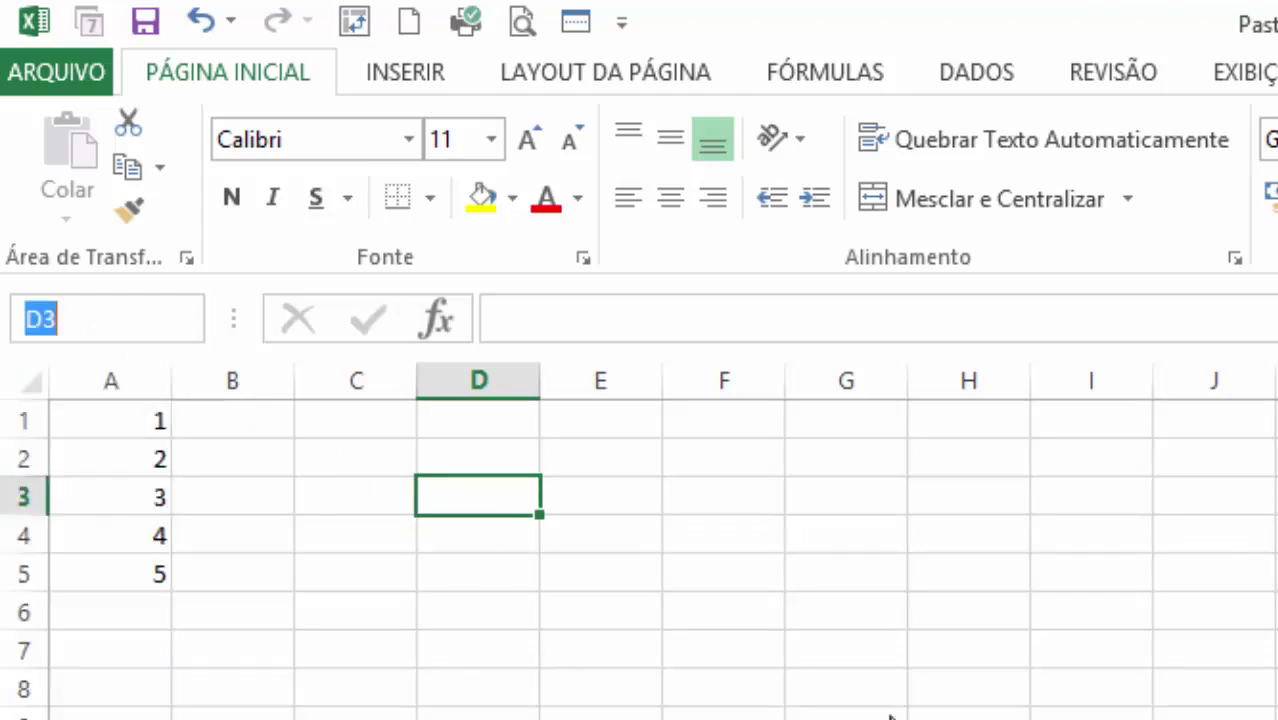
- Select the range A1:A5 and define its name as "Dados"
left_click_drag(125, 427, 131, 560)
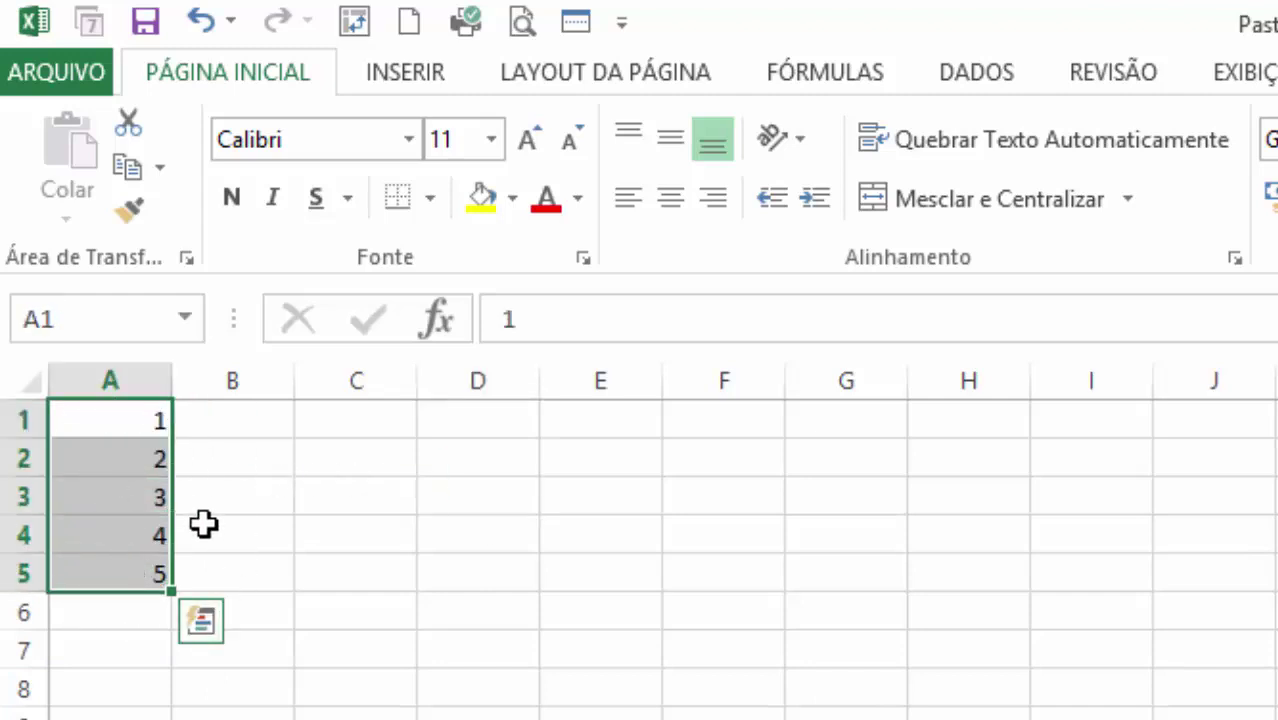
left_click(114, 314)
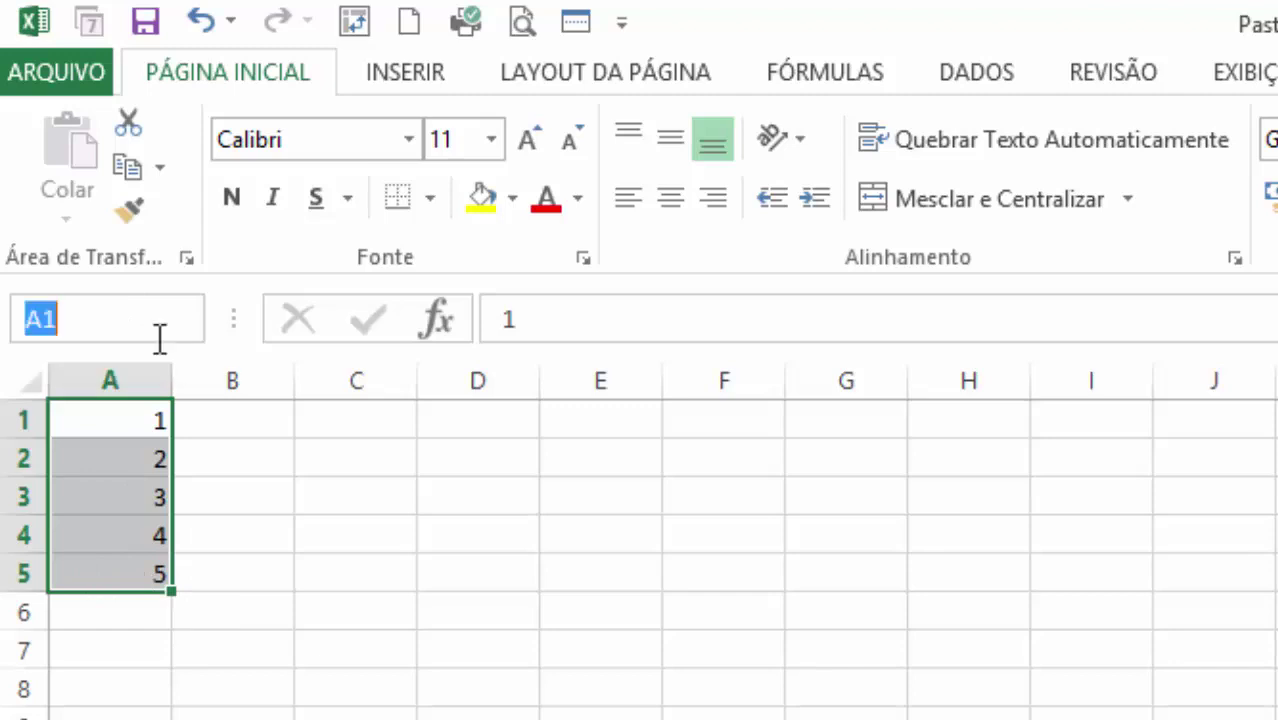
type("Daq")
key("BackSpace")
type("dos")
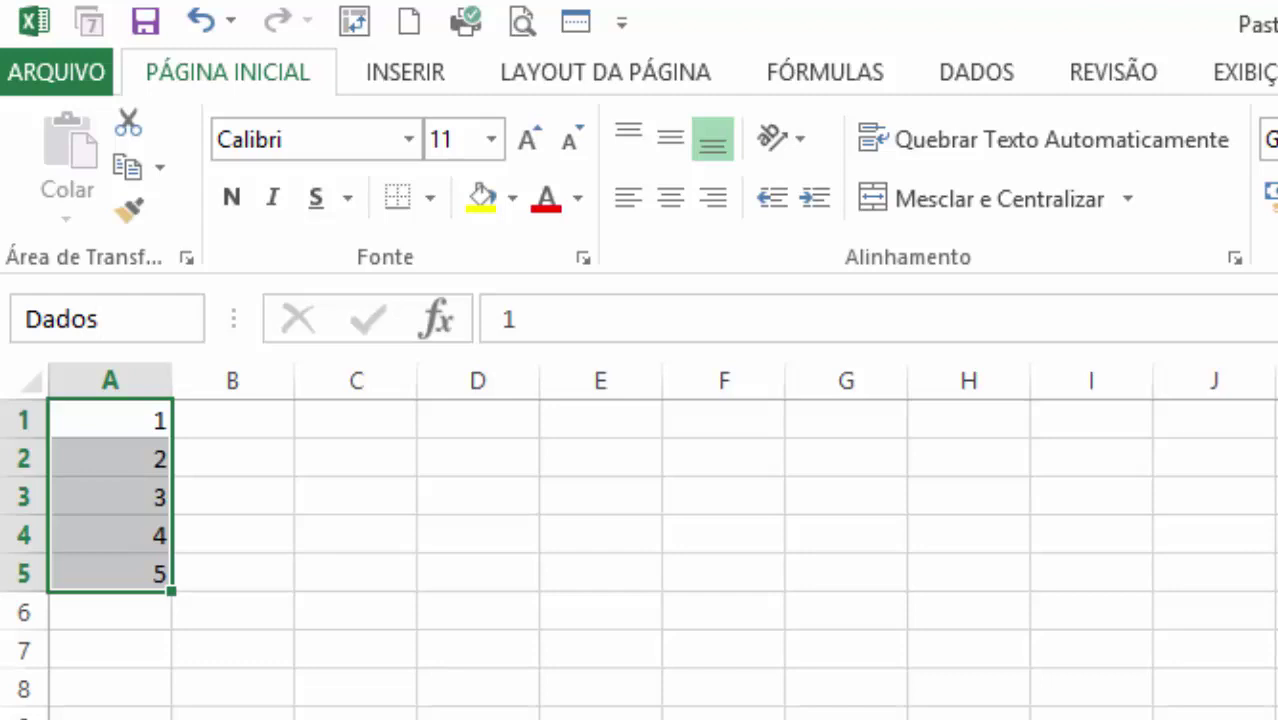
key("Return")
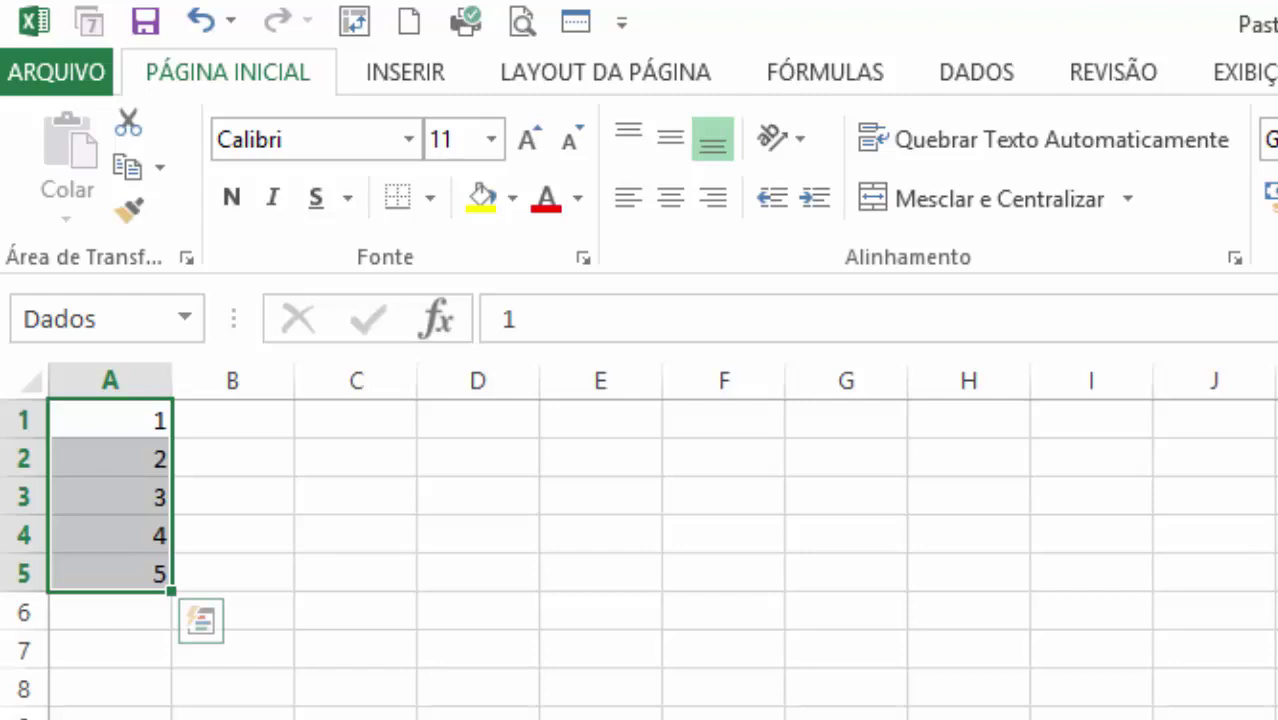
- From an empty cell, select the named range Dados through the list of defined names, and deselect it again
left_click(957, 545)
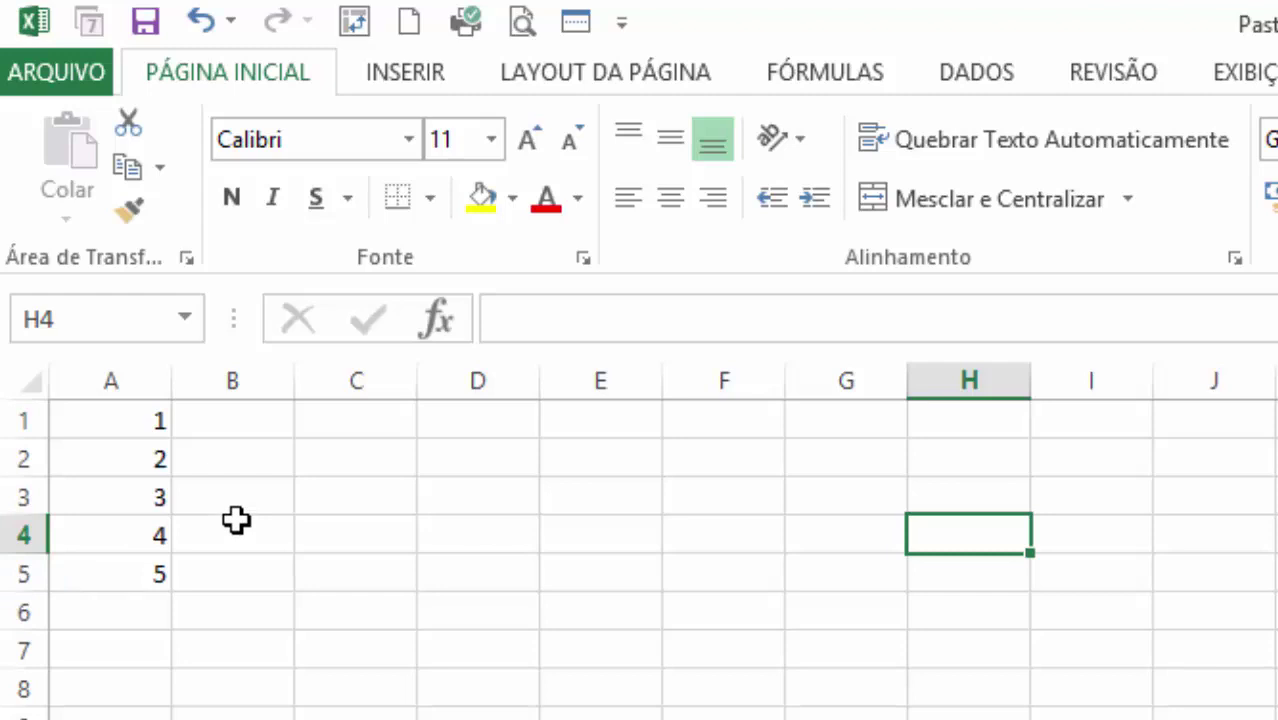
left_click(182, 320)
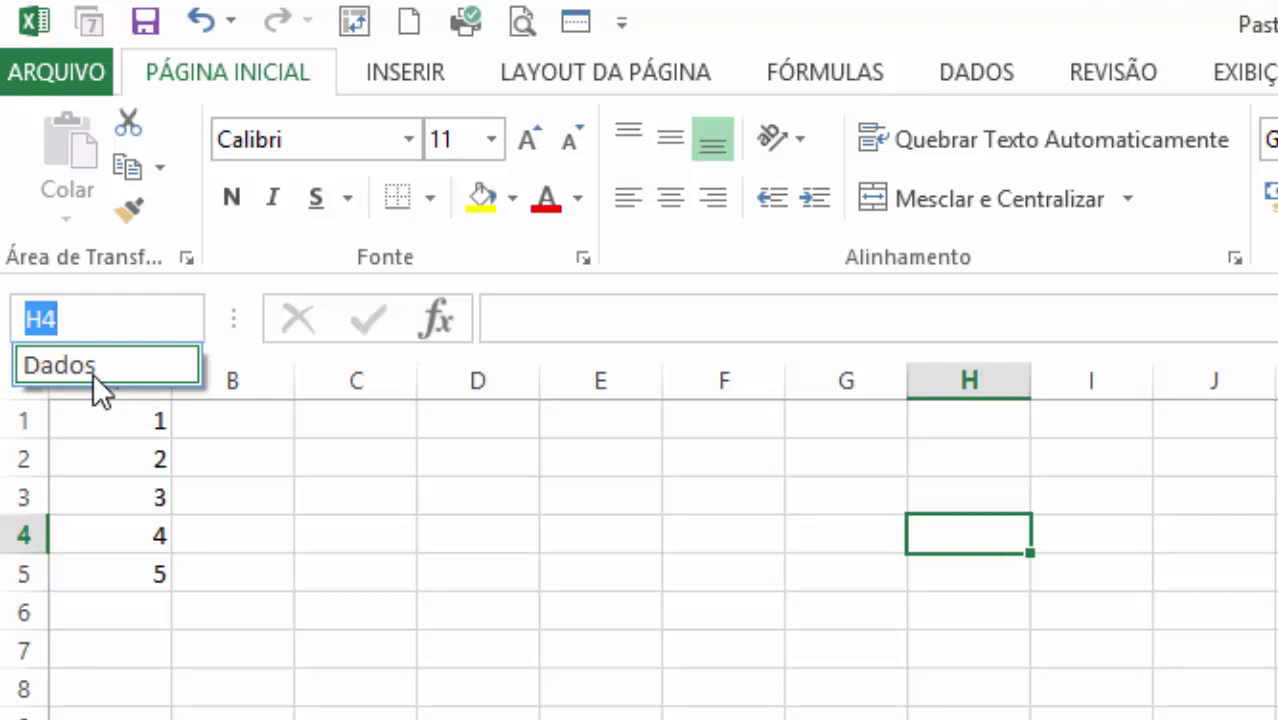
left_click(93, 373)
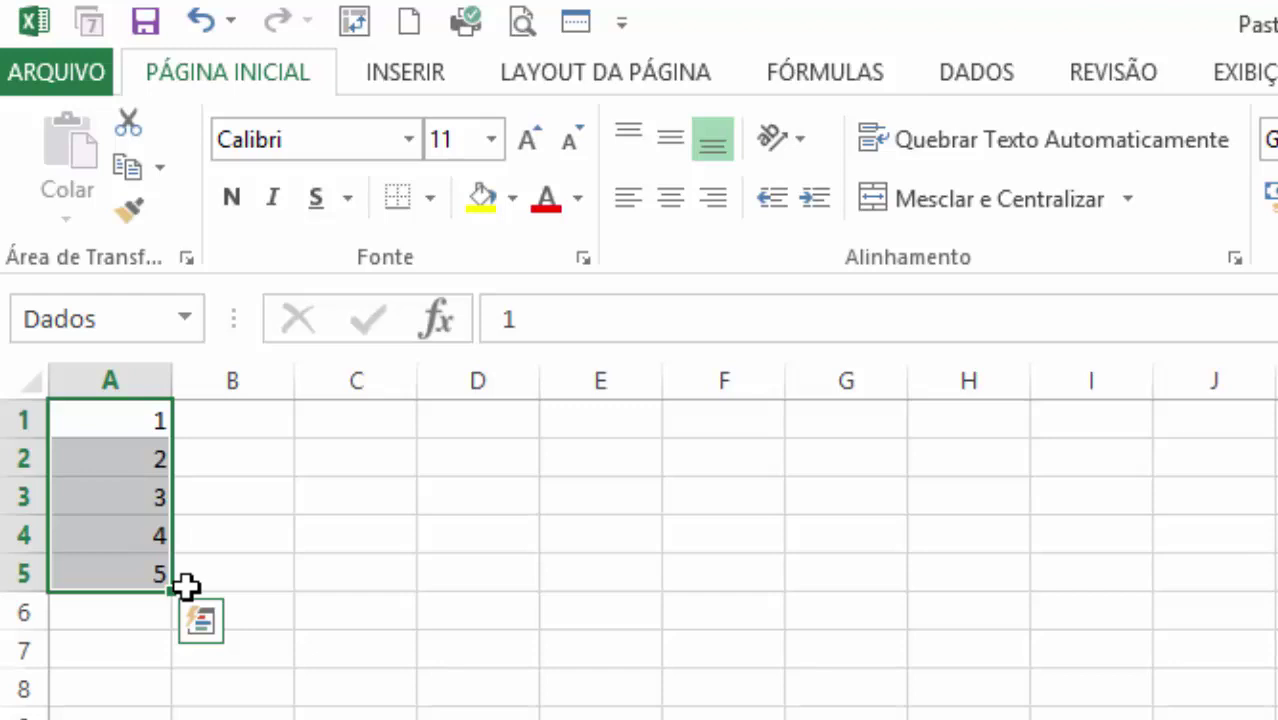
left_click(410, 639)
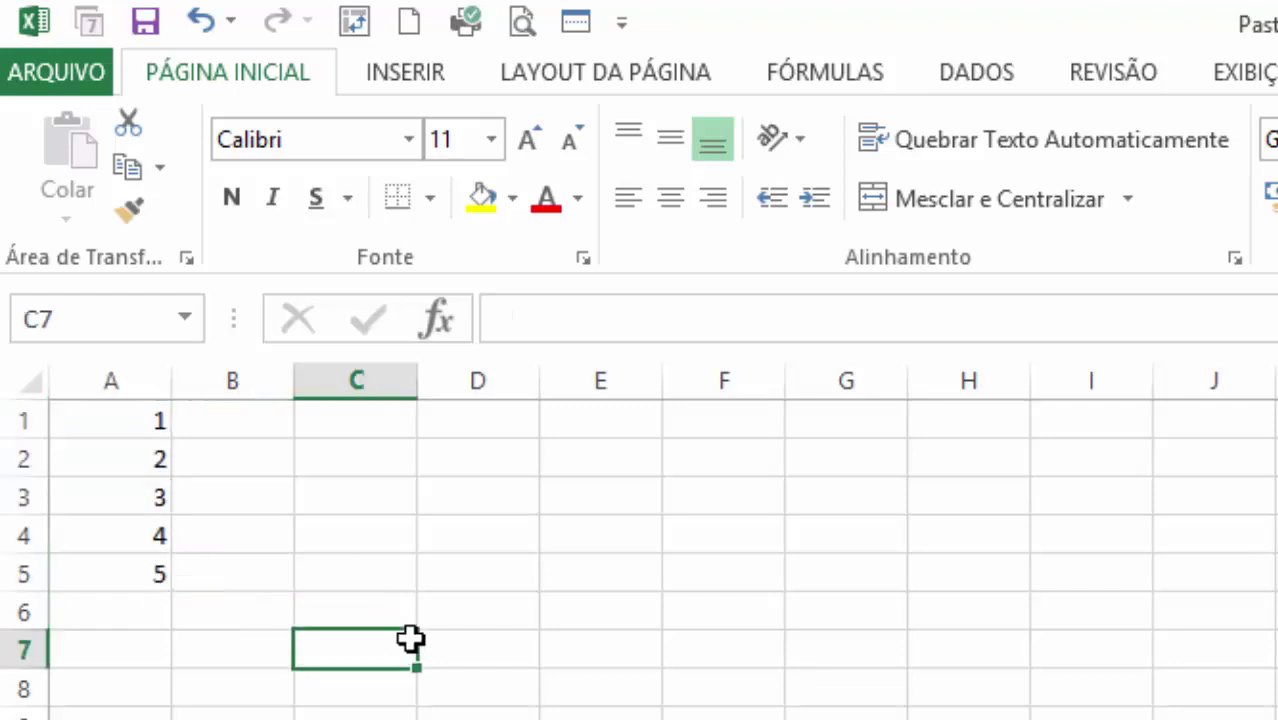
- Sum the named range Dados in cell A6 with the SOMA function, and clear that cell again
left_click(137, 602)
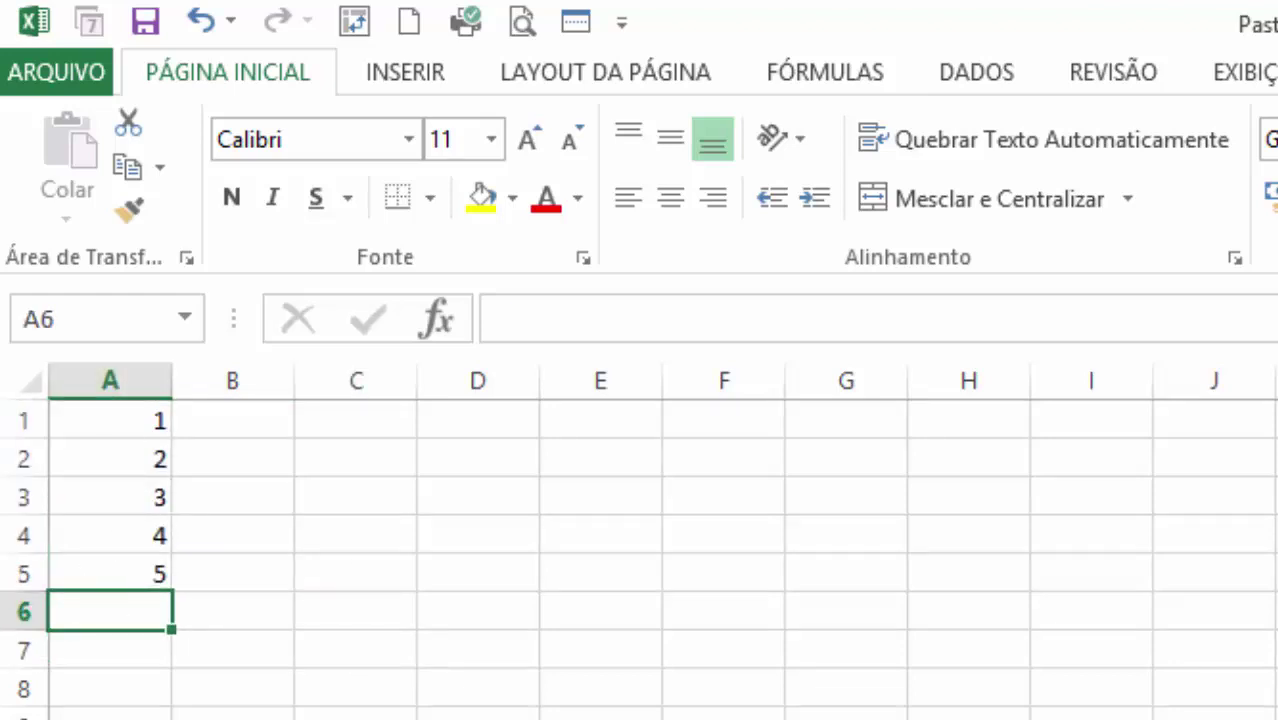
type("=so")
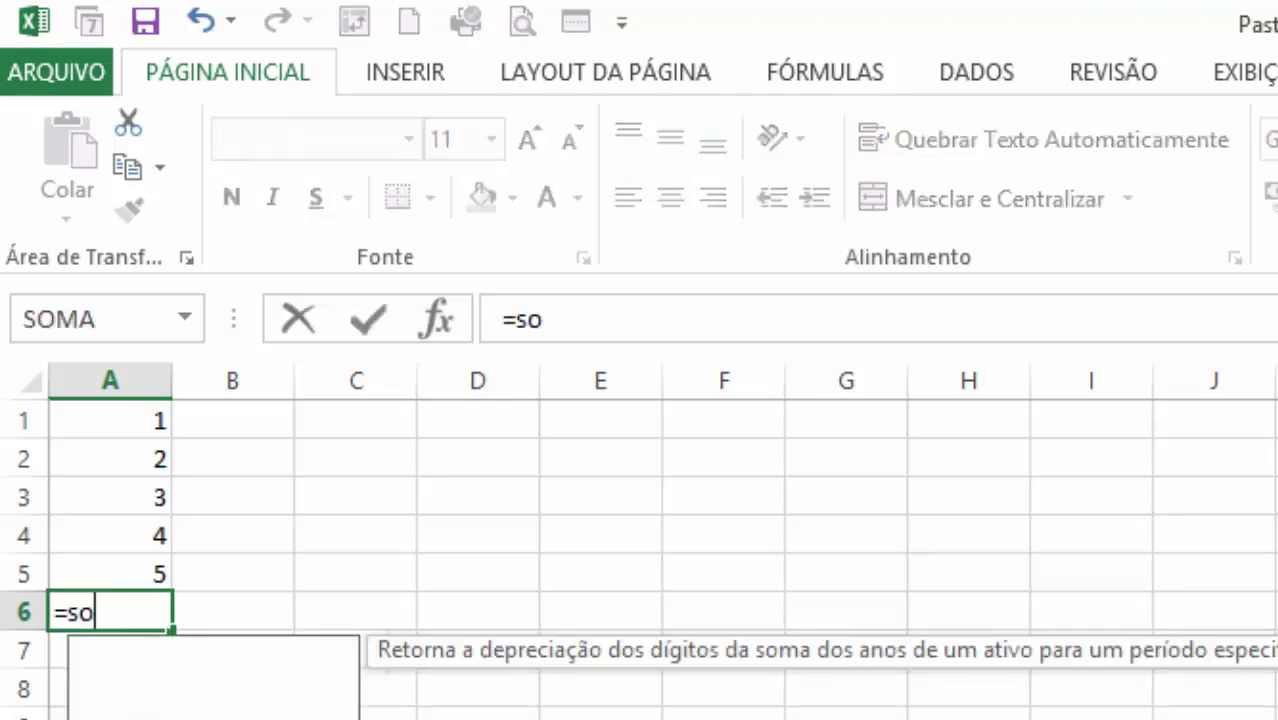
type("ma(")
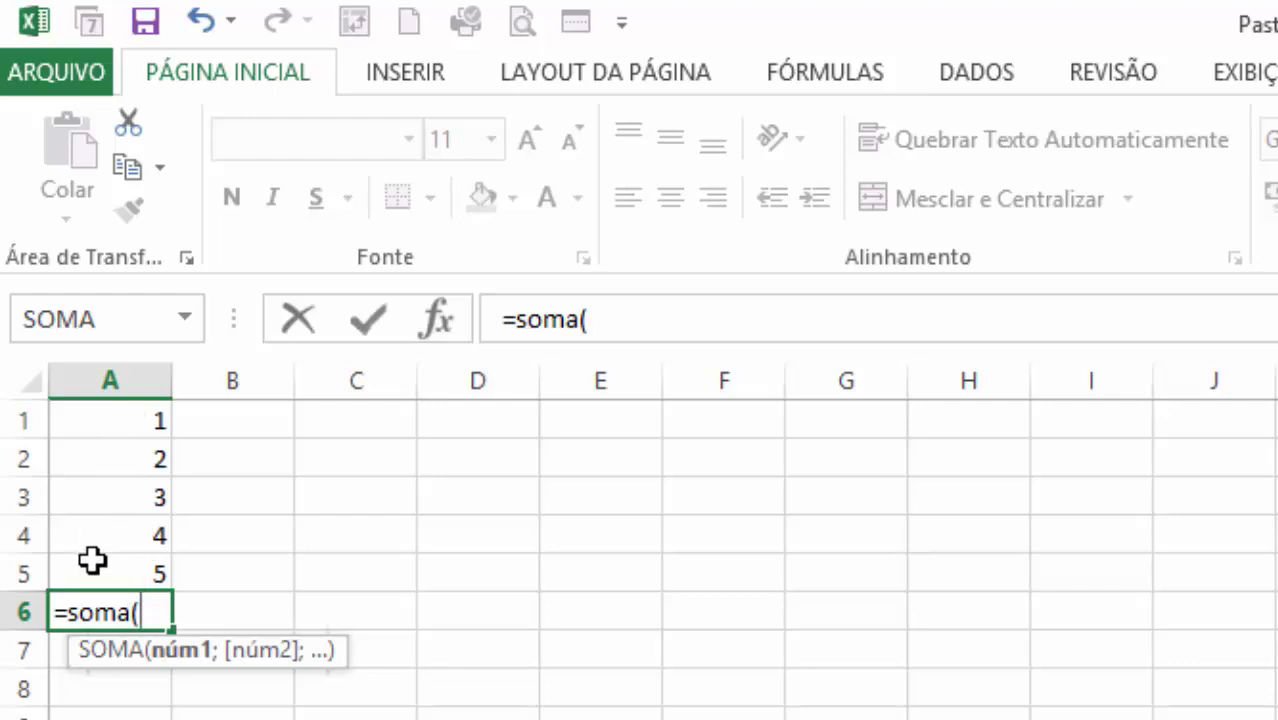
type("dado")
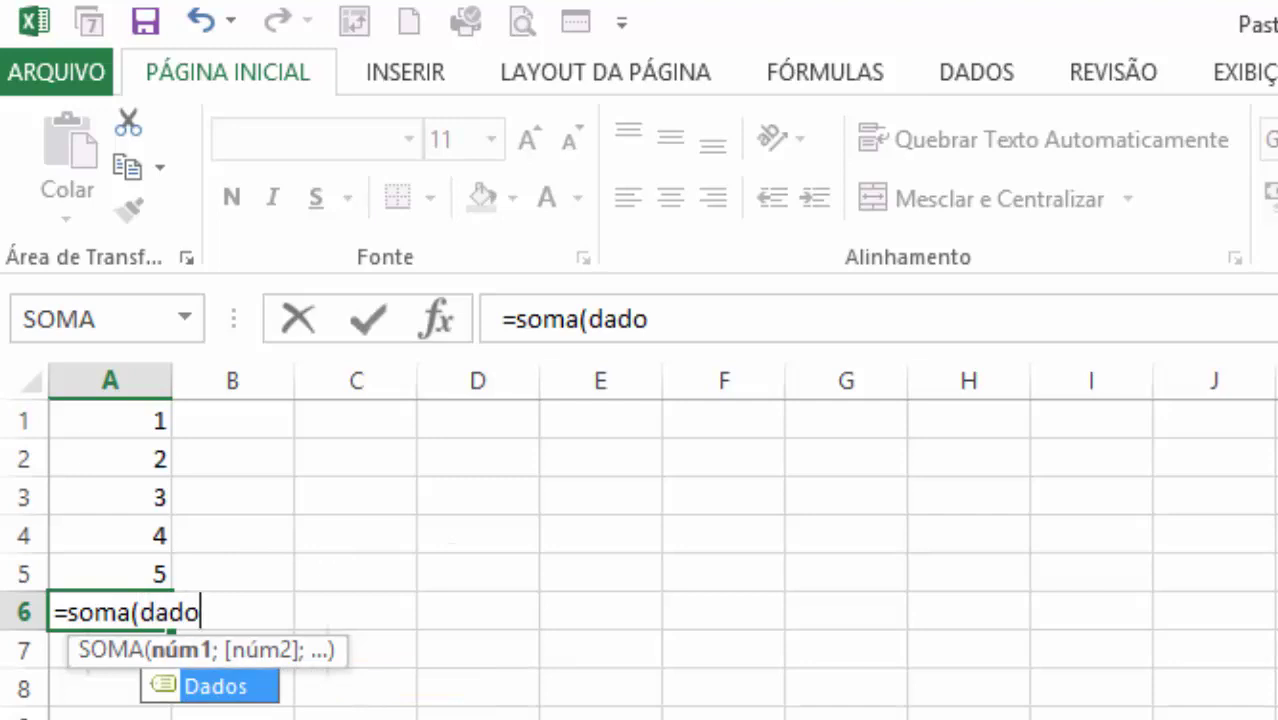
key("BackSpace")
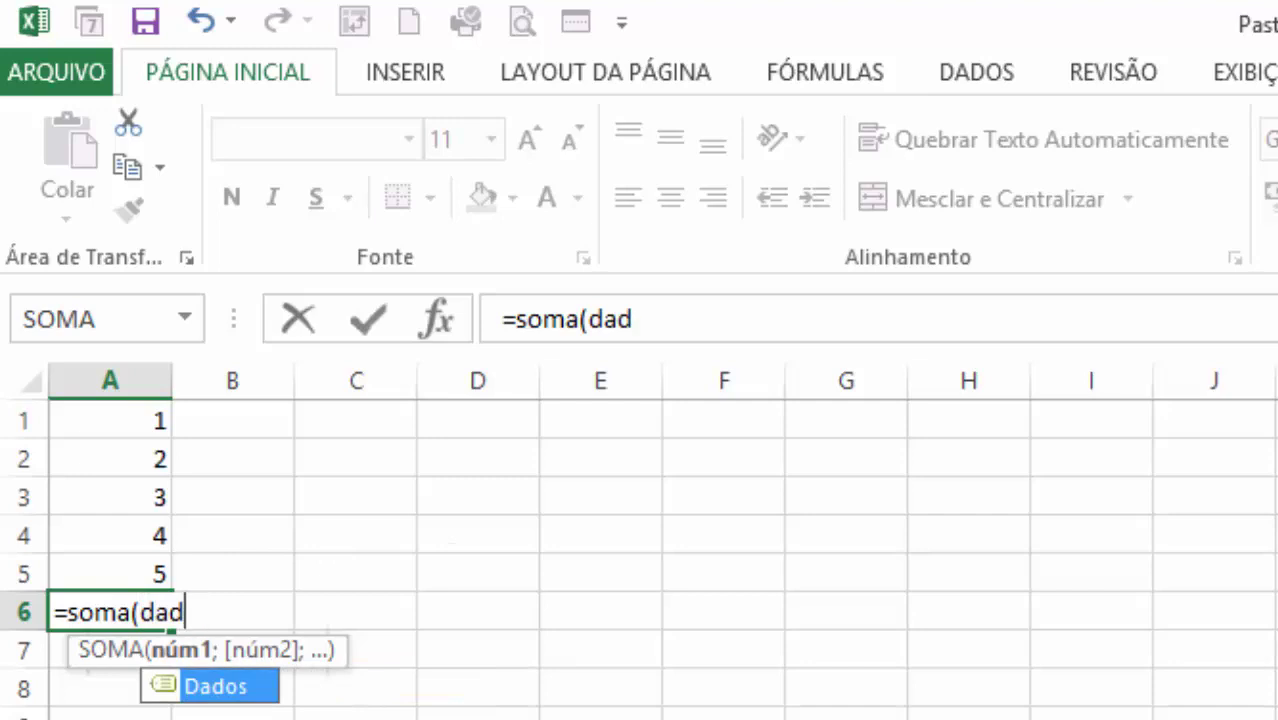
key("BackSpace")
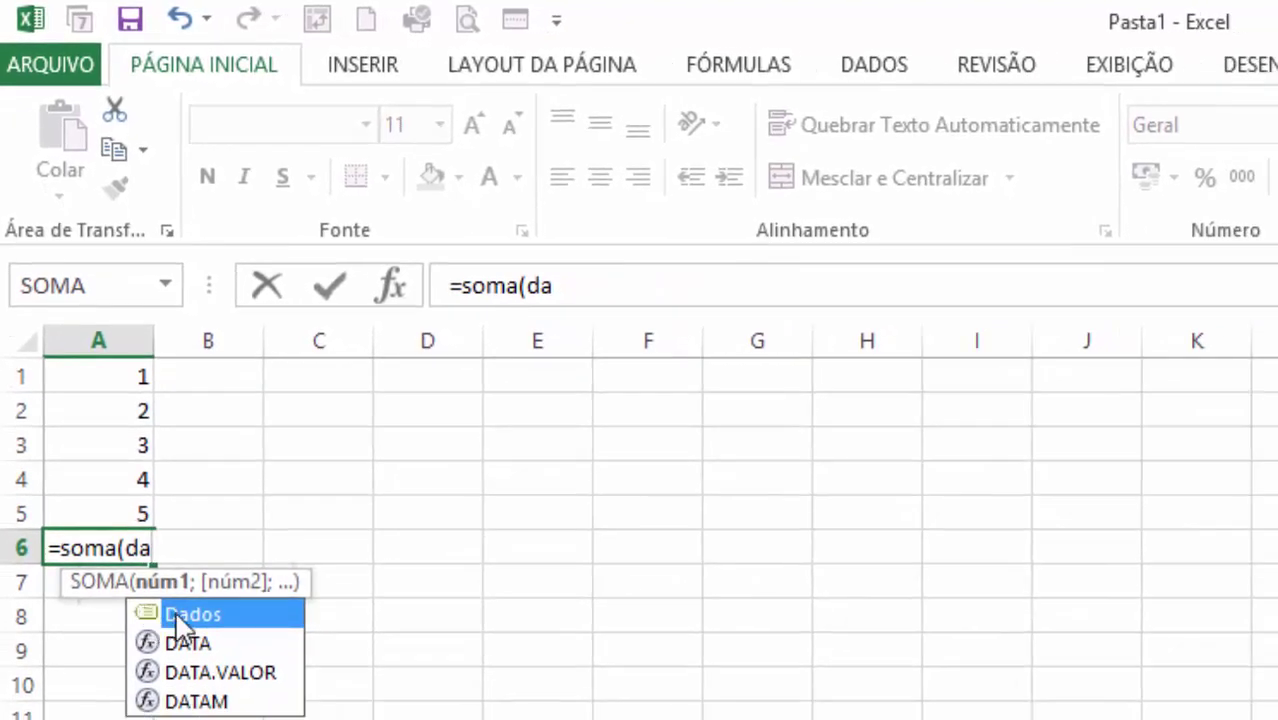
double_click(193, 618)
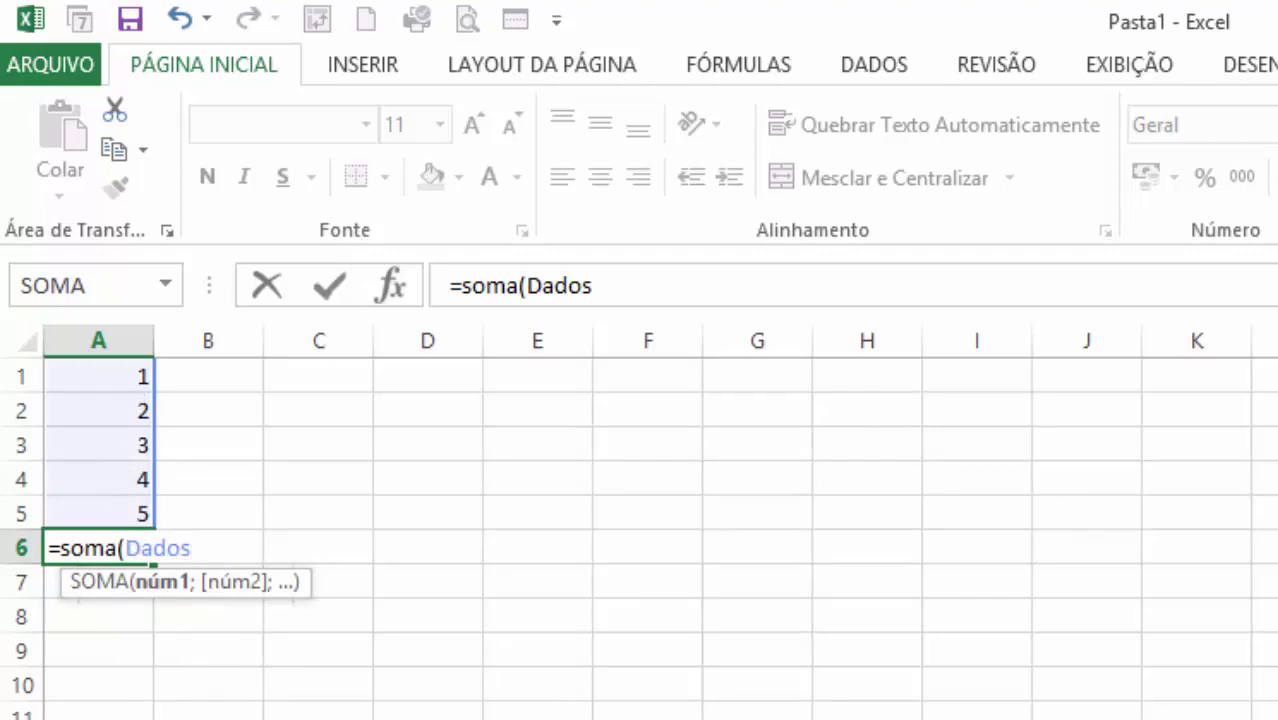
key("Return")
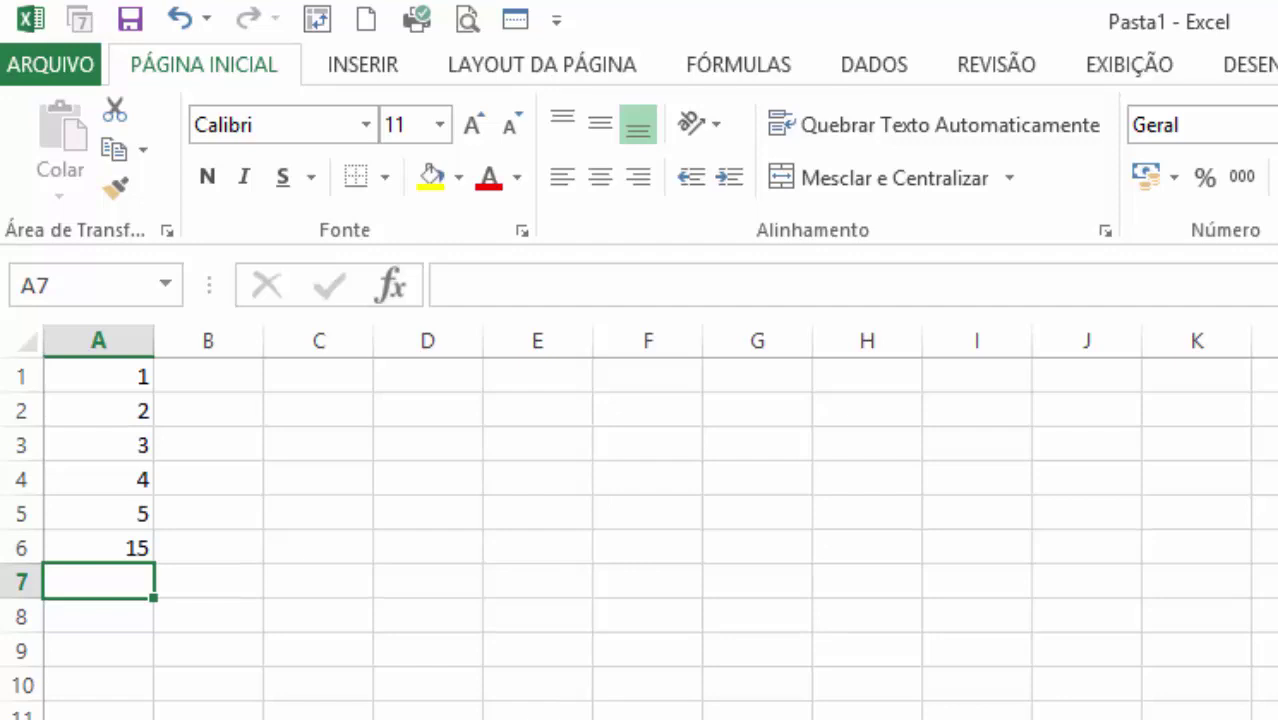
key("Up")
key("Delete")
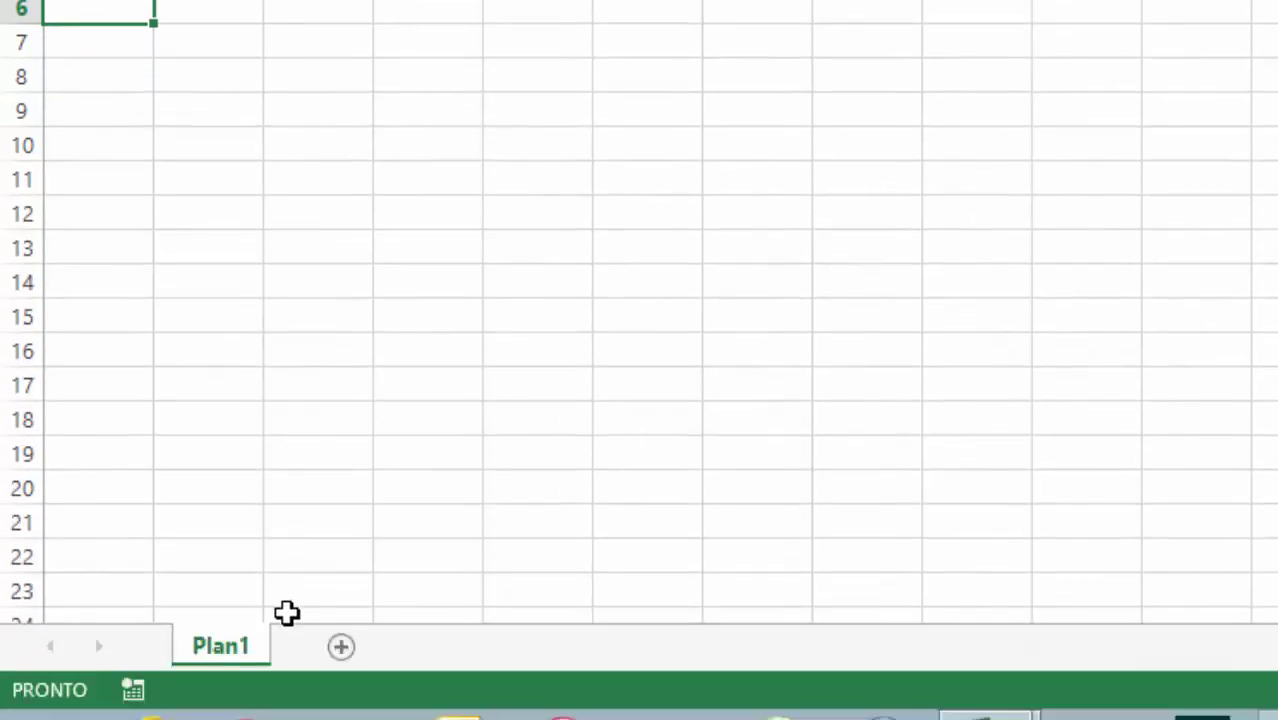
- Add a new worksheet and enter =soma(dados) in its cell A1
left_click(334, 655)
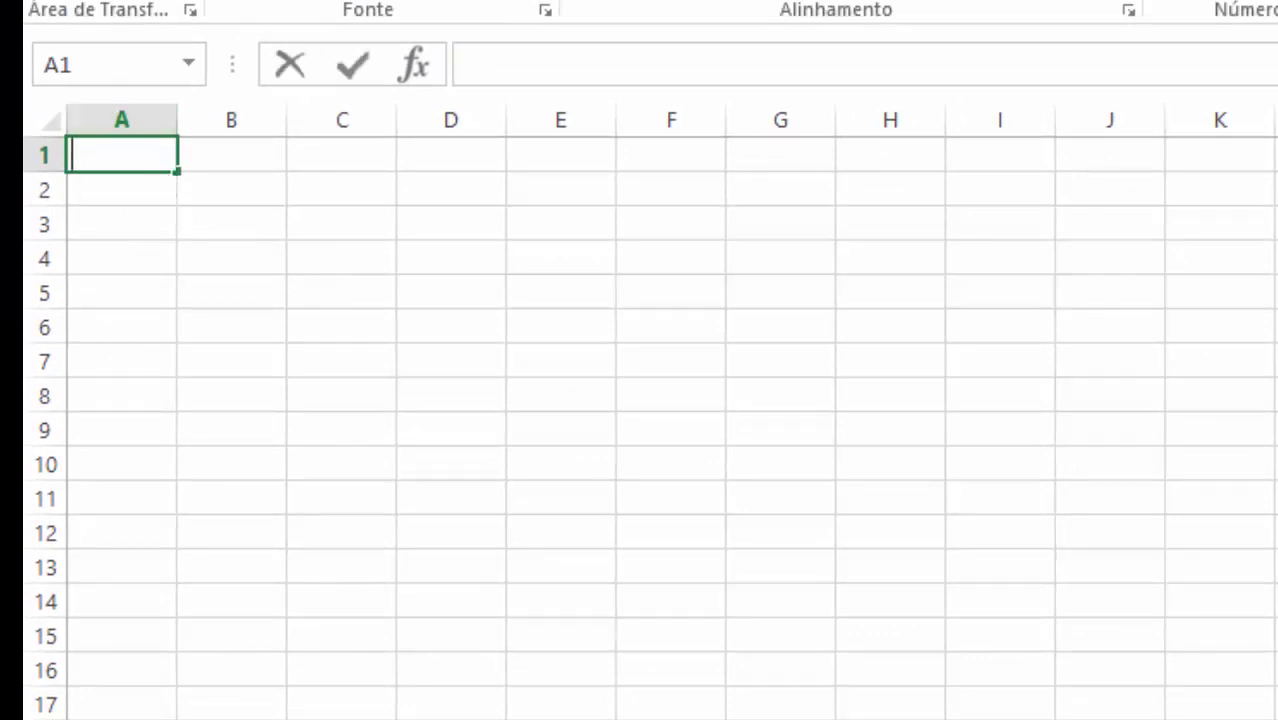
type("=soma")
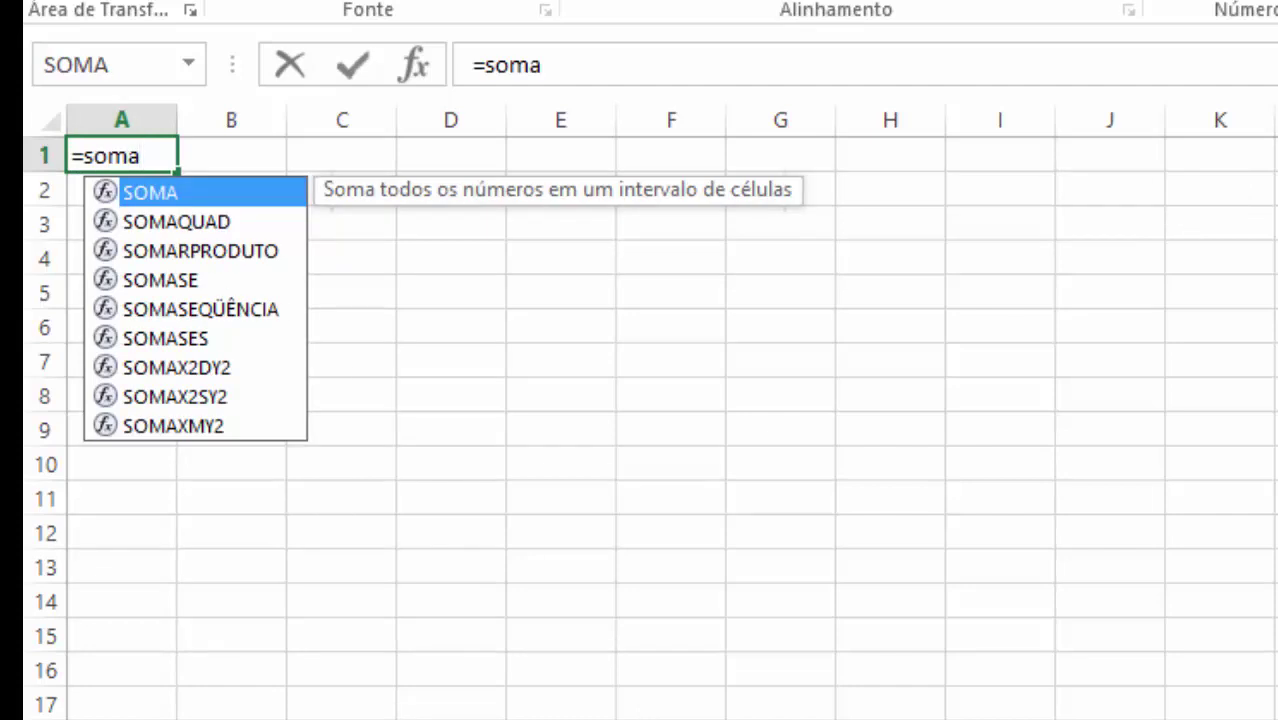
type("(")
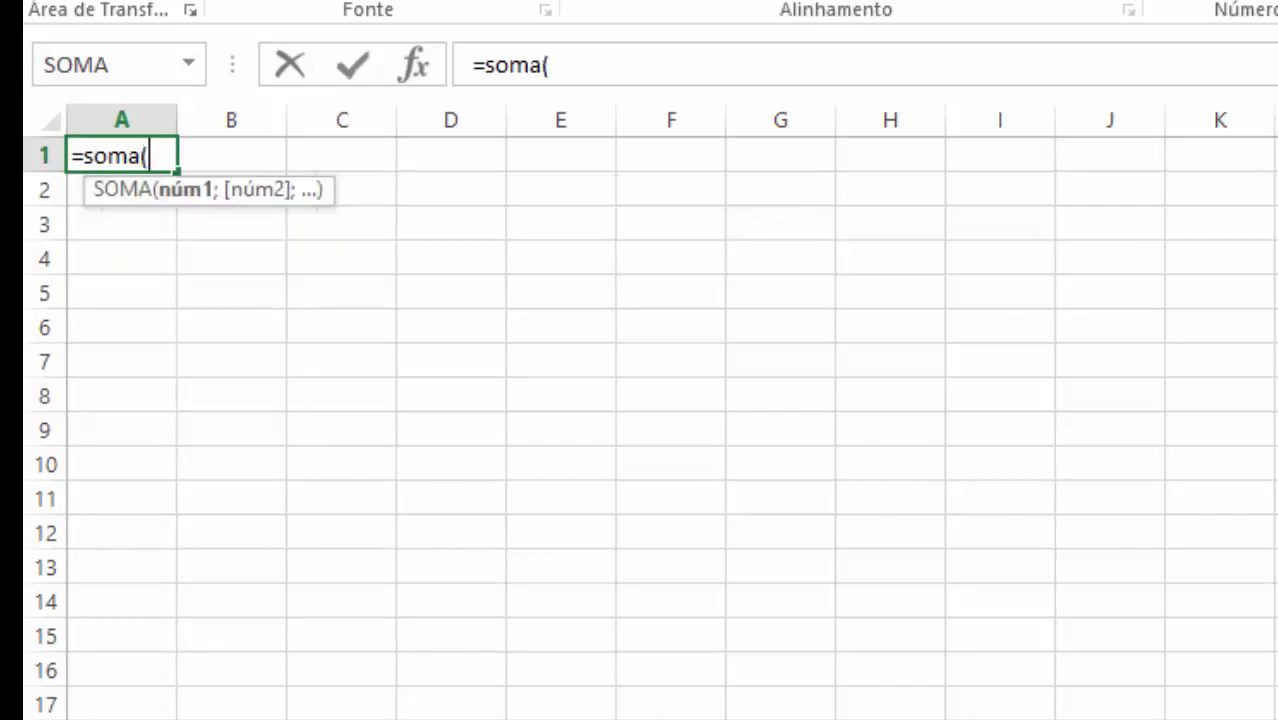
type("dados")
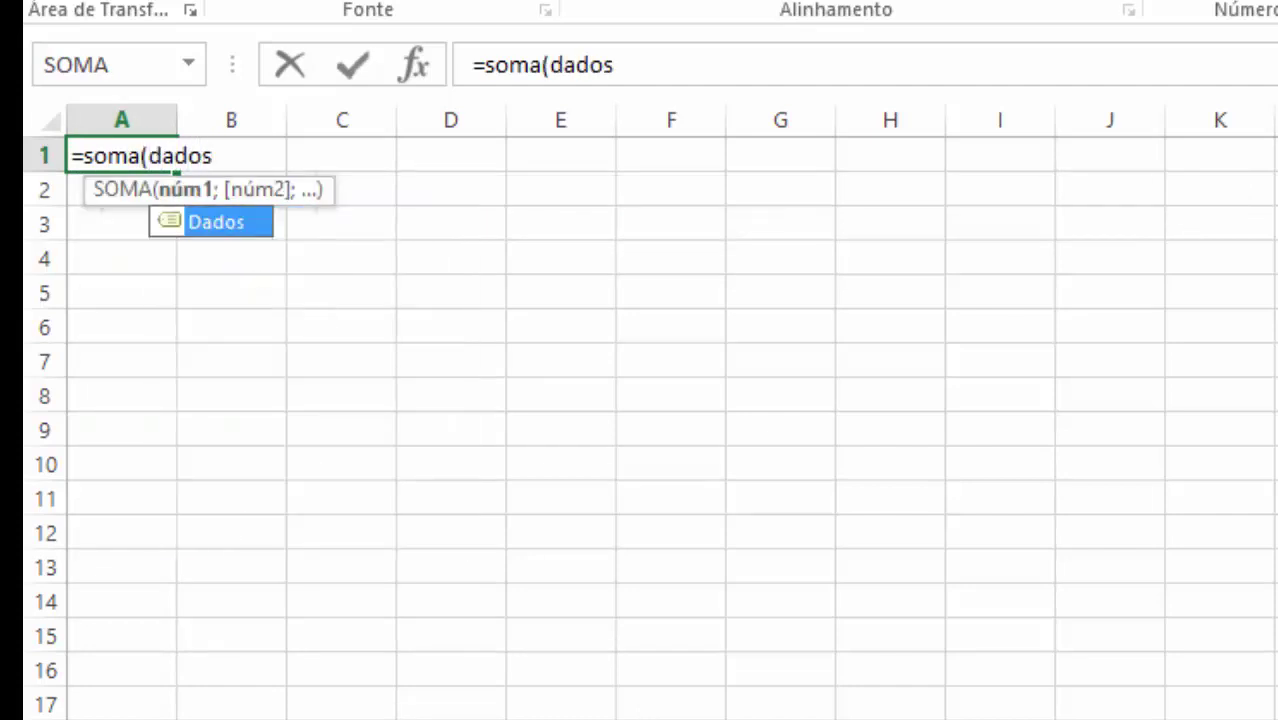
type(")")
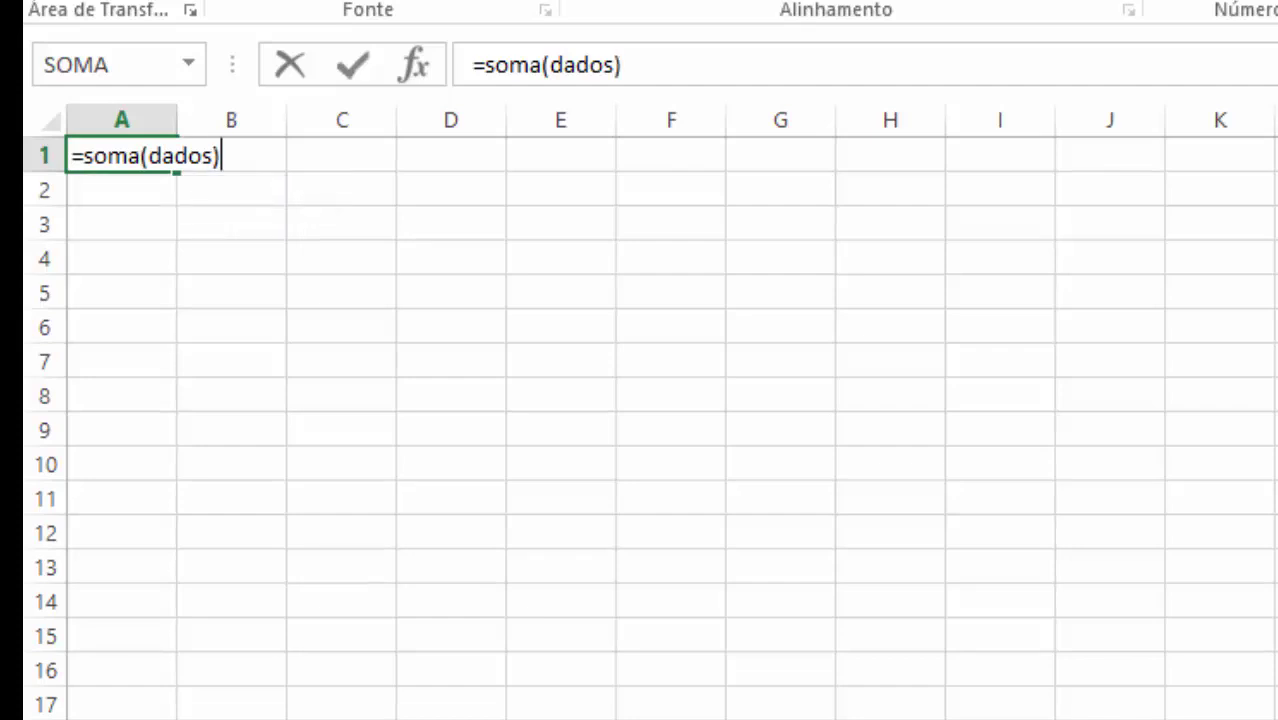
key("Return")
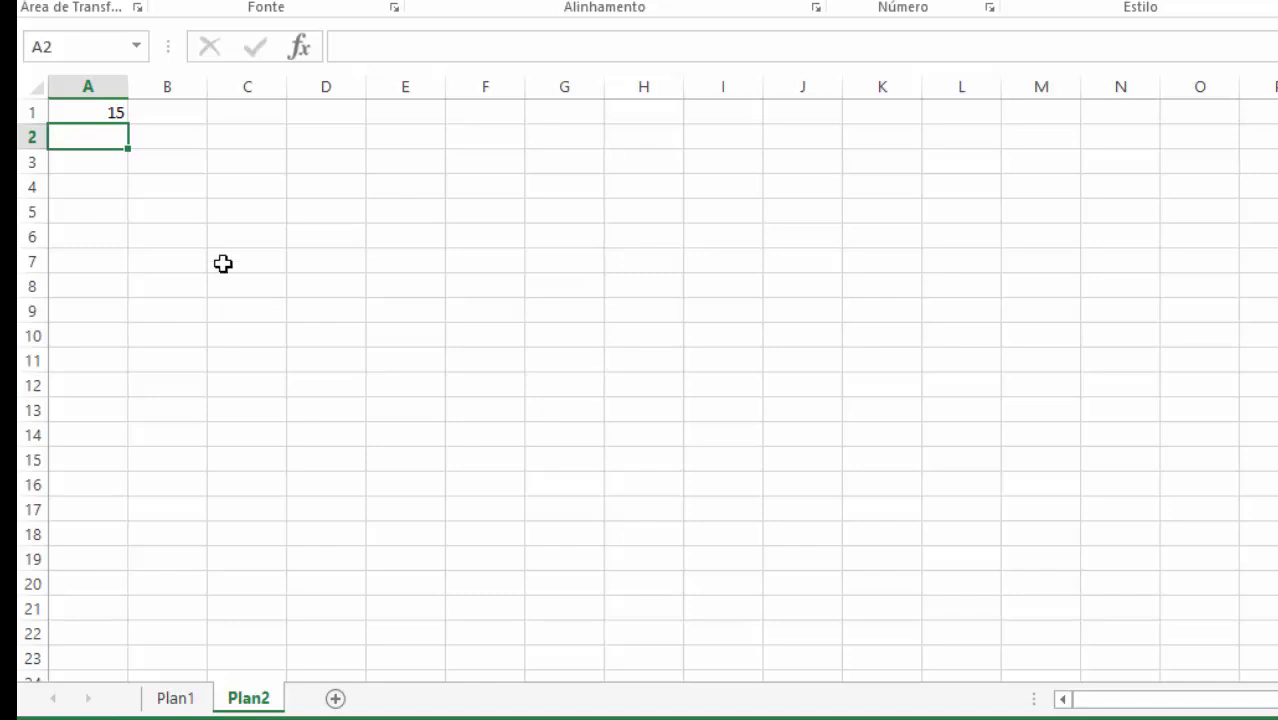
- Check the list of defined names on sheet Plan2 and return to sheet Plan1
left_click(135, 50)
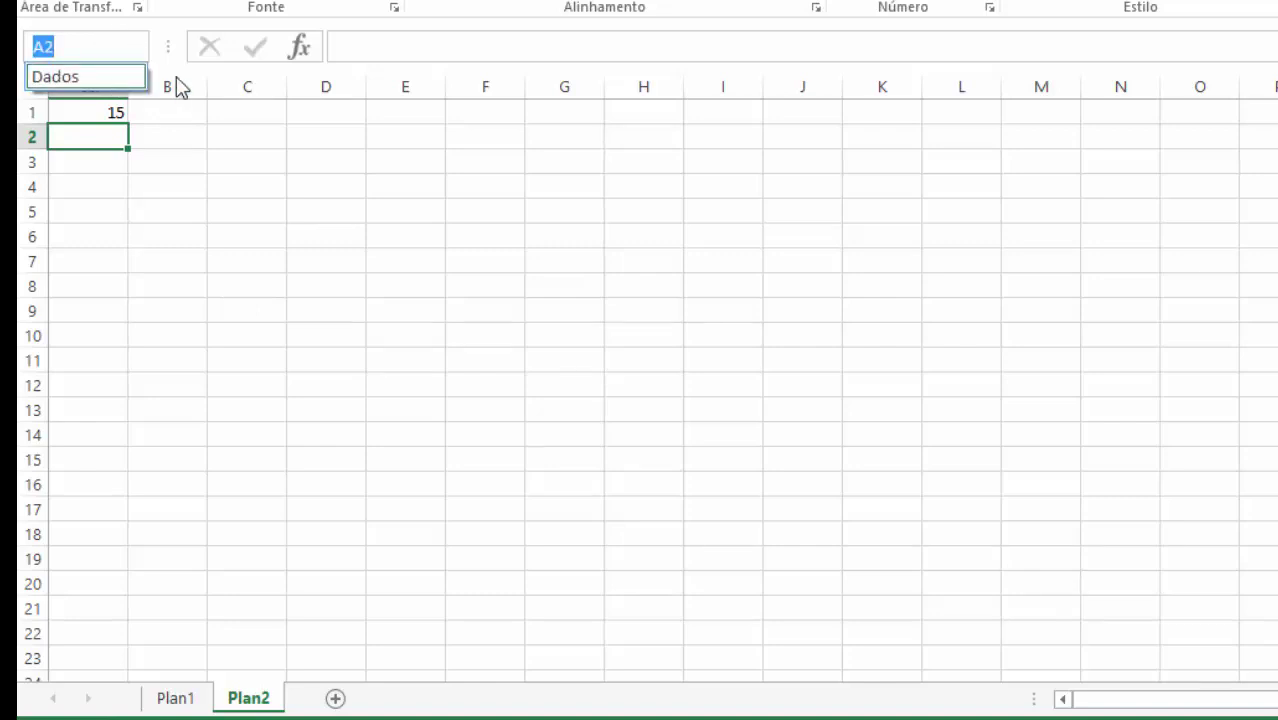
left_click(222, 200)
left_click(222, 188)
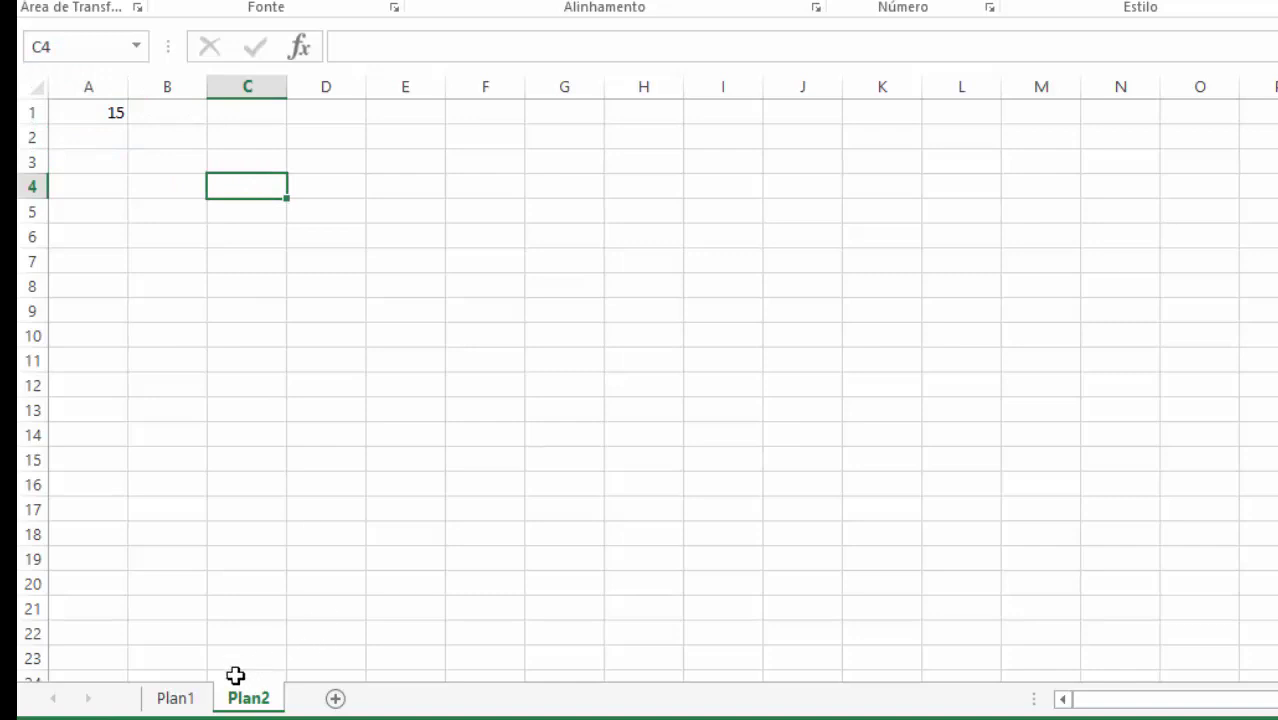
left_click(203, 693)
left_click(564, 494)
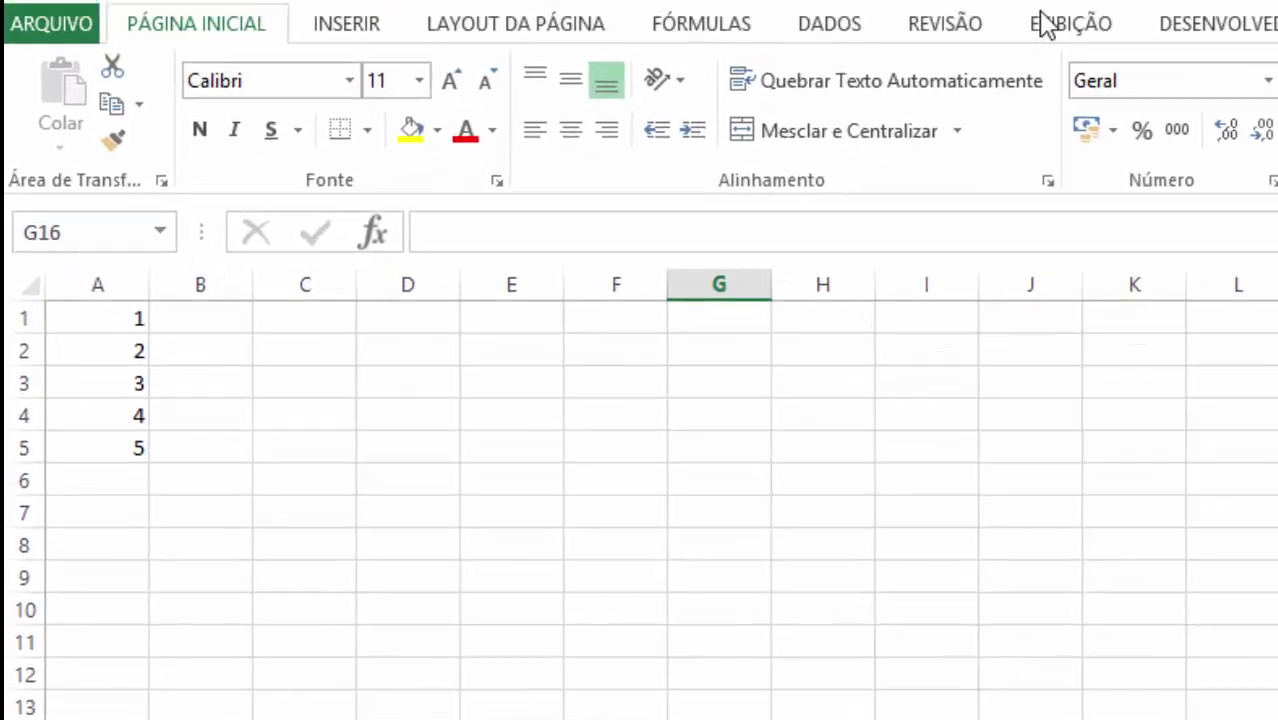
- Save the workbook on the computer in the C: TEMP folder as "Pasta1-Com dados"
left_click(50, 22)
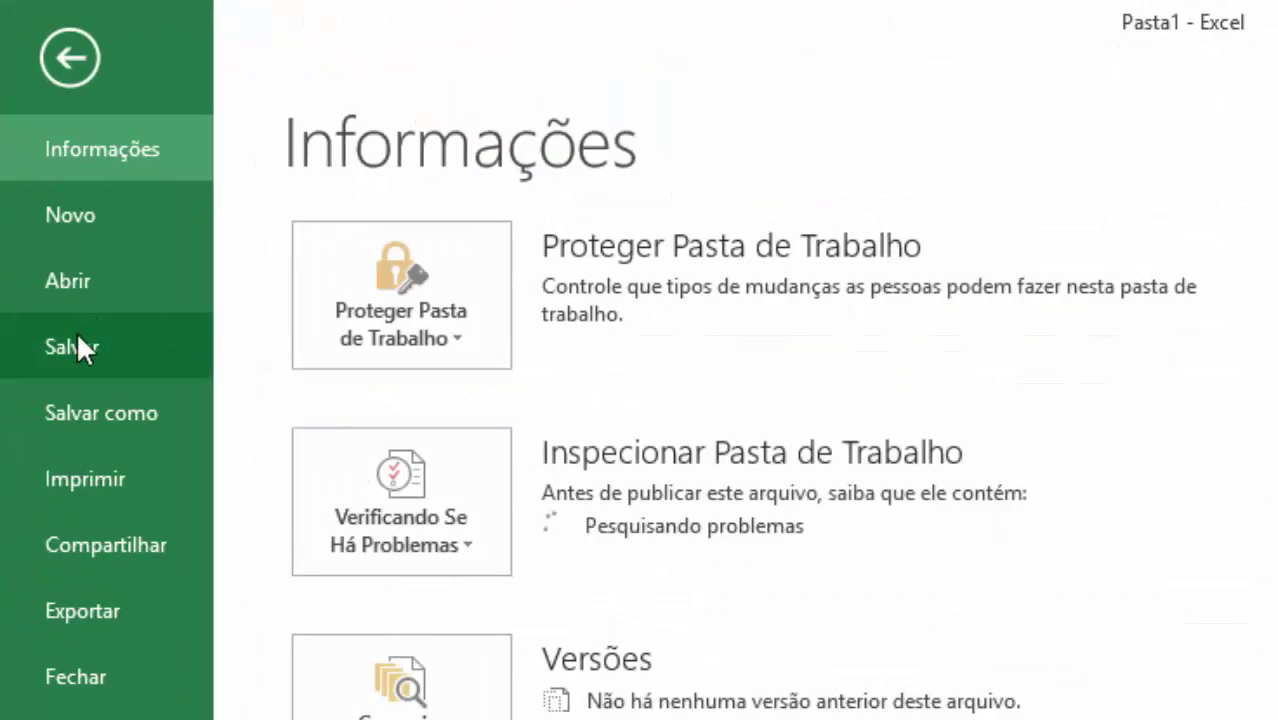
left_click(78, 338)
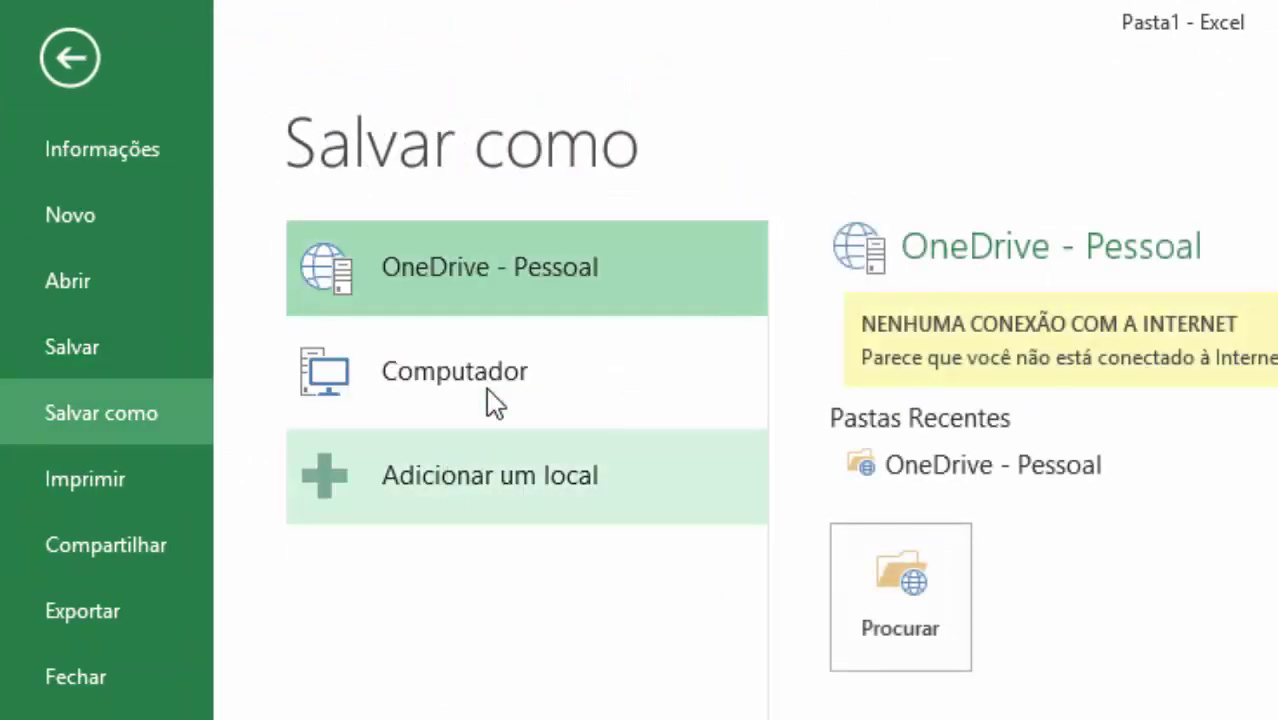
left_click(480, 375)
left_click(907, 679)
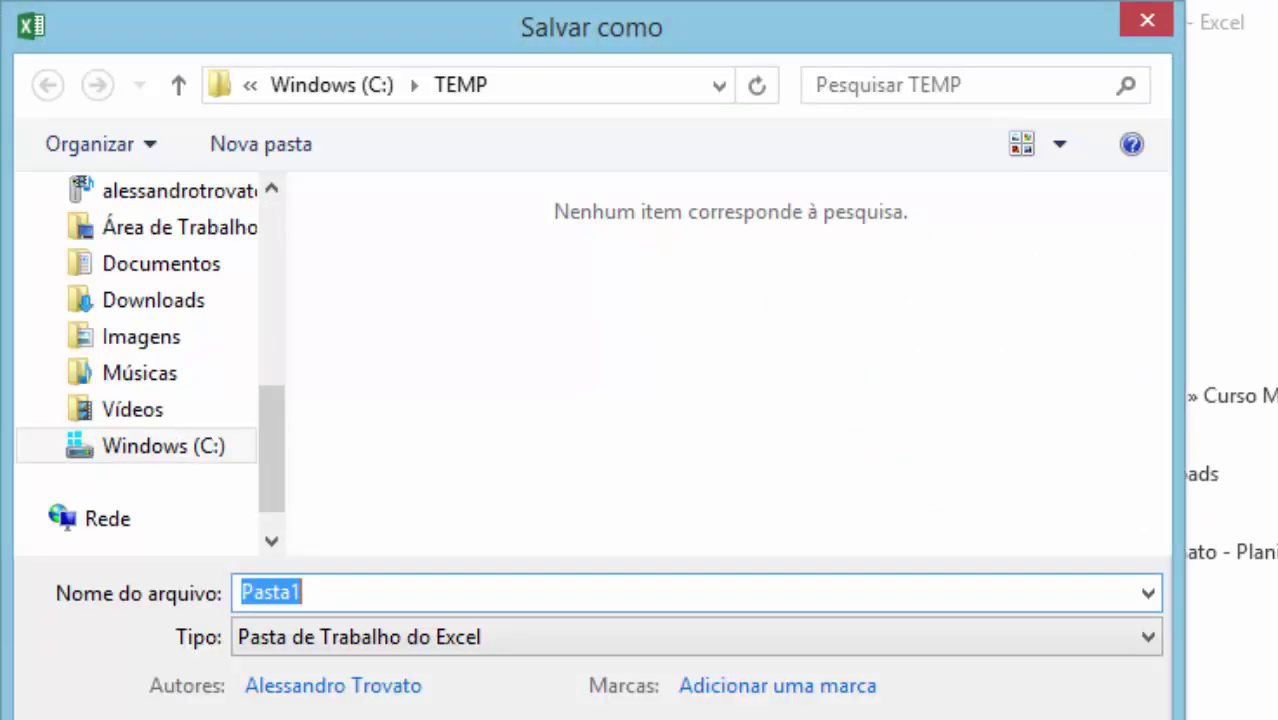
type("Pasta1-Com dados")
key("Return")
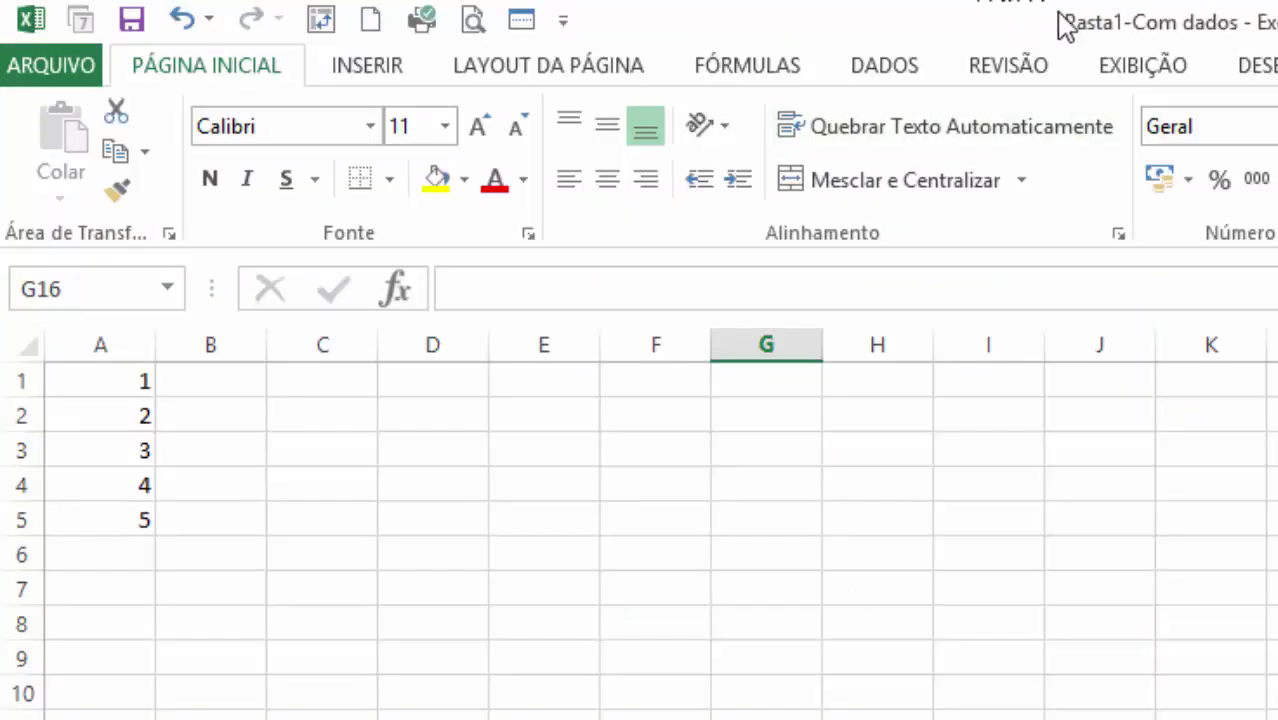
- Create a new blank workbook and move its window aside so the Pasta1-Com dados workbook shows behind it
left_click(22, 60)
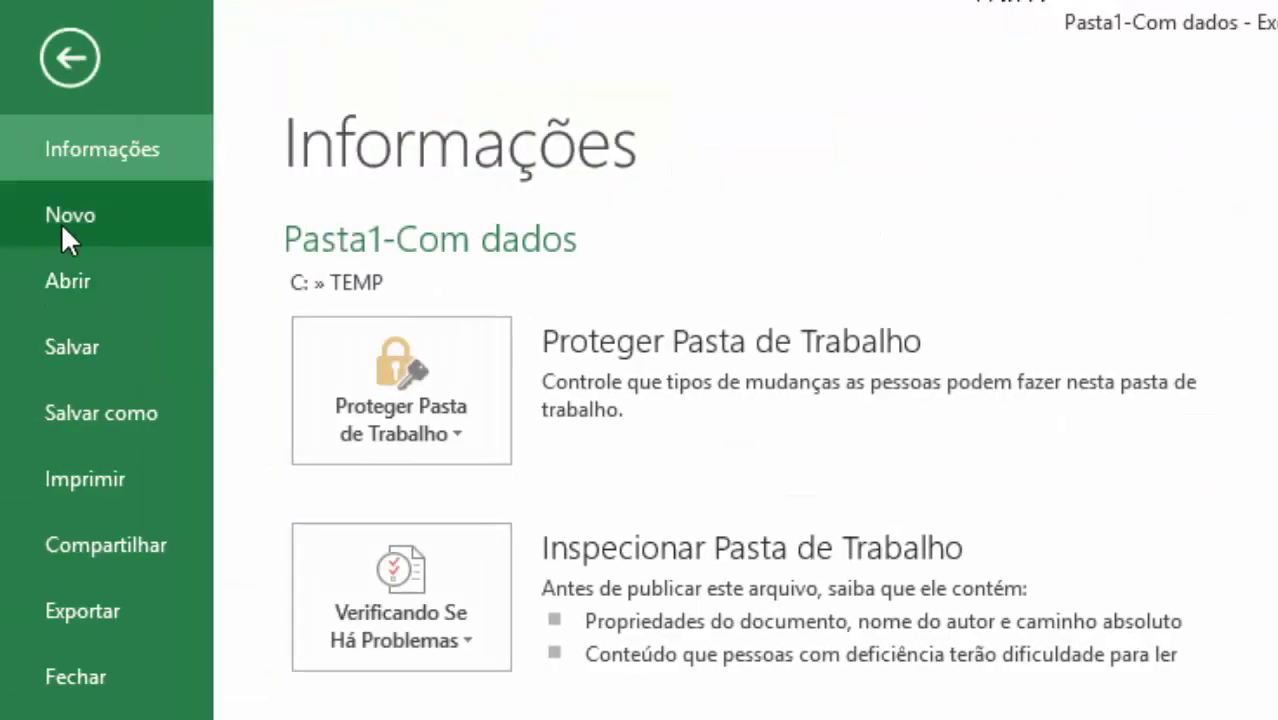
left_click(76, 217)
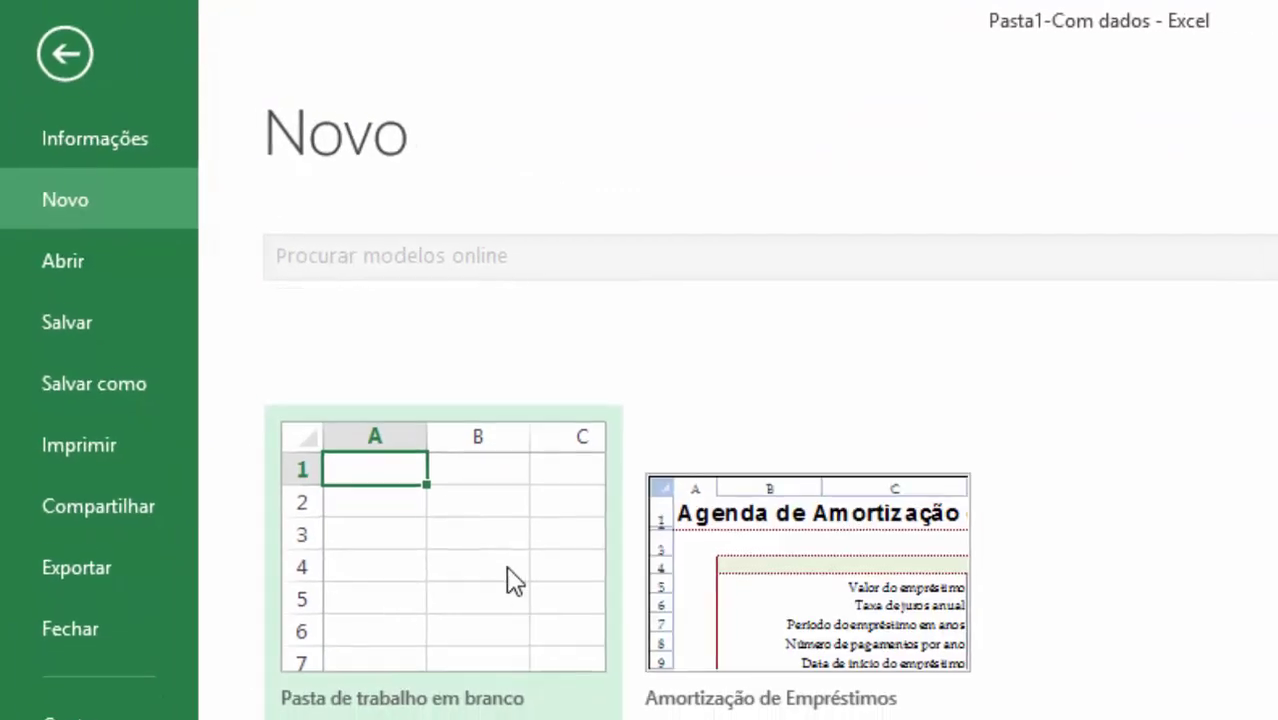
left_click(476, 532)
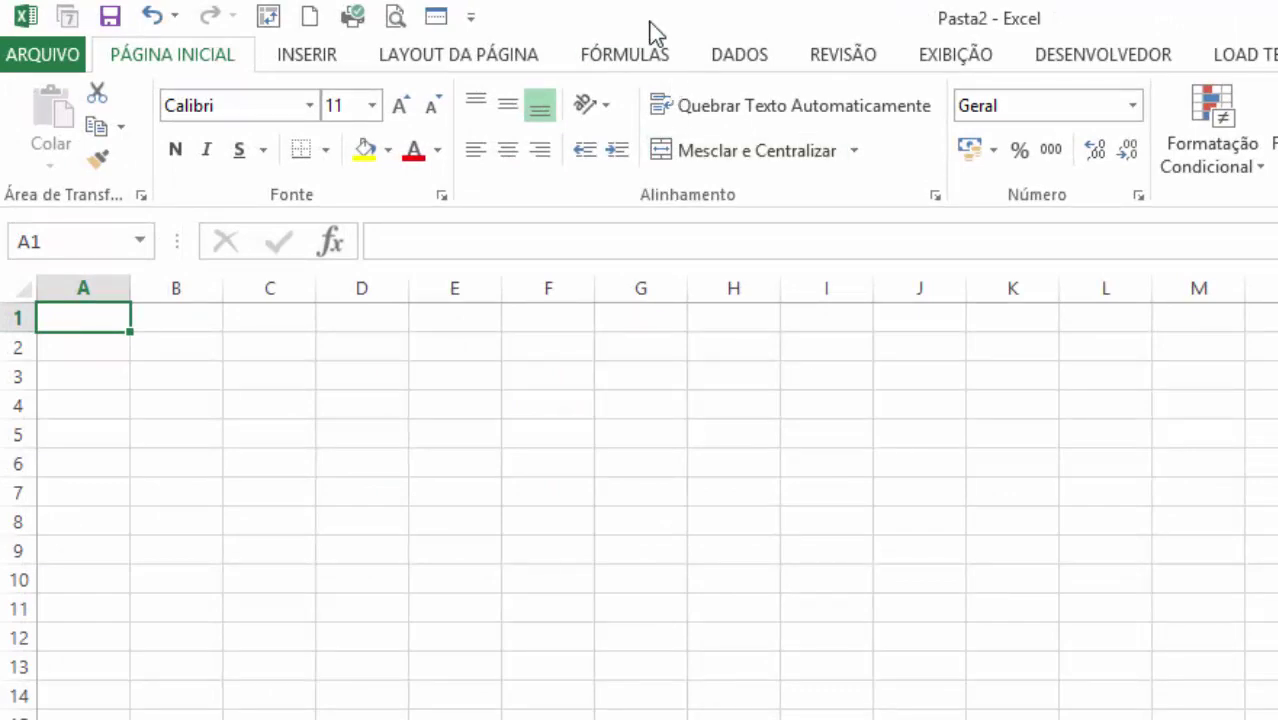
left_click_drag(655, 30, 1049, 219)
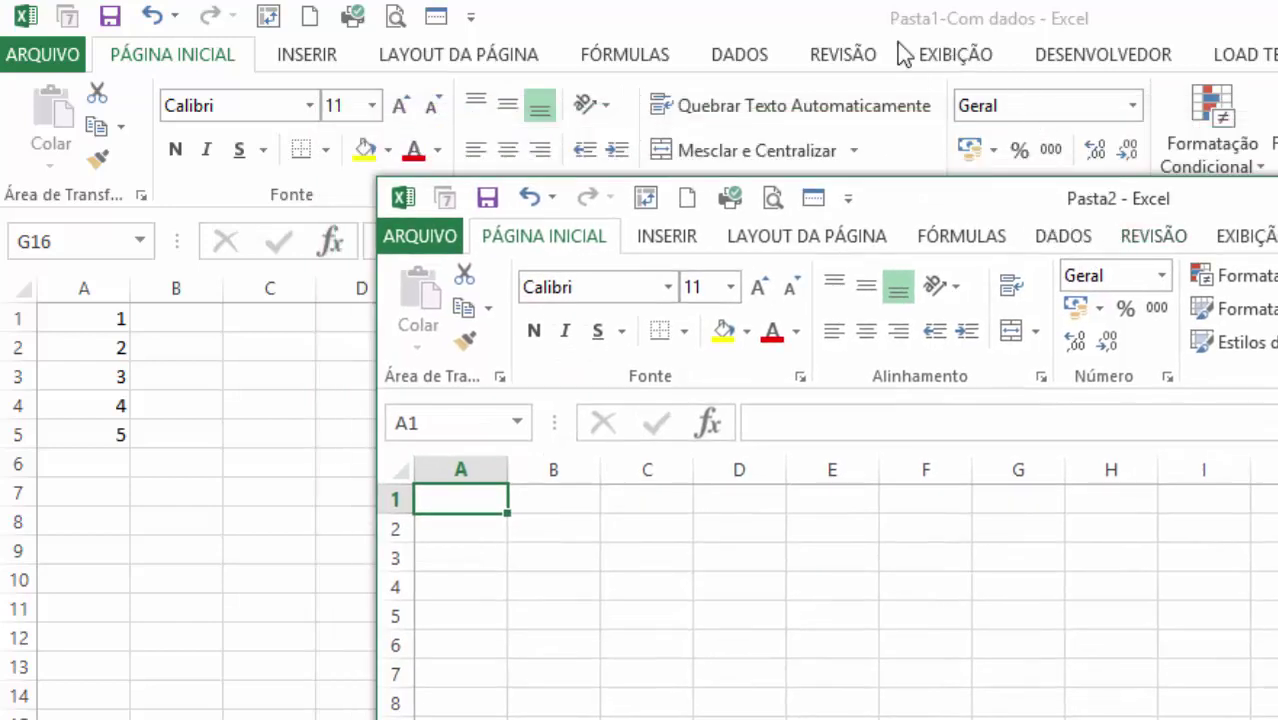
- Try to sum the name dados from the other workbook by entering =soma(dados) in cell A1 of Pasta2, and inspect the formula
left_click(833, 675)
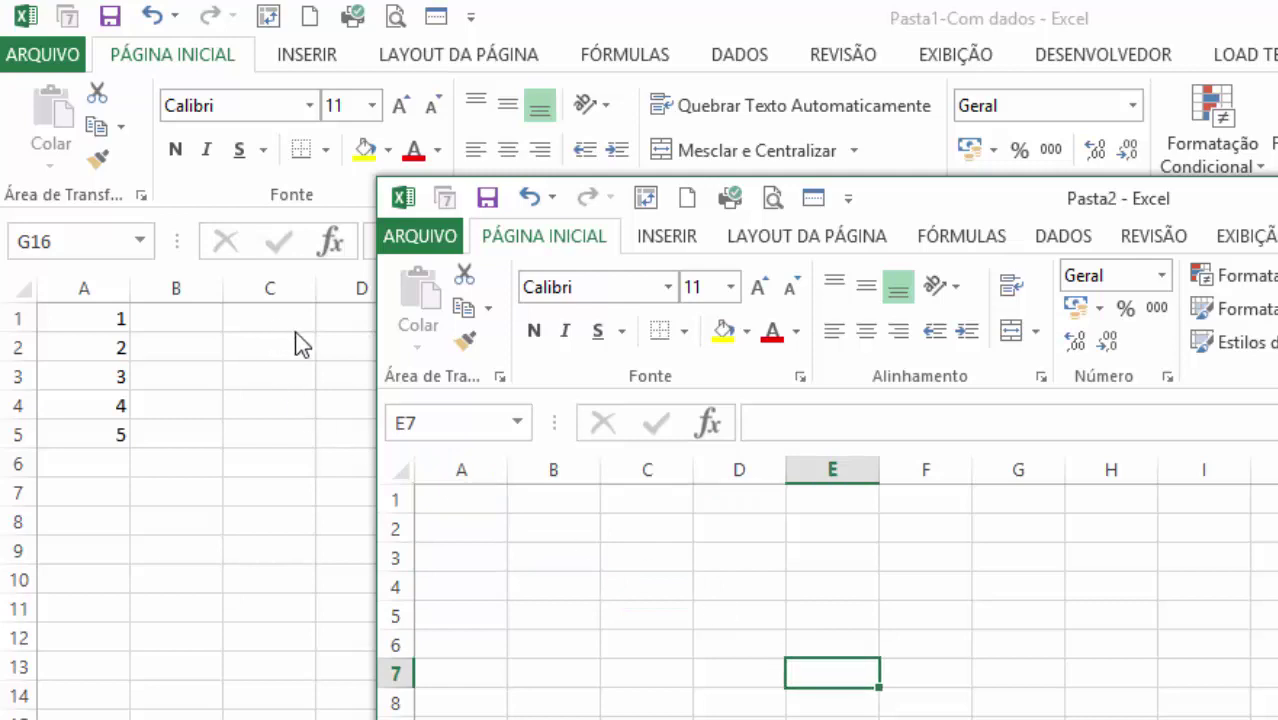
left_click(648, 552)
left_click(482, 499)
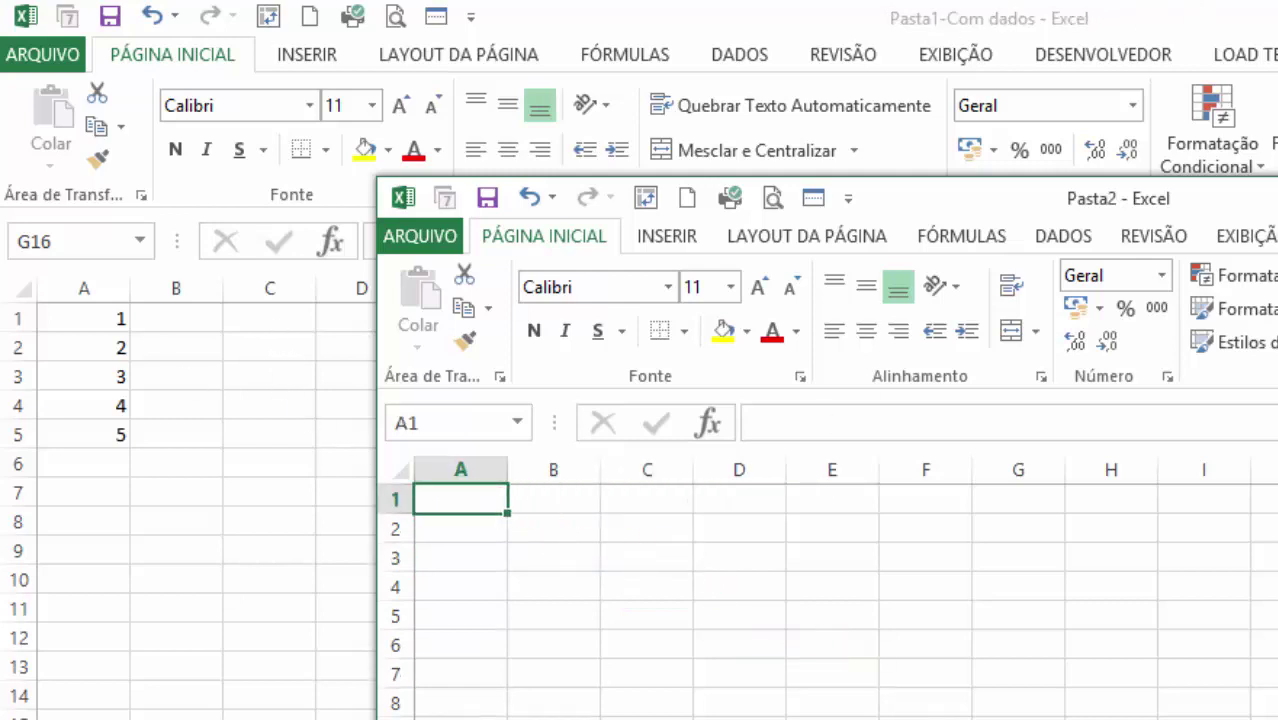
type("=")
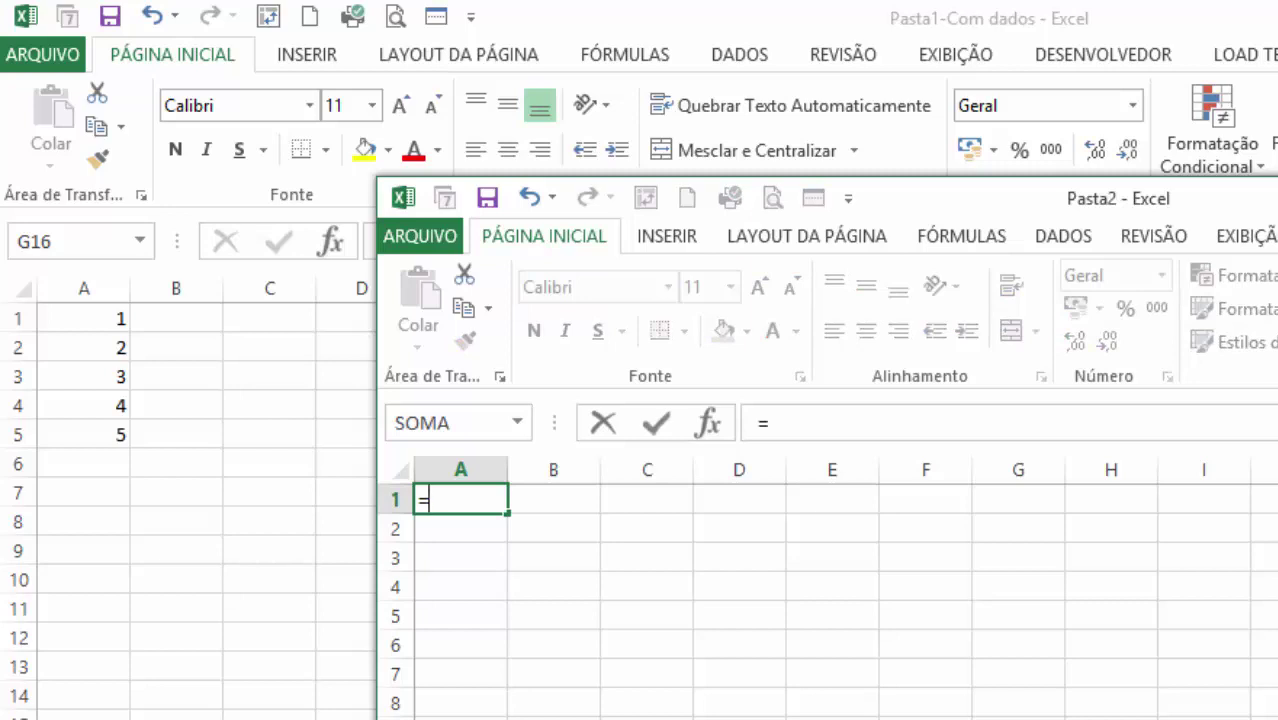
type("soma(dados)")
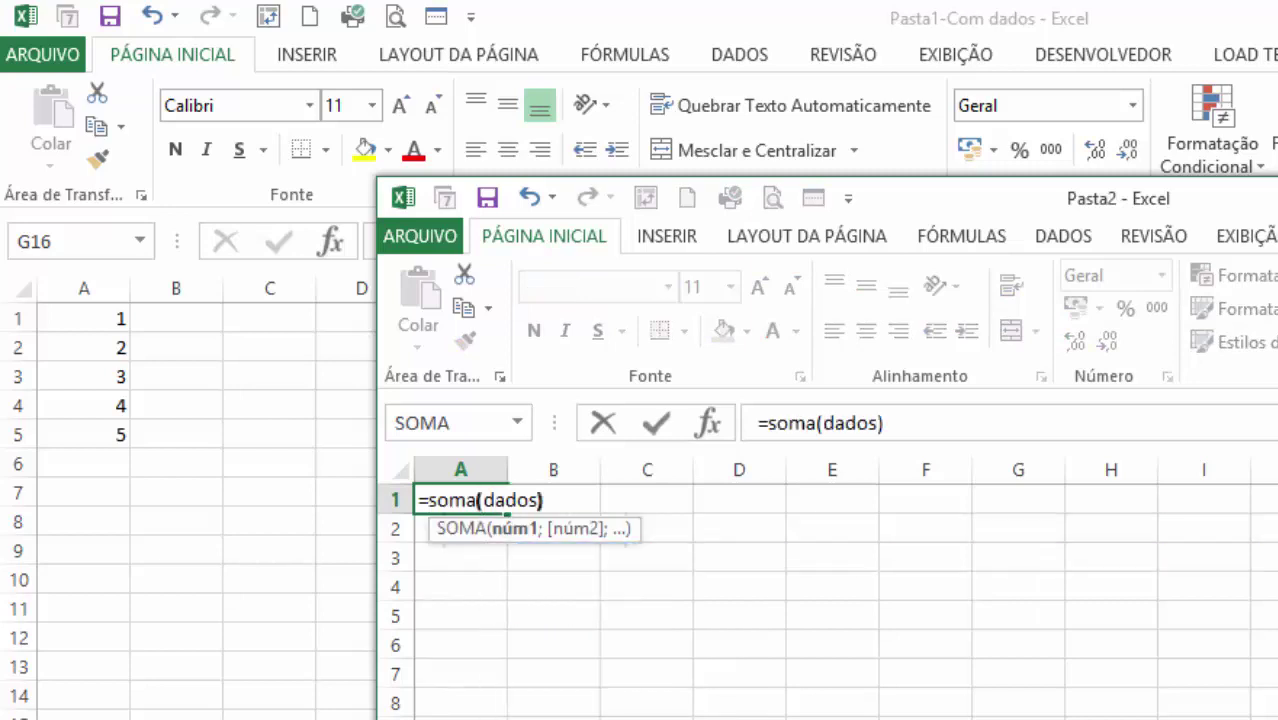
key("Return")
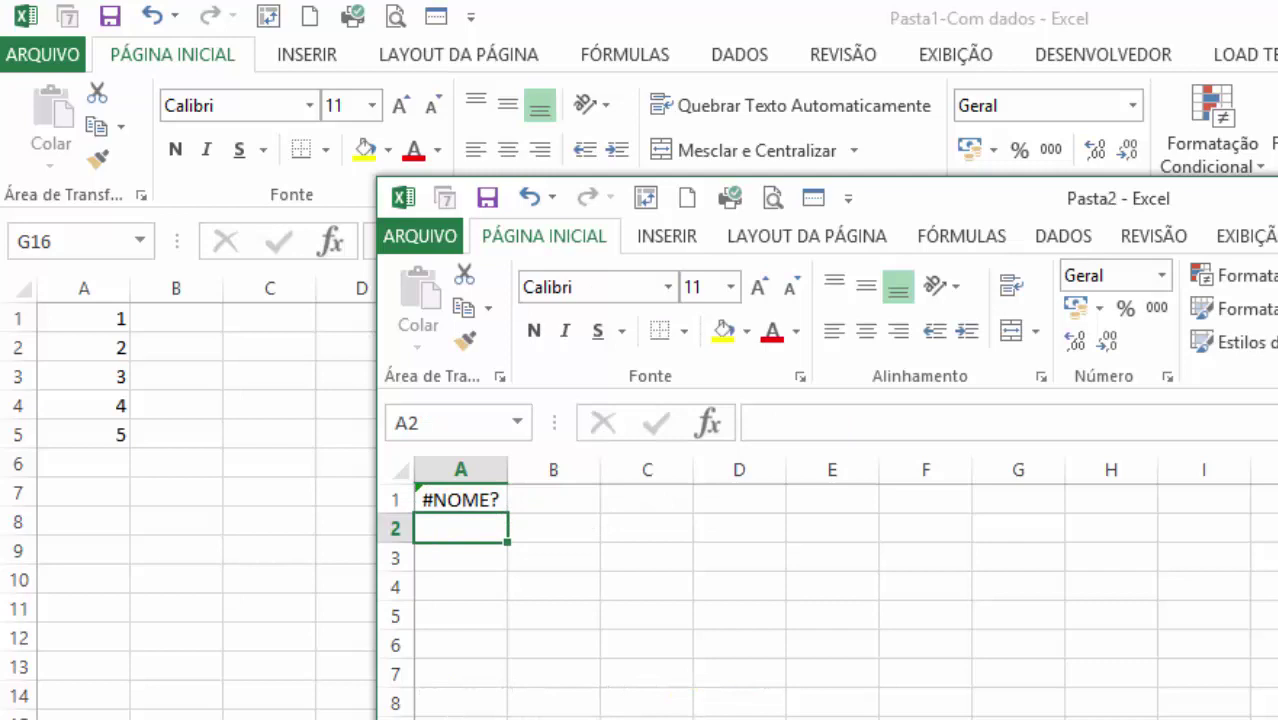
left_click(481, 501)
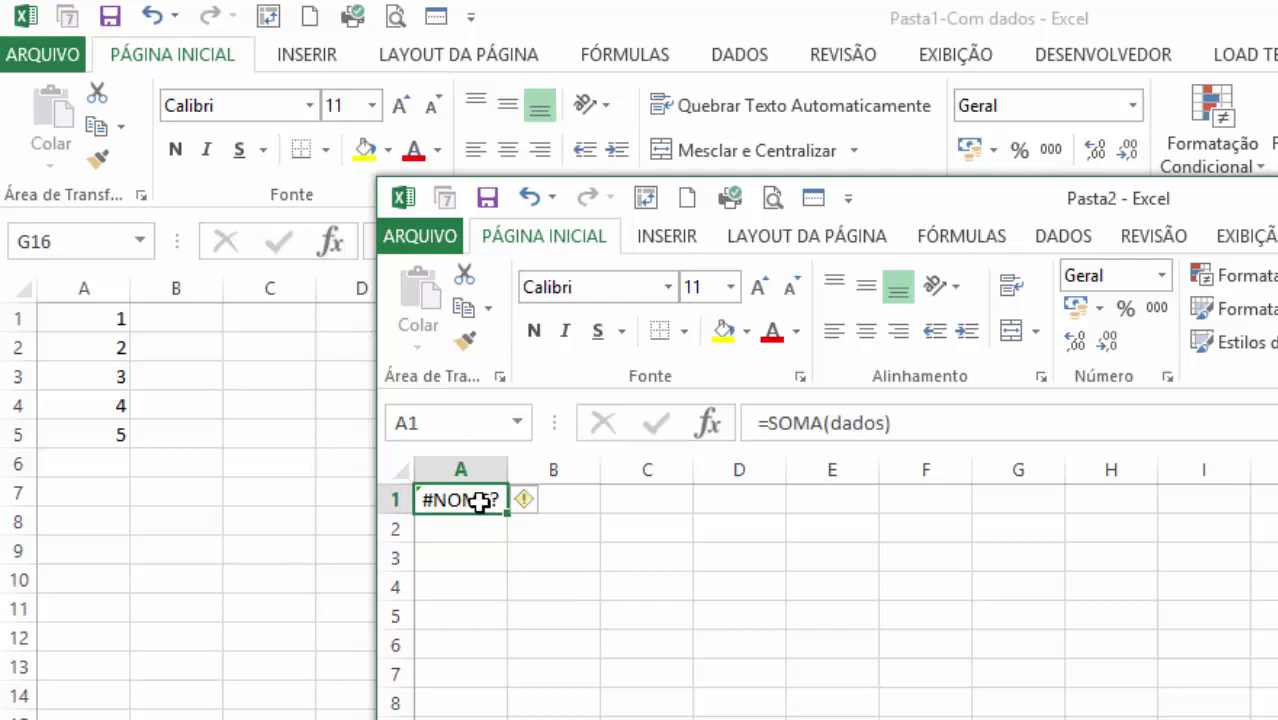
- Close the Pasta2 workbook and return to the sheet of Pasta1-Com dados
left_click(860, 24)
key("alt+F4")
left_click(993, 573)
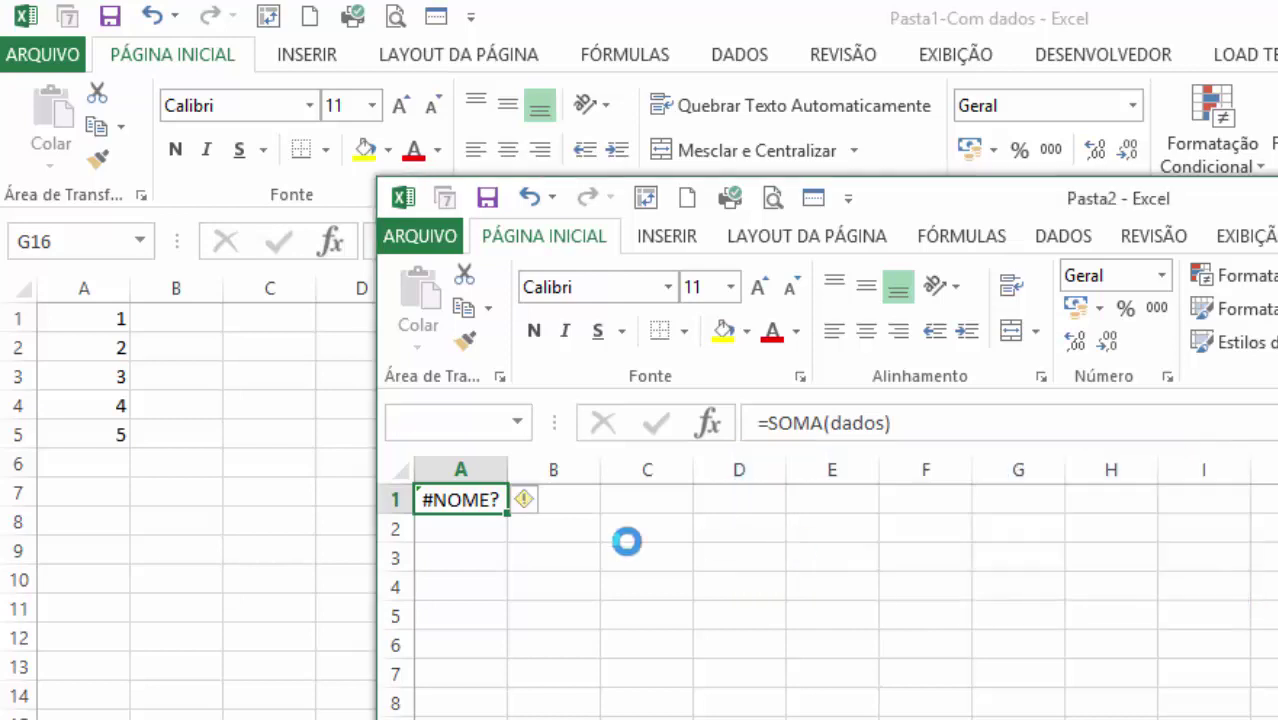
left_click(470, 582)
left_click(297, 436)
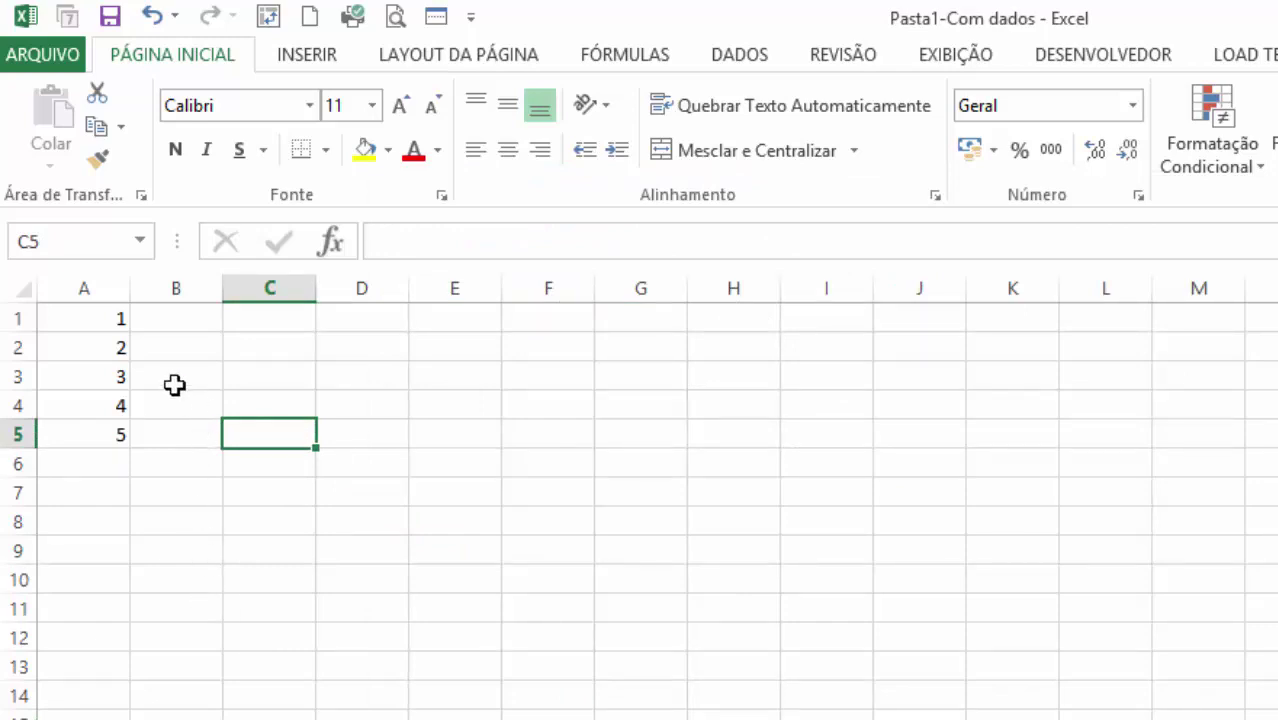
- Fill cells B1 to B5 with the numbers 6, 7, 8, 9 and 10
left_click_drag(154, 319, 165, 434)
type("6")
key("Return")
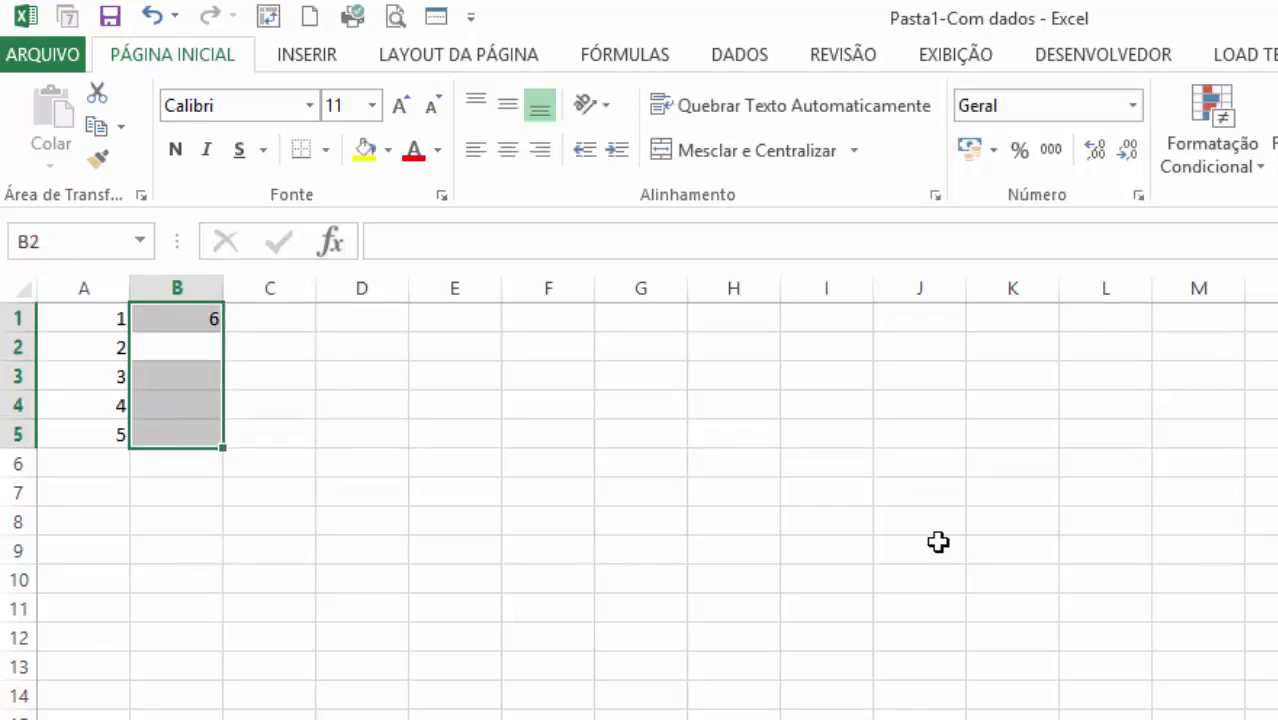
type("7")
key("Return")
type("8")
key("Return")
type("9")
key("Return")
type("10")
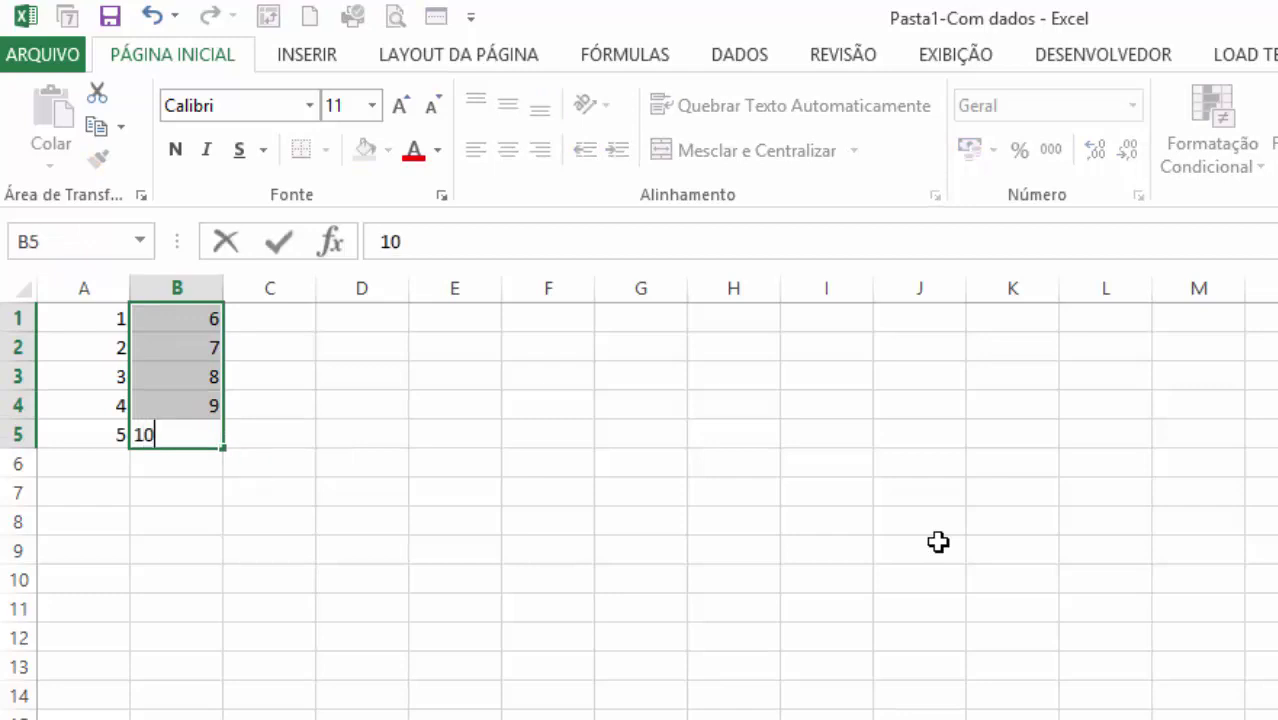
key("Return")
key("Down")
key("Right")
key("Right")
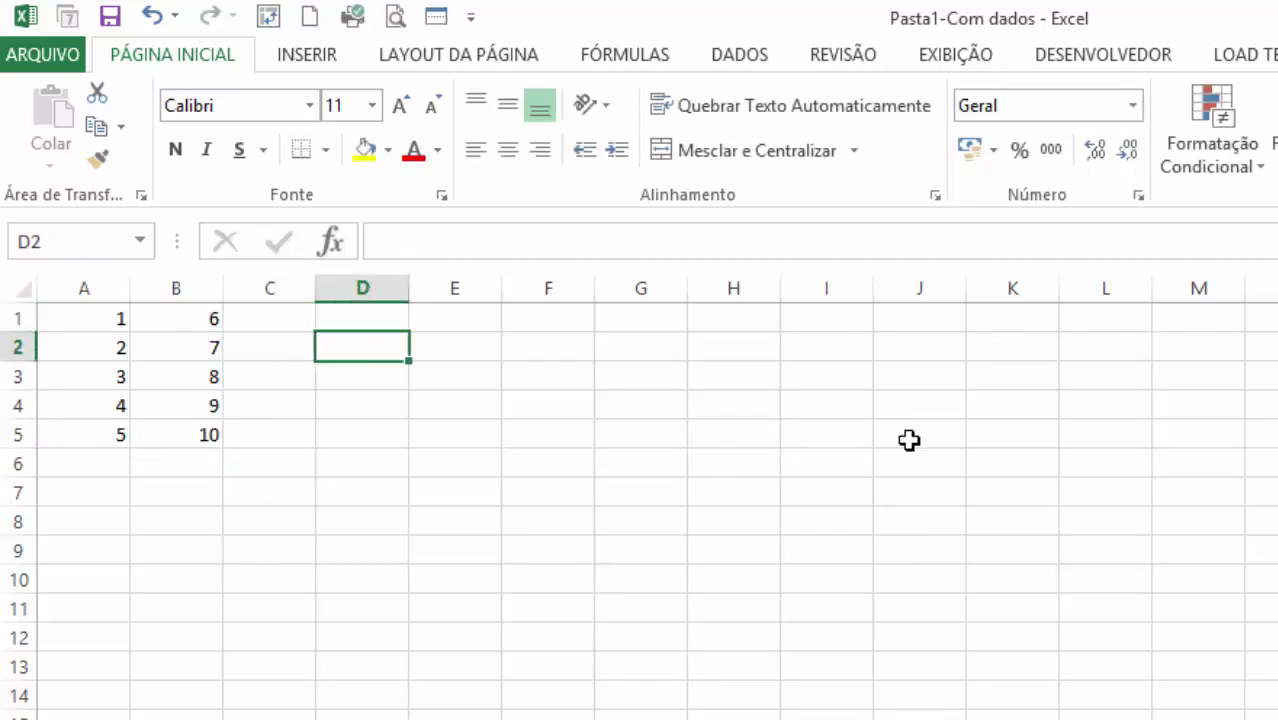
- Try to assign the existing name Dados to the range A1:B5
left_click_drag(97, 317, 183, 431)
left_click(82, 244)
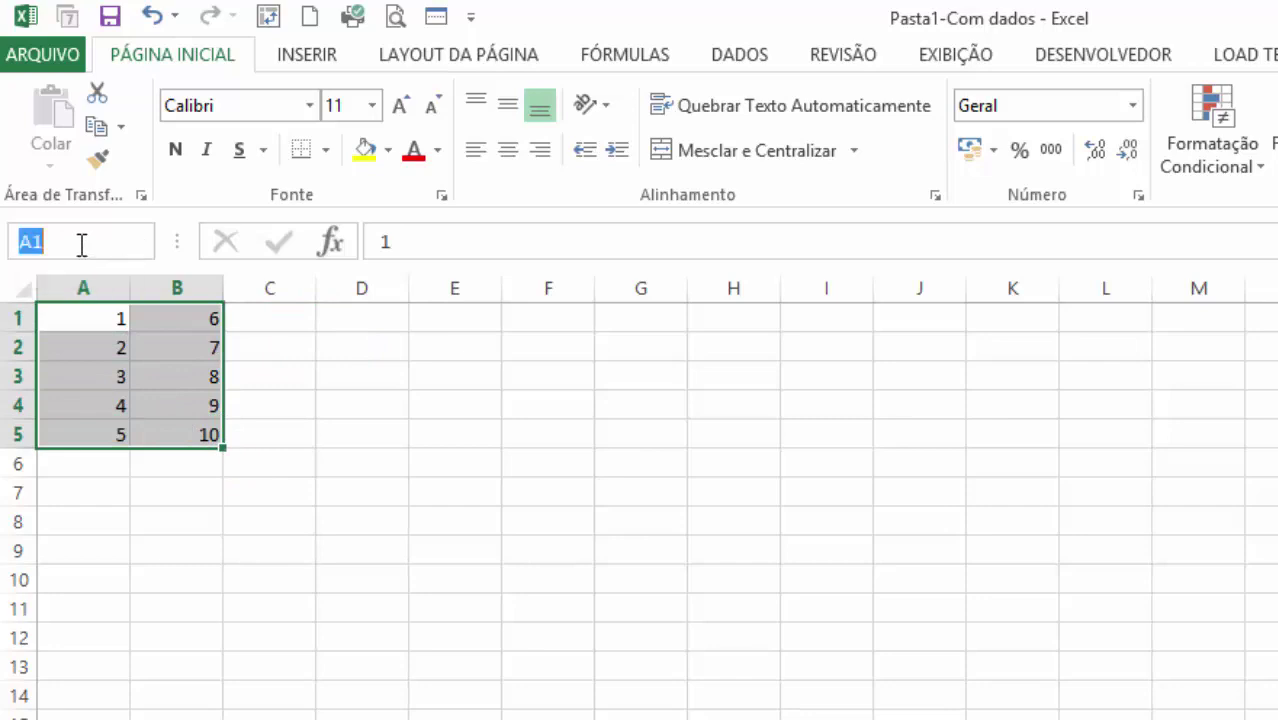
type("Dados")
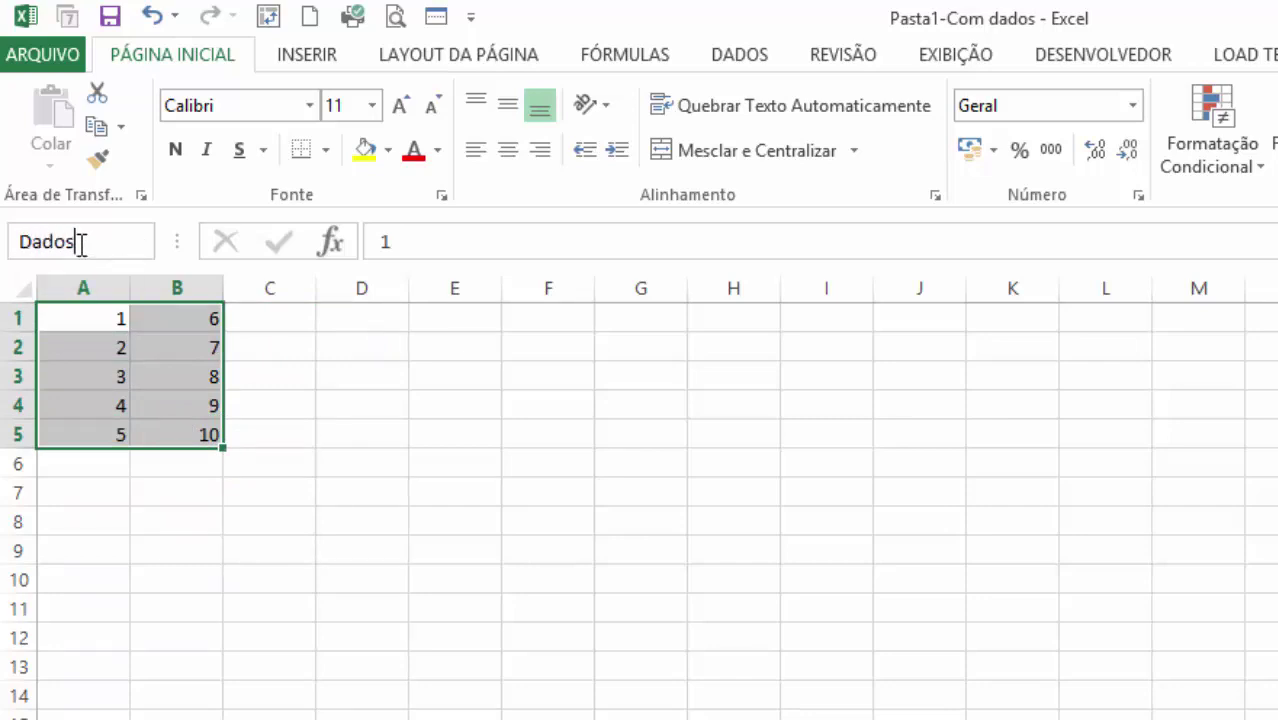
key("Return")
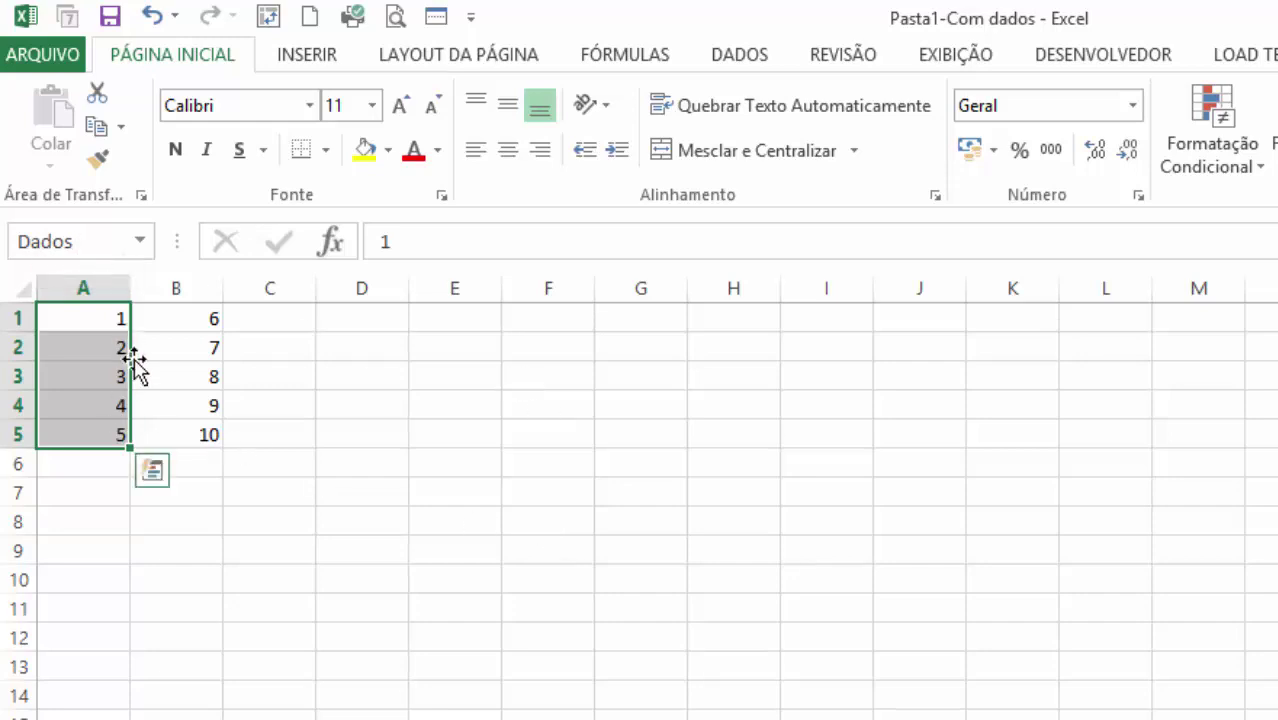
- Name the range A1:B5 "Faixa2"
left_click(101, 316)
left_click_drag(86, 317, 171, 431)
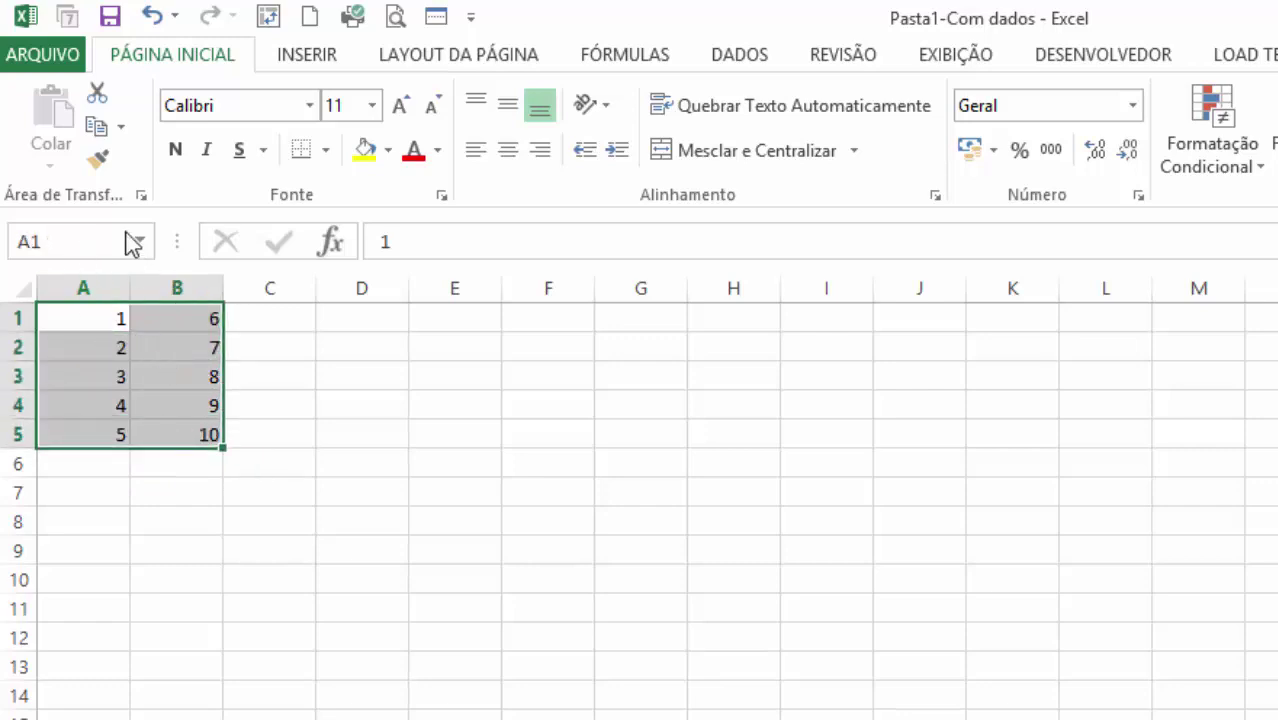
left_click(50, 238)
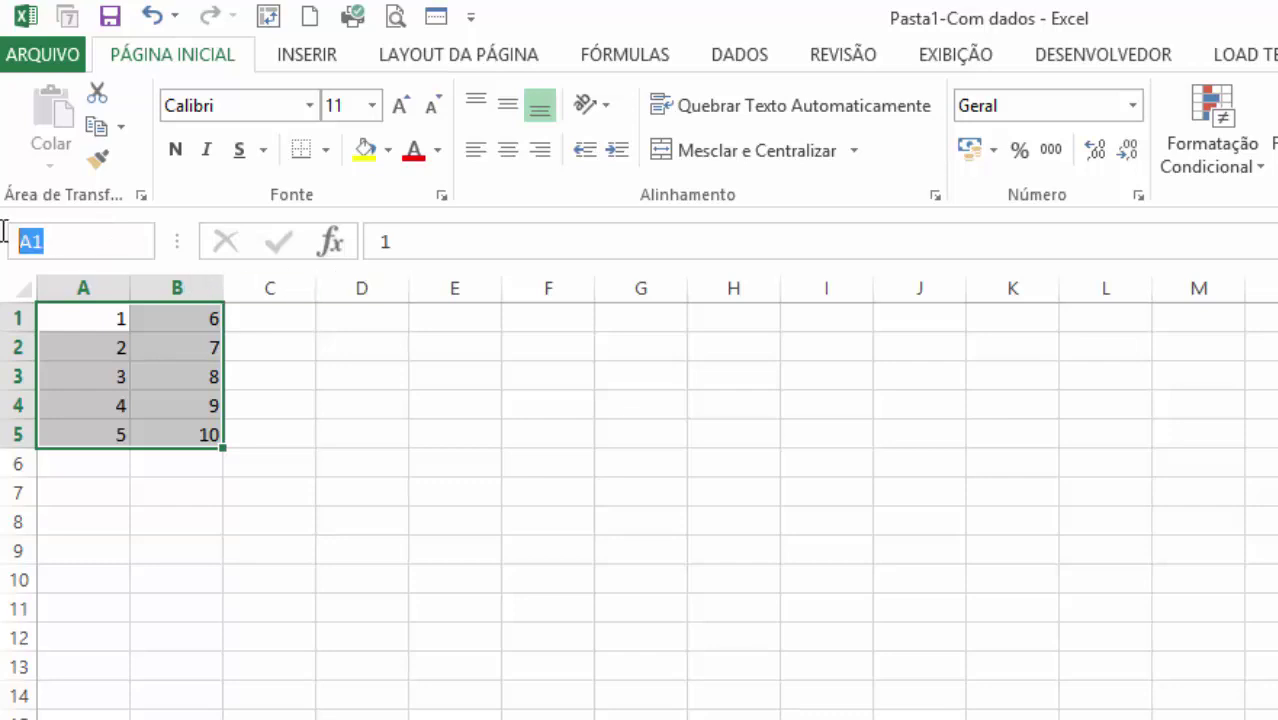
type("Faxia")
key("BackSpace")
key("BackSpace")
key("BackSpace")
type("ixa2")
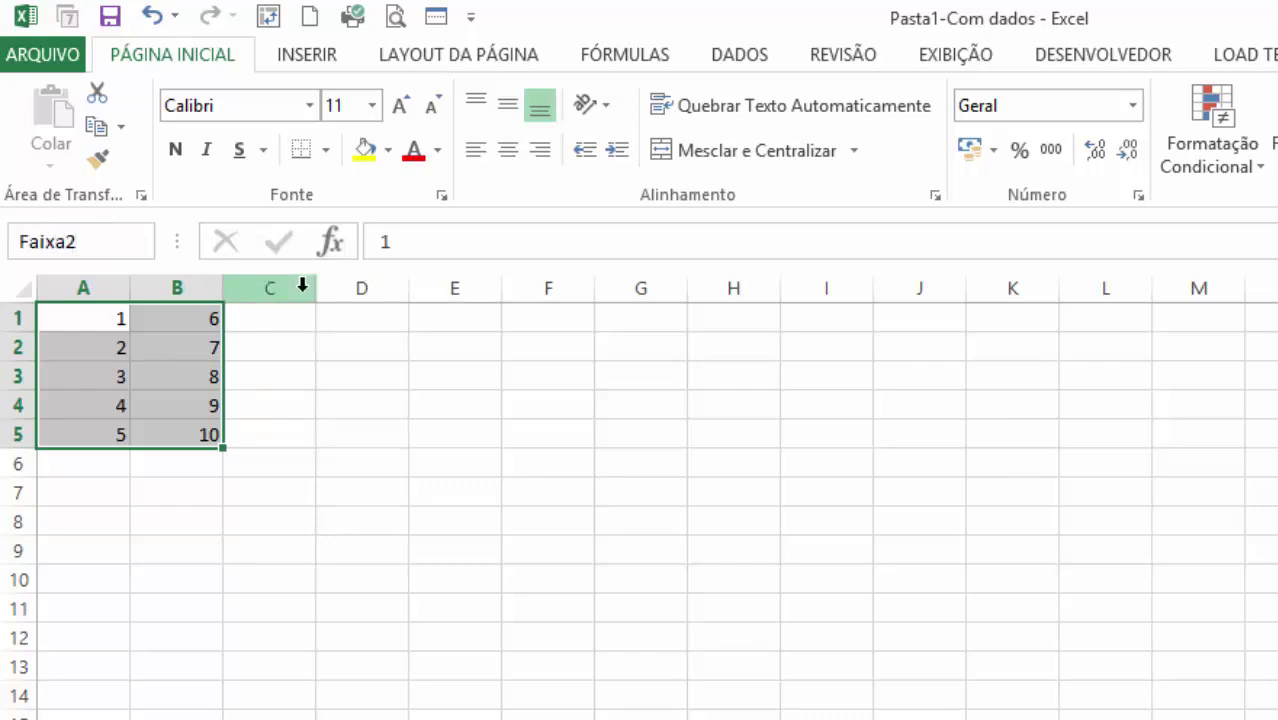
key("Return")
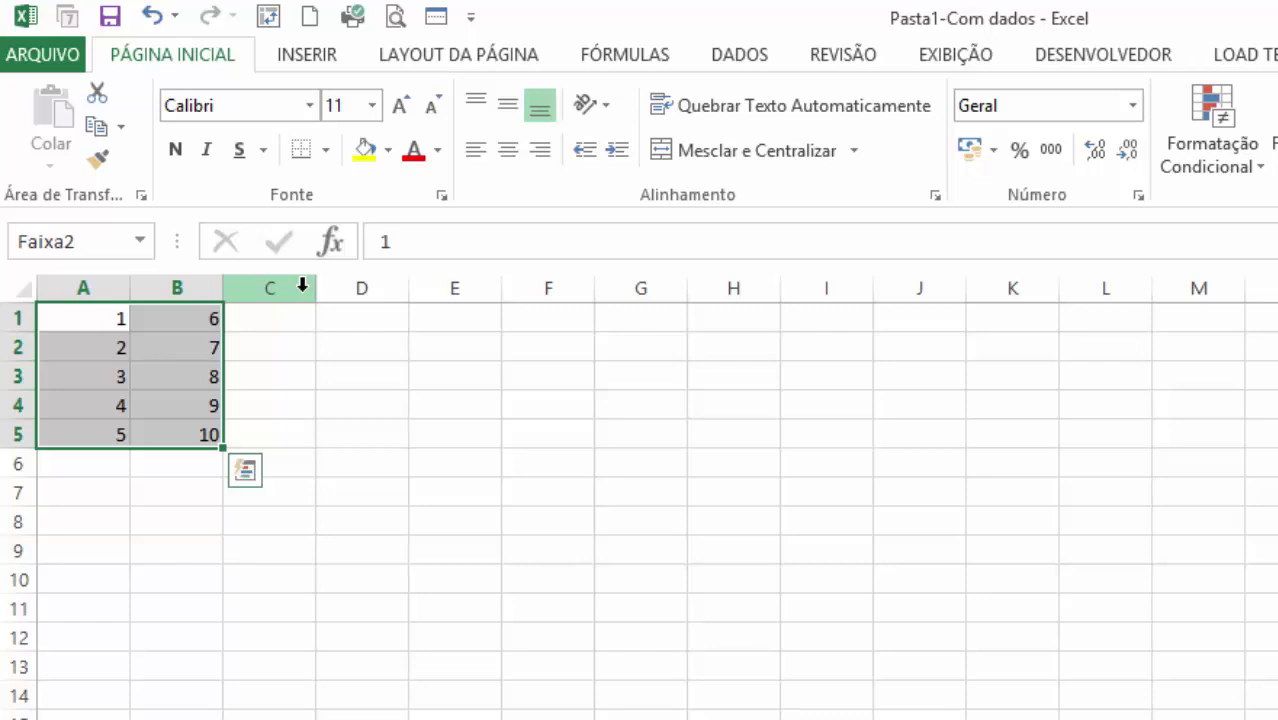
- Go to the named range Dados and to the named range Faixa2 to compare the cells they cover
left_click(140, 242)
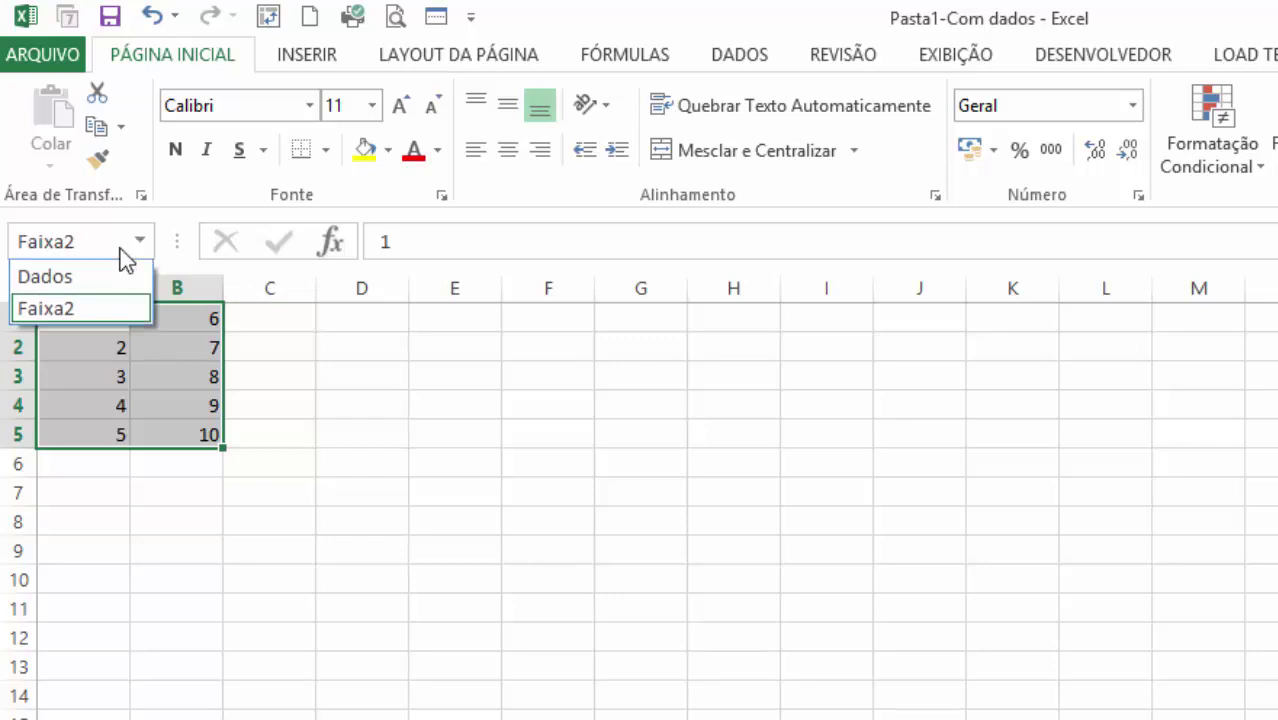
left_click(76, 284)
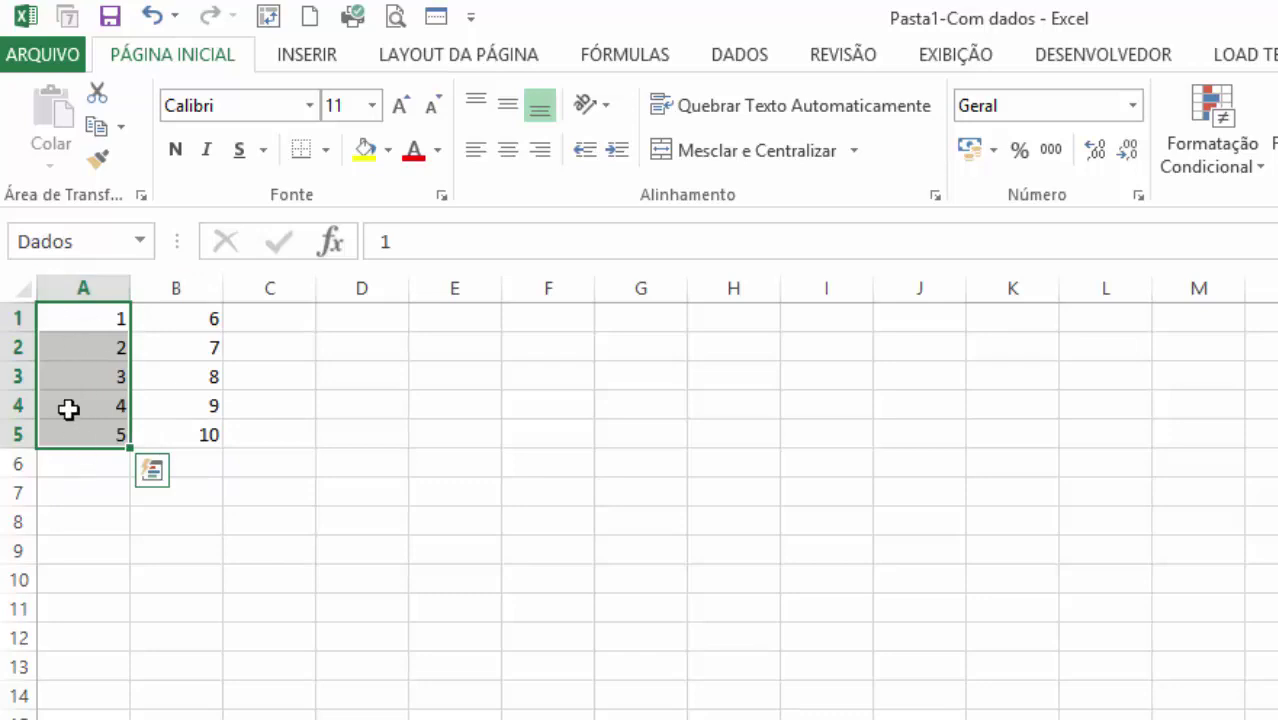
left_click(142, 241)
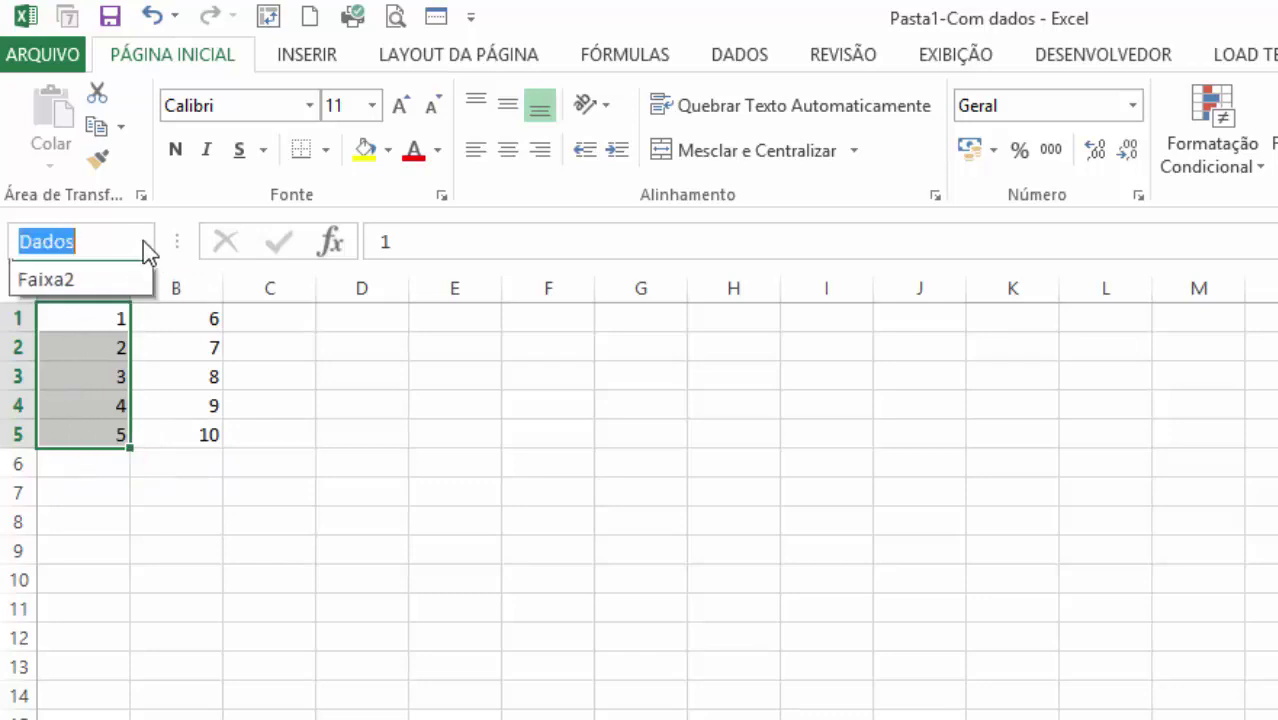
left_click(84, 308)
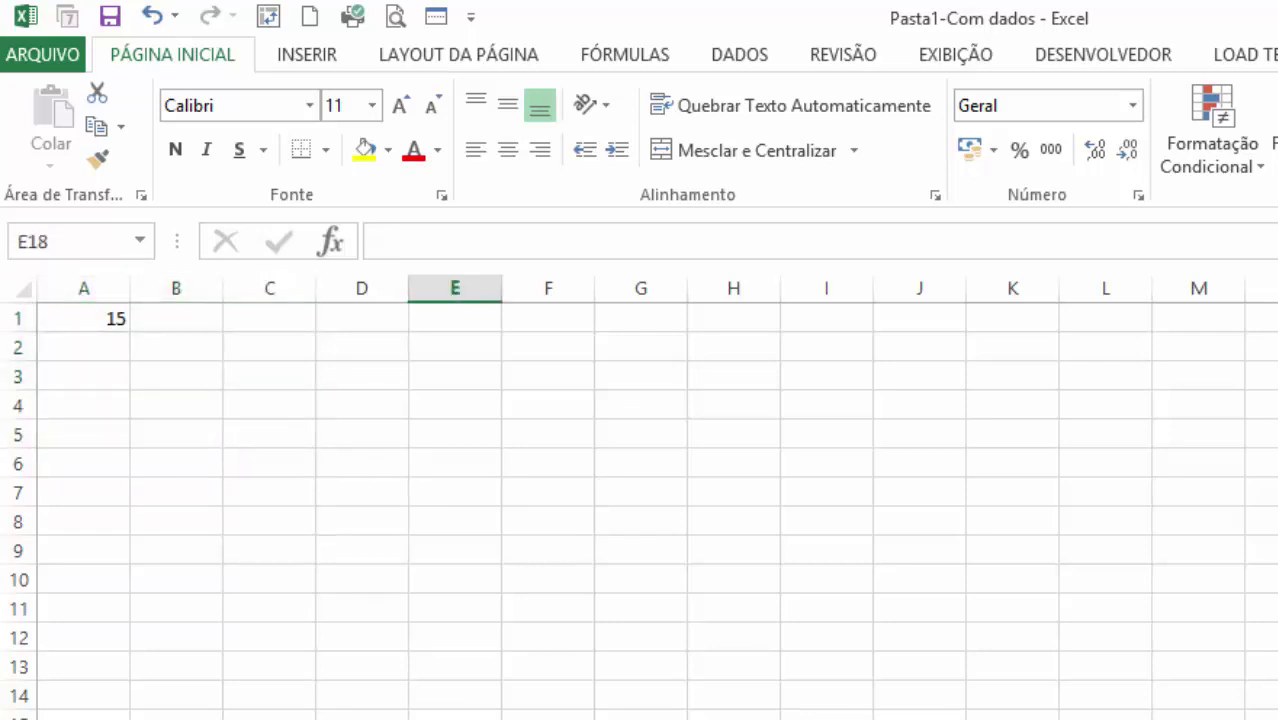
- From cell C10 of the other sheet, jump straight to the named range Dados
left_click(243, 588)
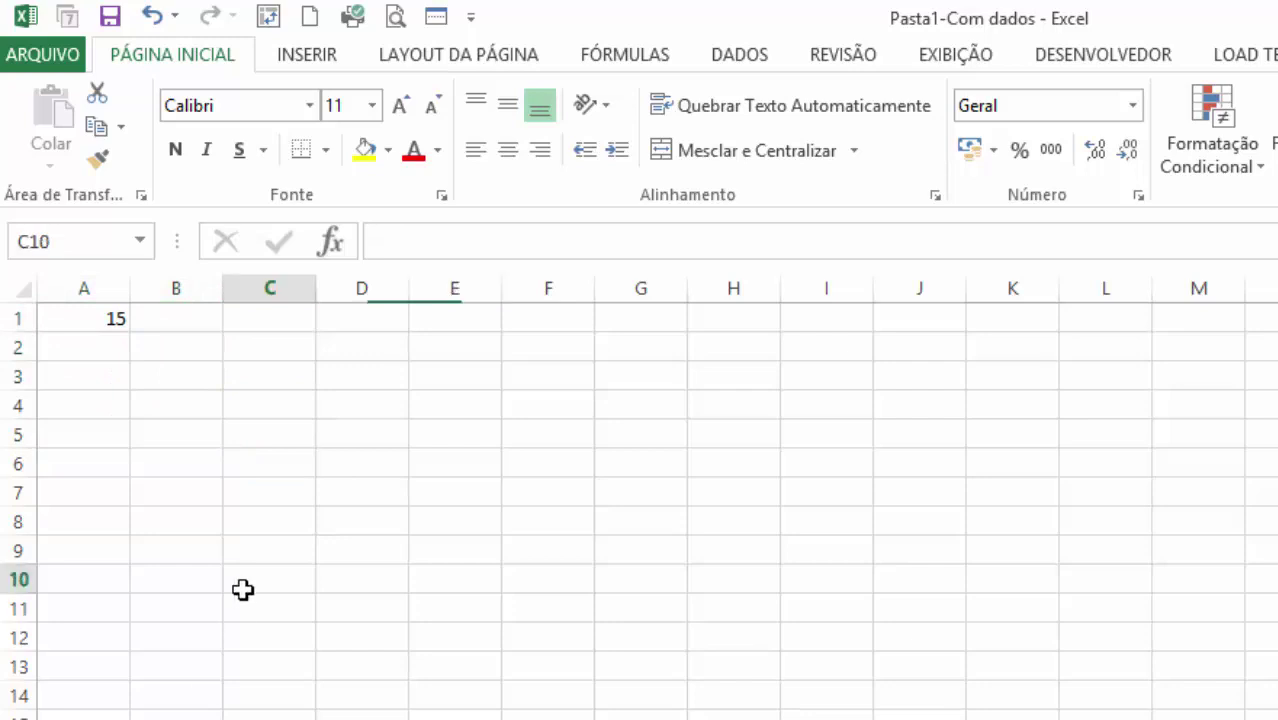
left_click(140, 242)
left_click(108, 277)
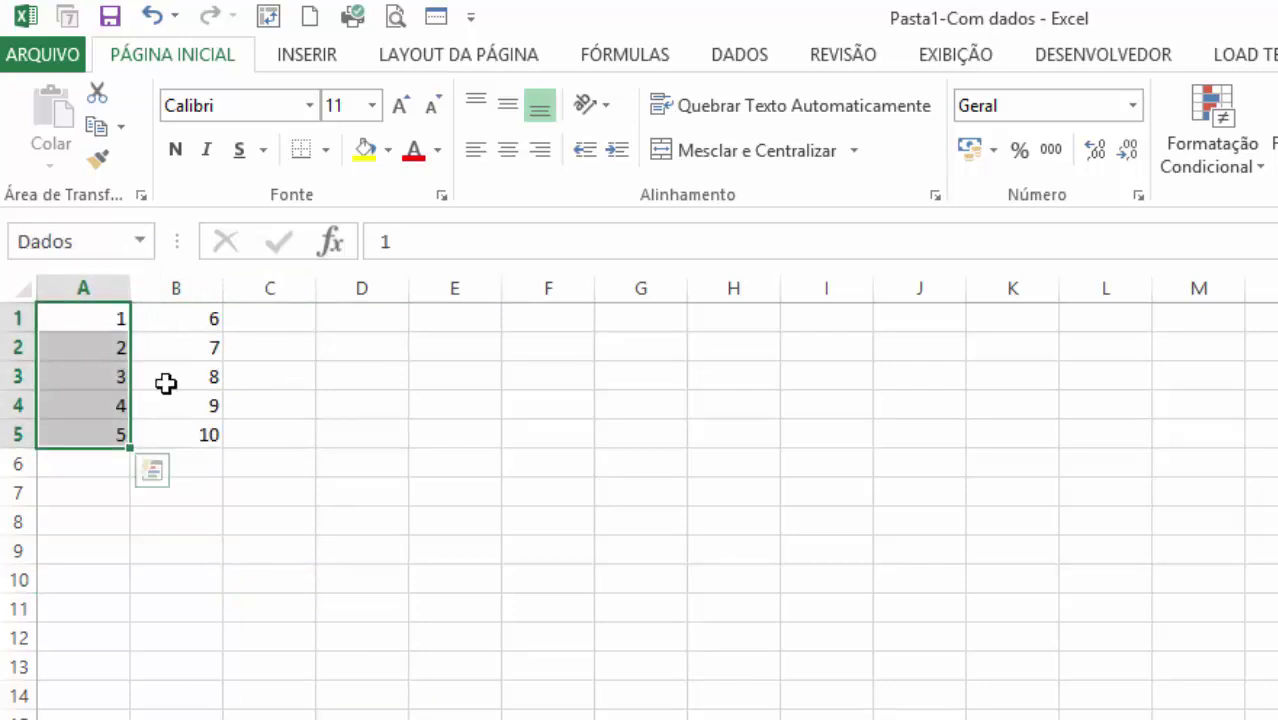
- Sum both named ranges in cell F5 with the formula =soma(dados;faixa2)
left_click(552, 436)
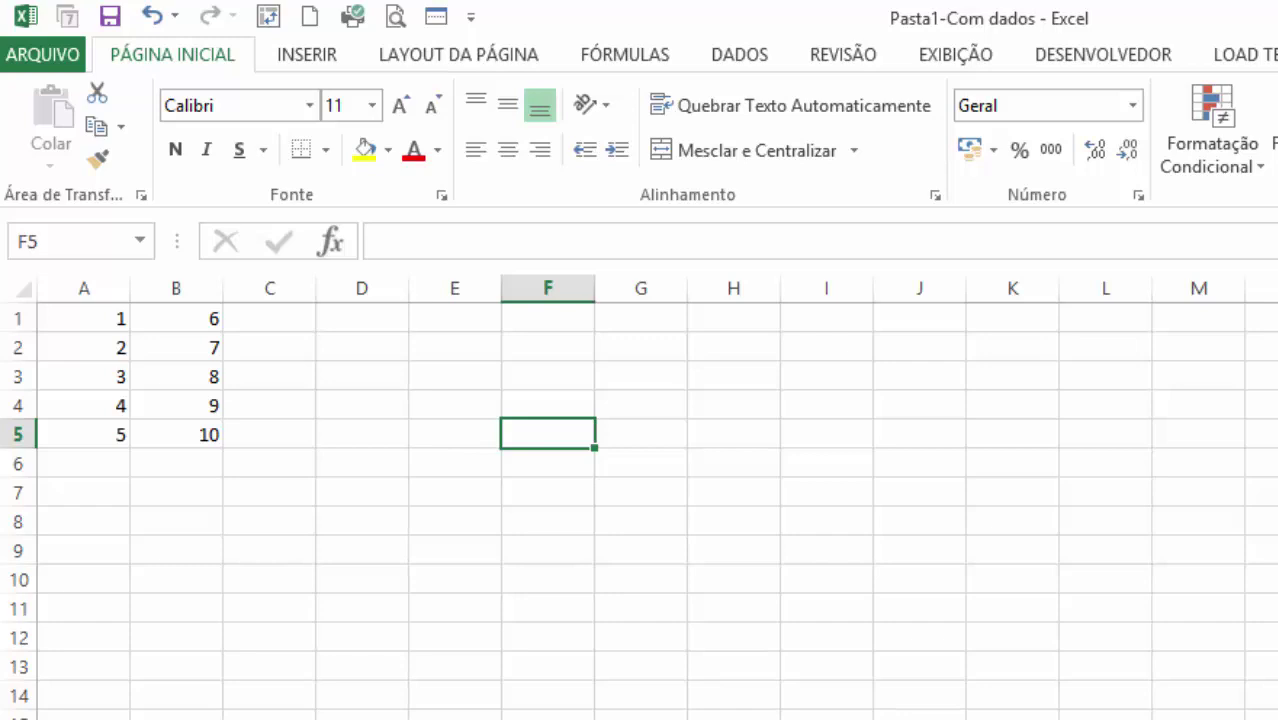
type("=soma")
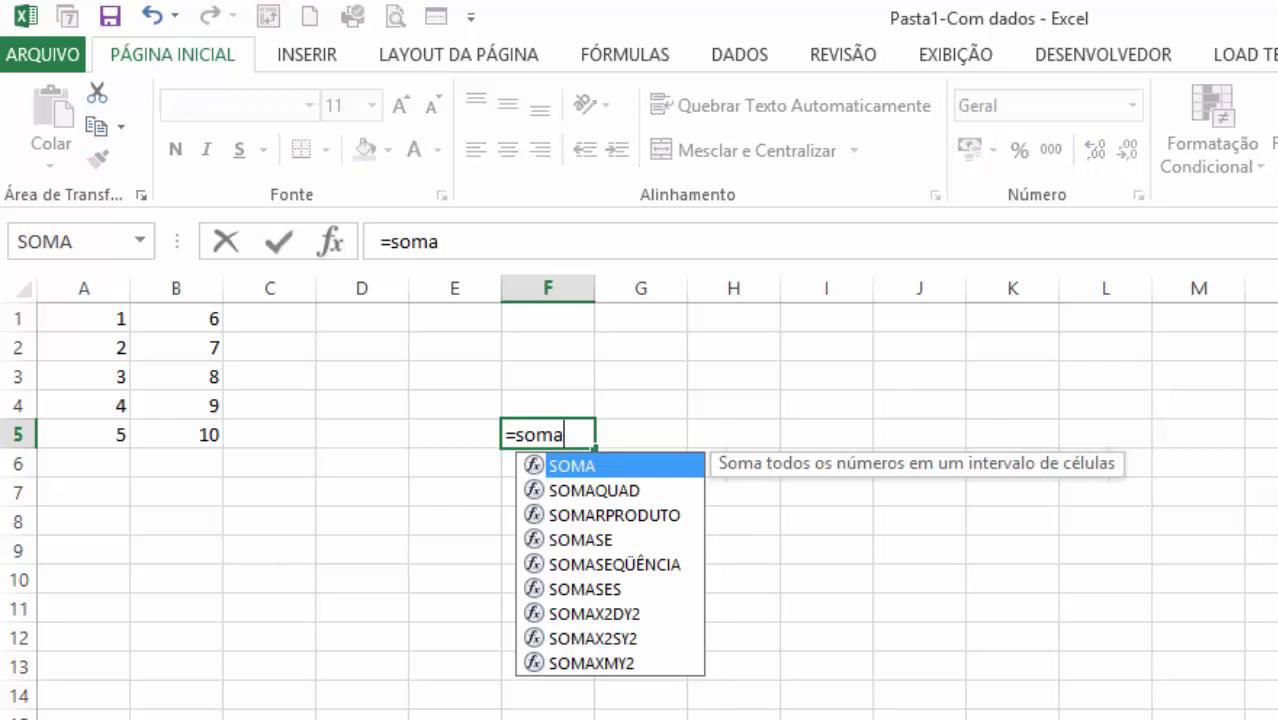
type("(")
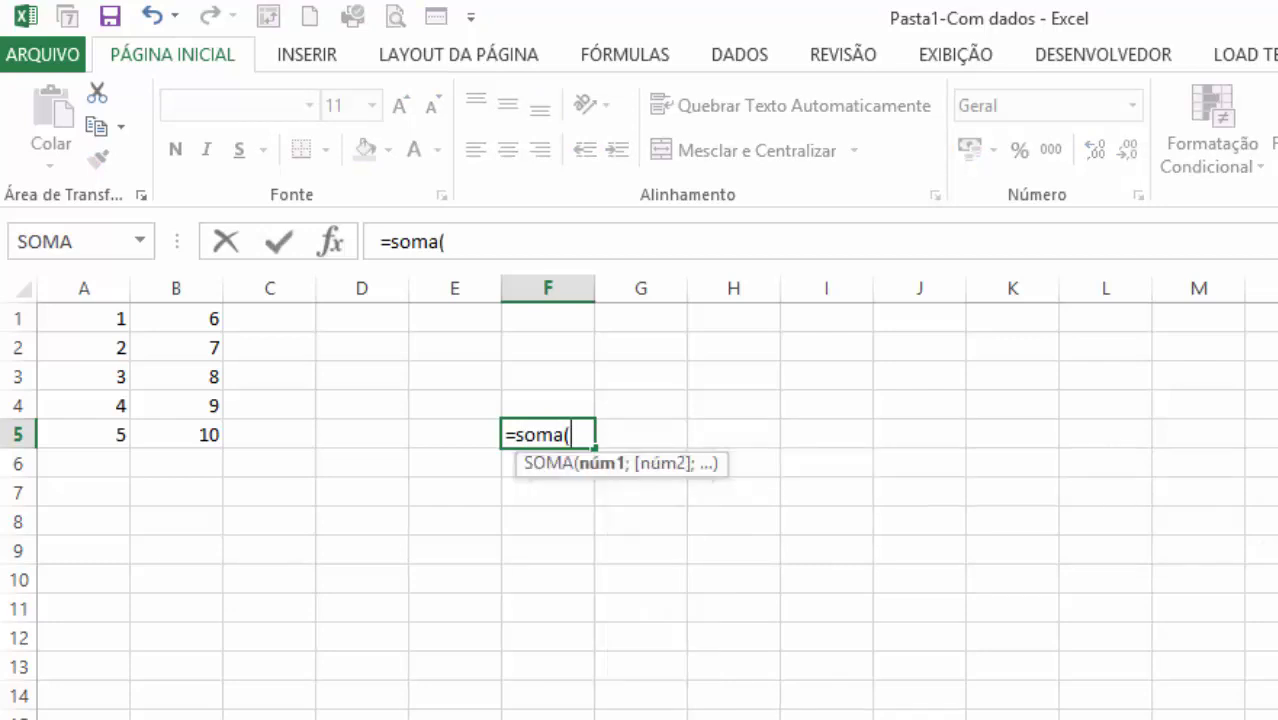
type("dados")
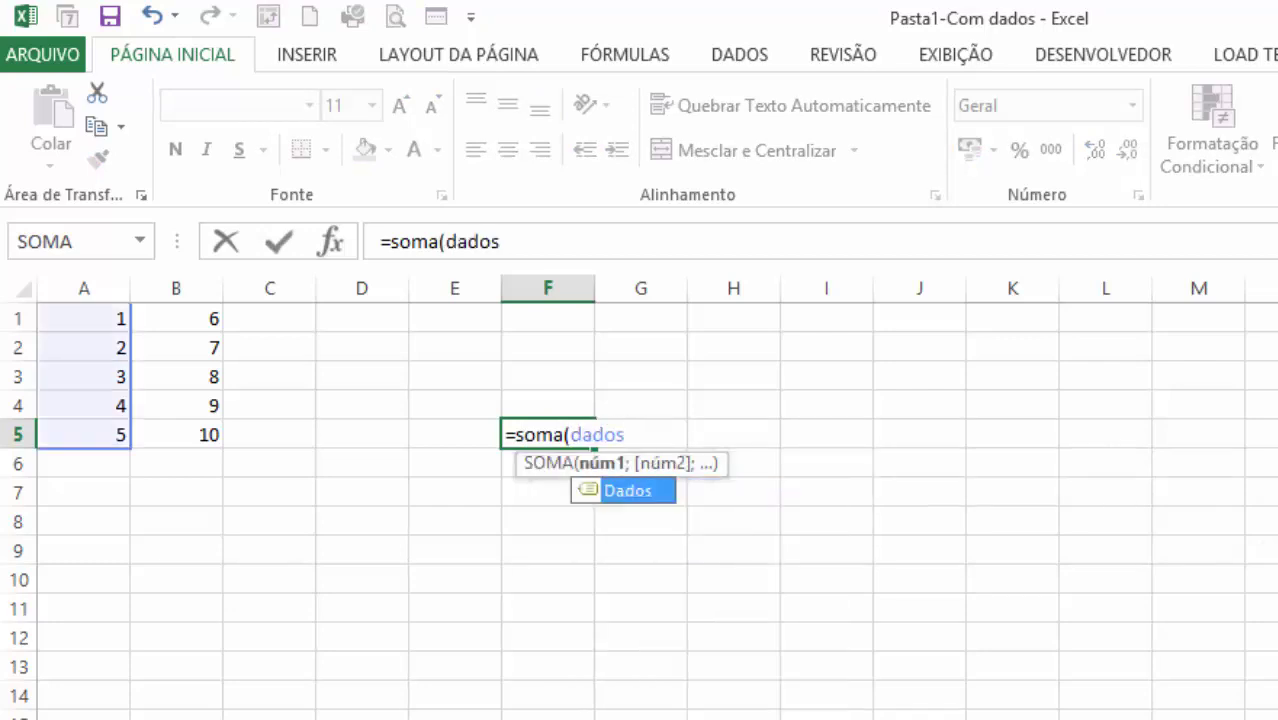
type(";")
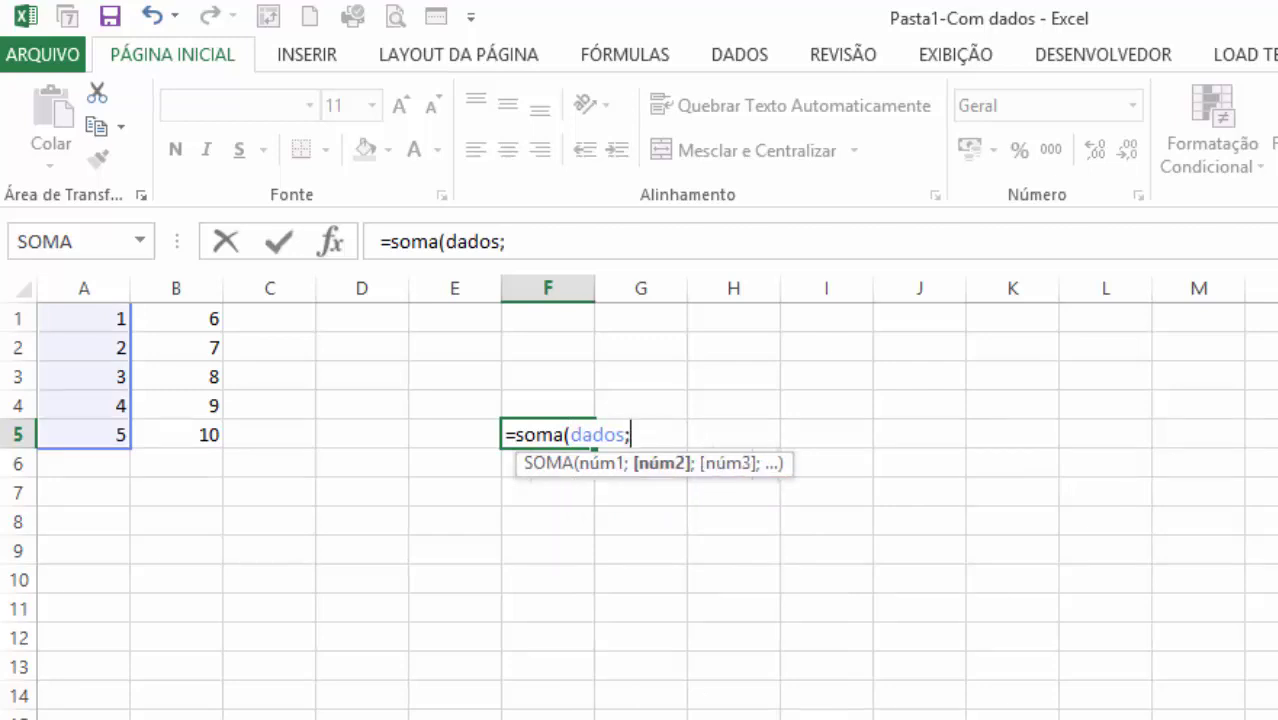
type("faixa2")
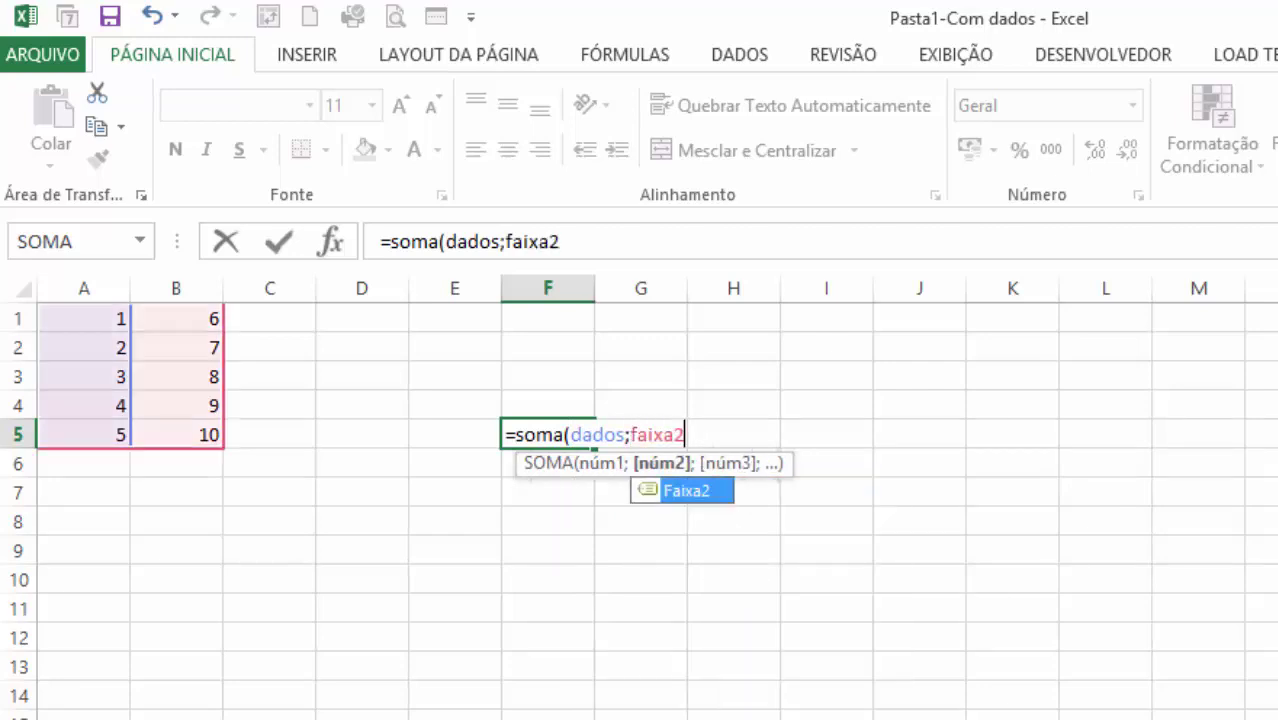
key("Escape")
type(")")
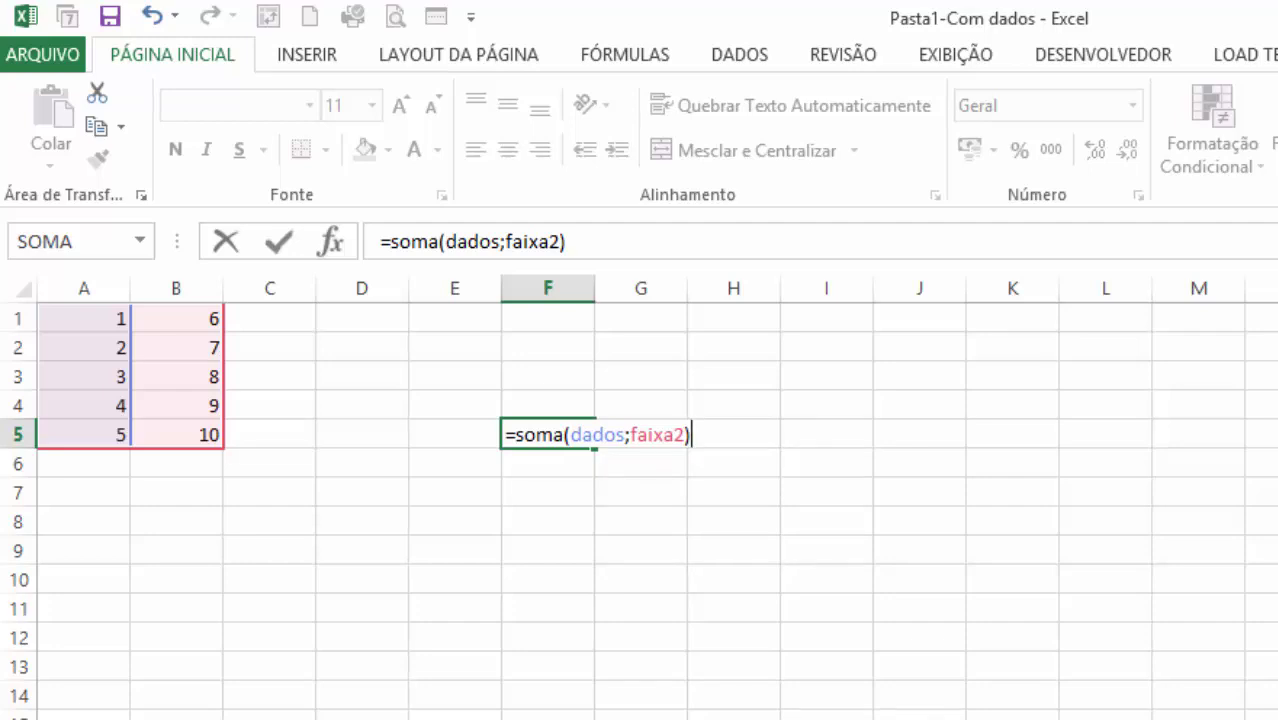
key("Return")
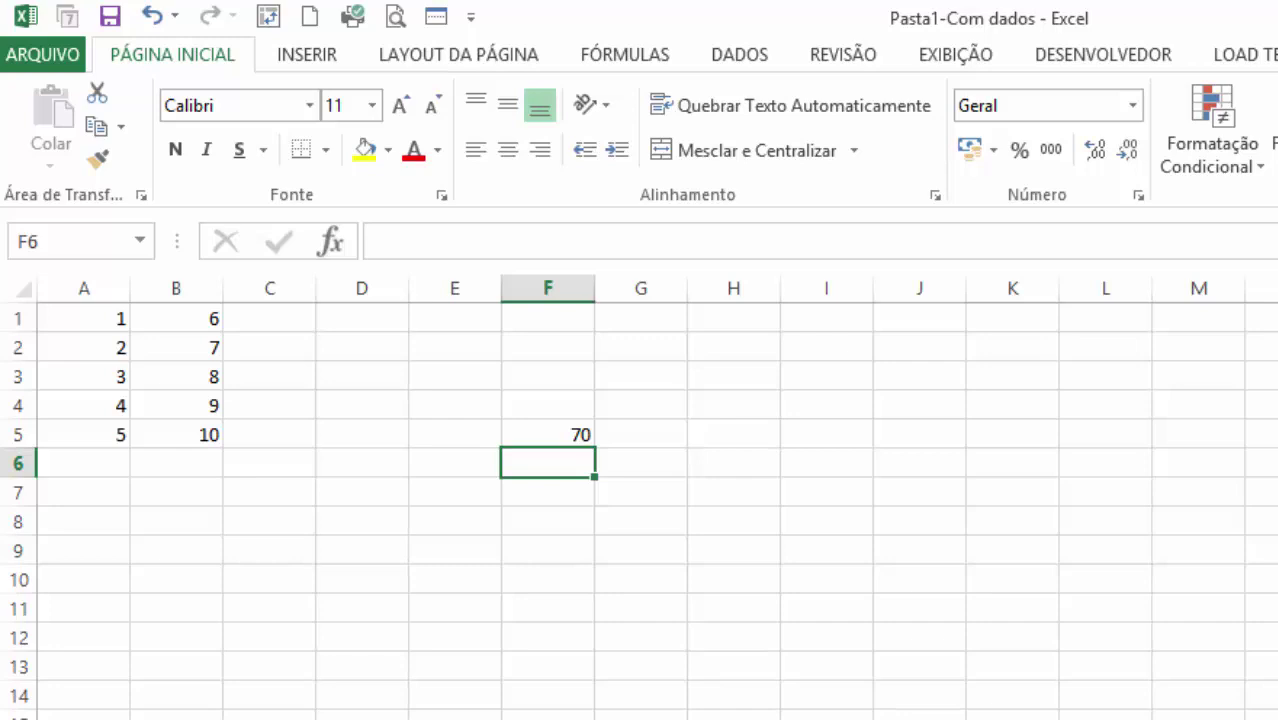
- Count the filled cells of Faixa2 in cell F6 with the formula =cont.valores(faixa2)
type("=cont.")
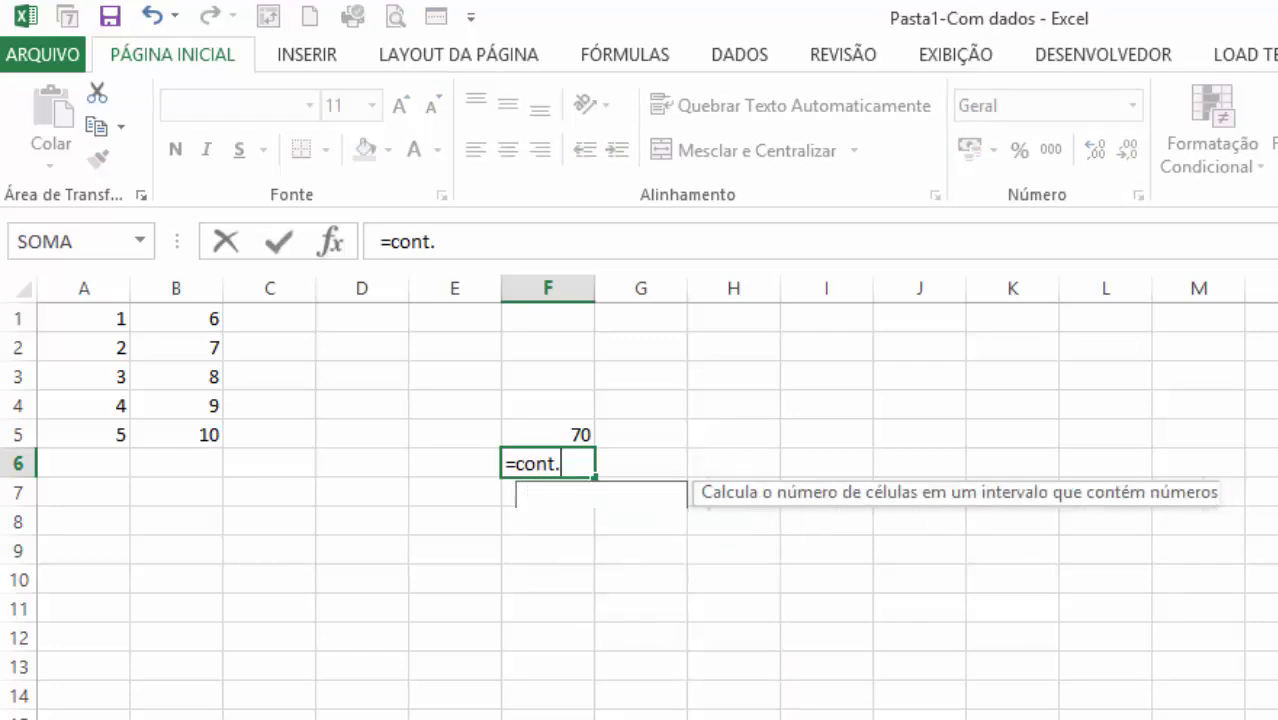
type("valores(fa")
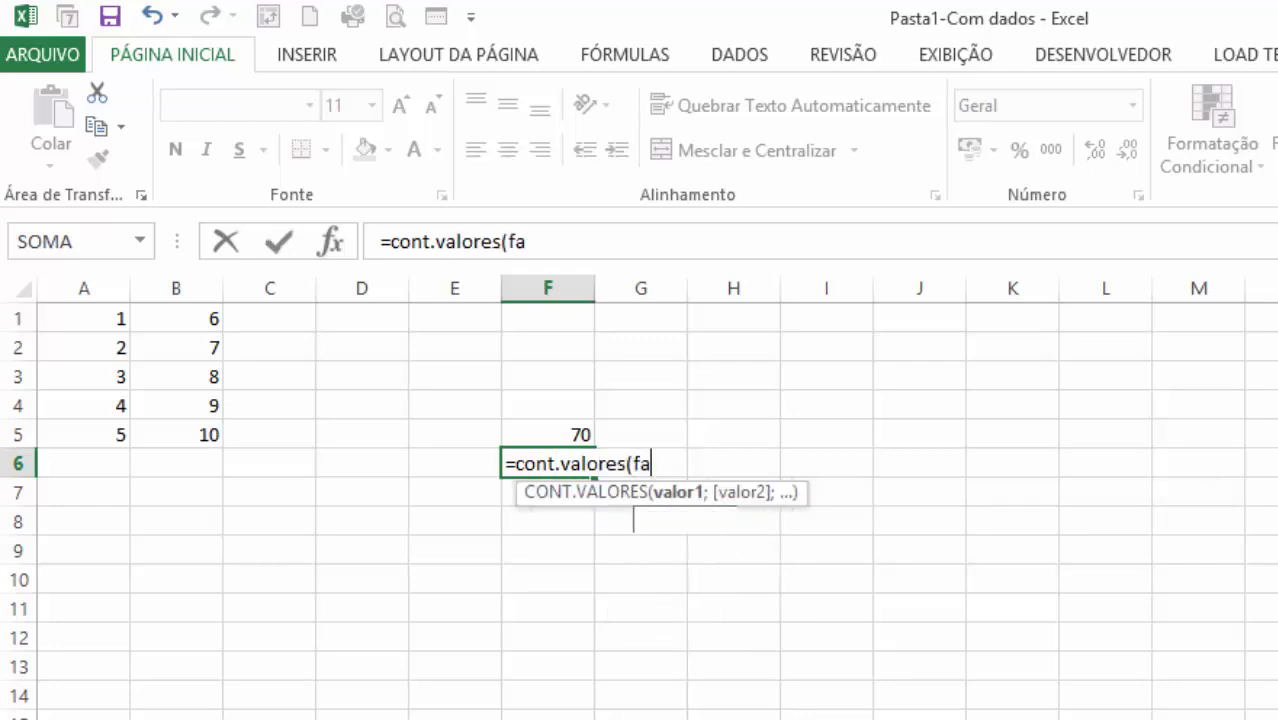
type("ixa2)")
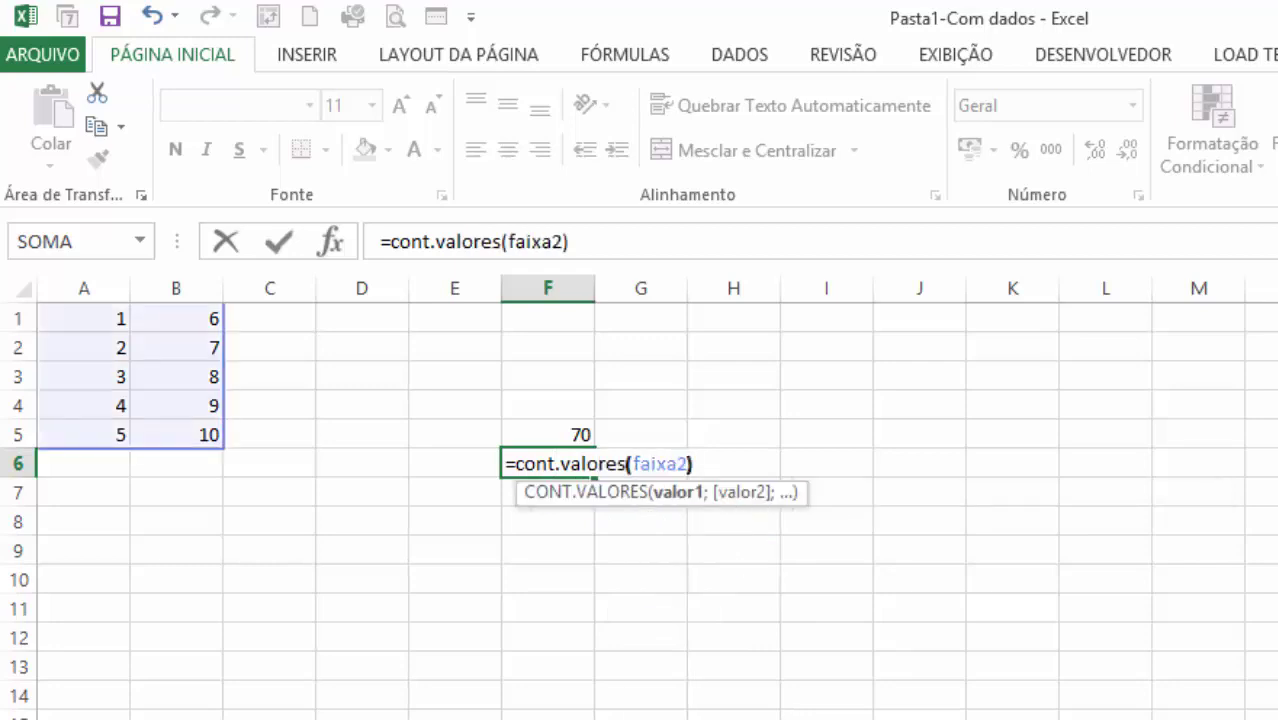
key("Return")
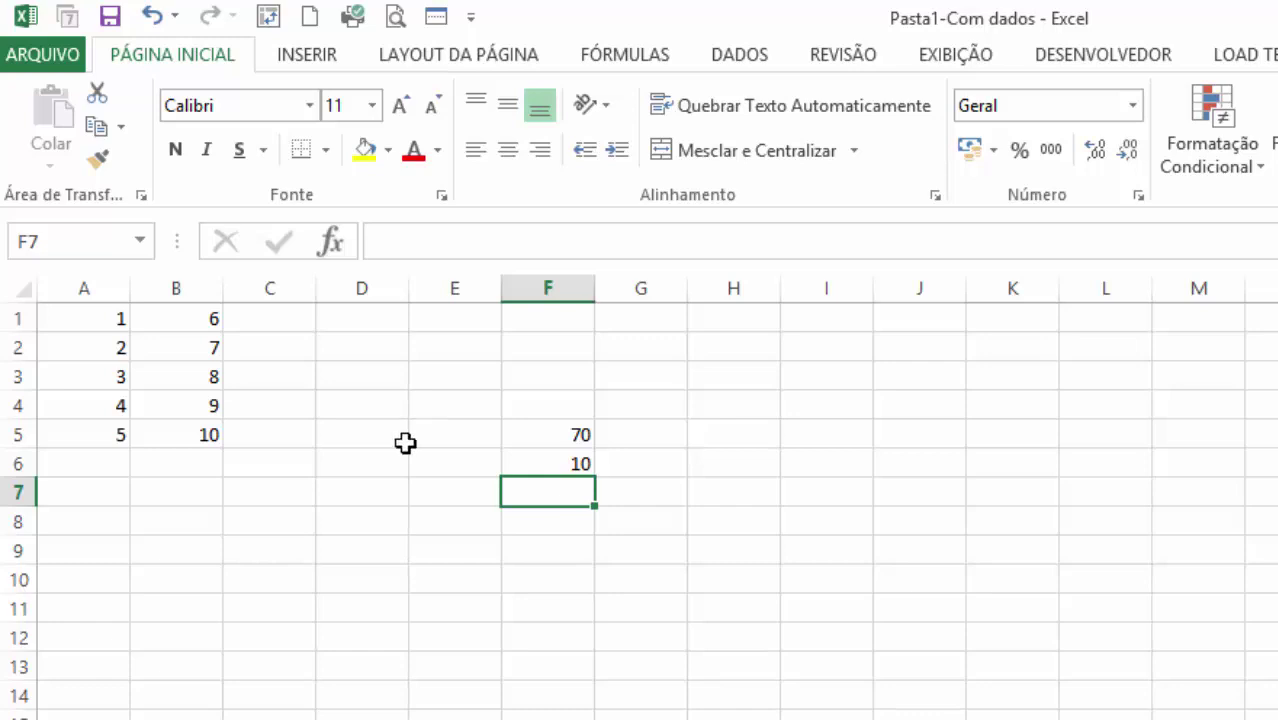
- Clear the sum formula from cell A1 on the other sheet
left_click(734, 492)
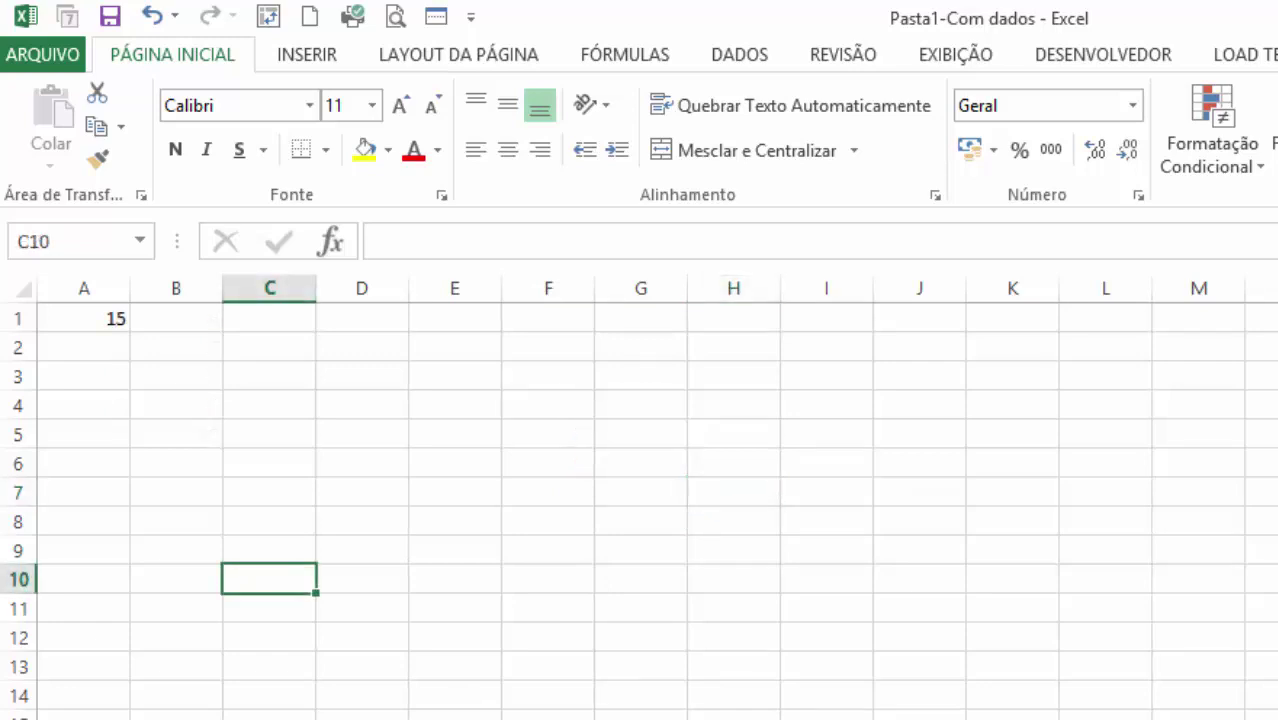
left_click(470, 703)
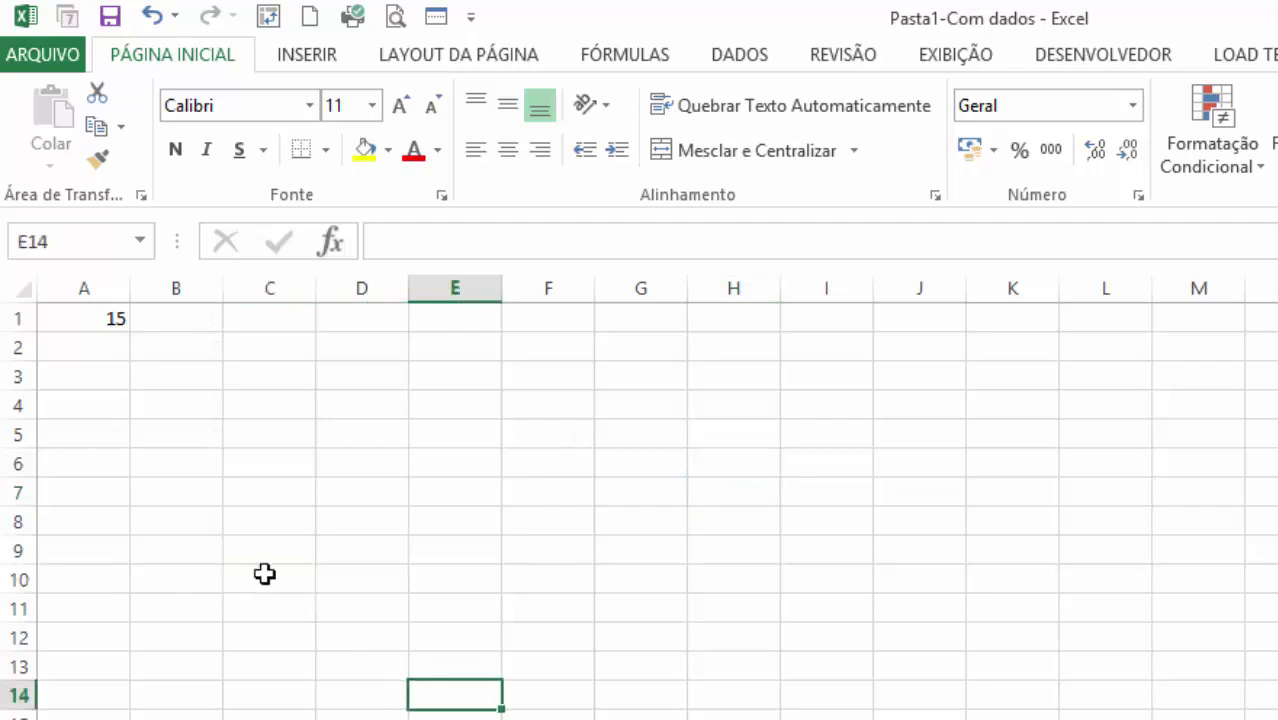
left_click(117, 322)
key("Delete")
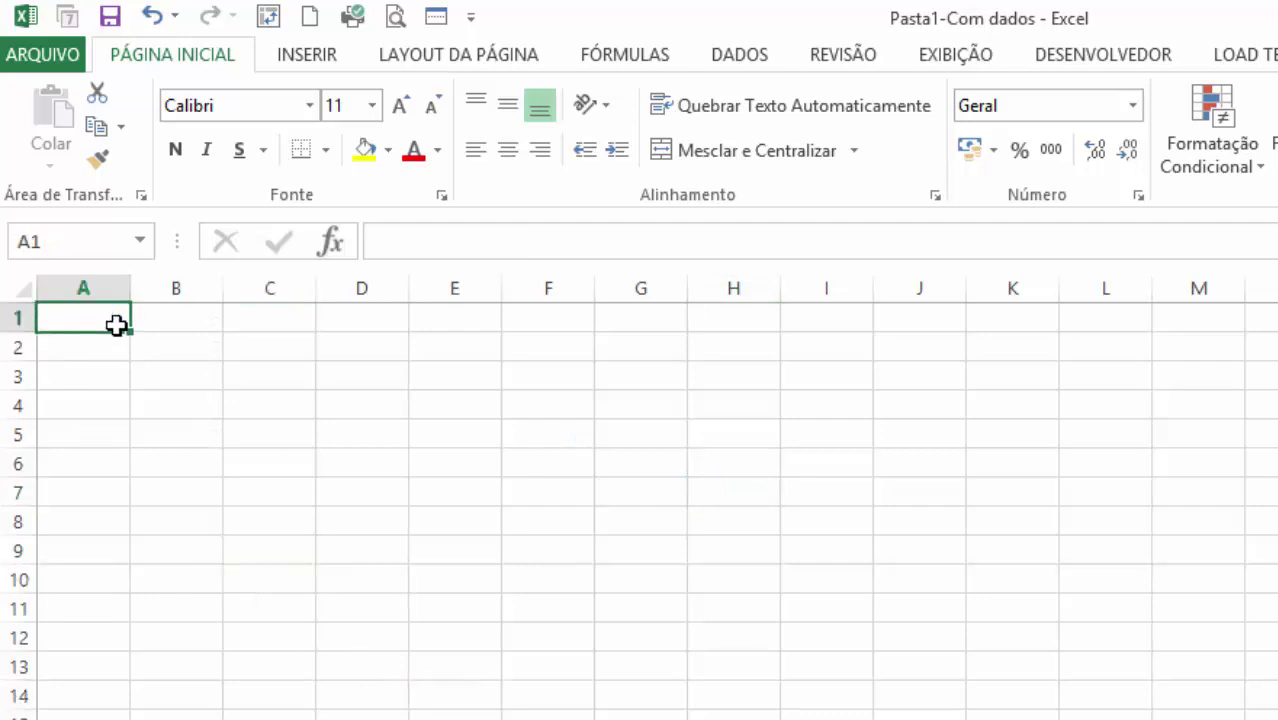
key("Return")
- Fill every cell of the range A1:D14 with the number 1 in a single entry
left_click(117, 325)
key("shift+Down")
key("shift+Down")
key("shift+Down")
key("shift+Down")
key("shift+Down")
key("shift+Down")
key("shift+Down")
key("shift+Down")
key("shift+Down")
key("shift+Down")
key("shift+Down")
key("shift+Down")
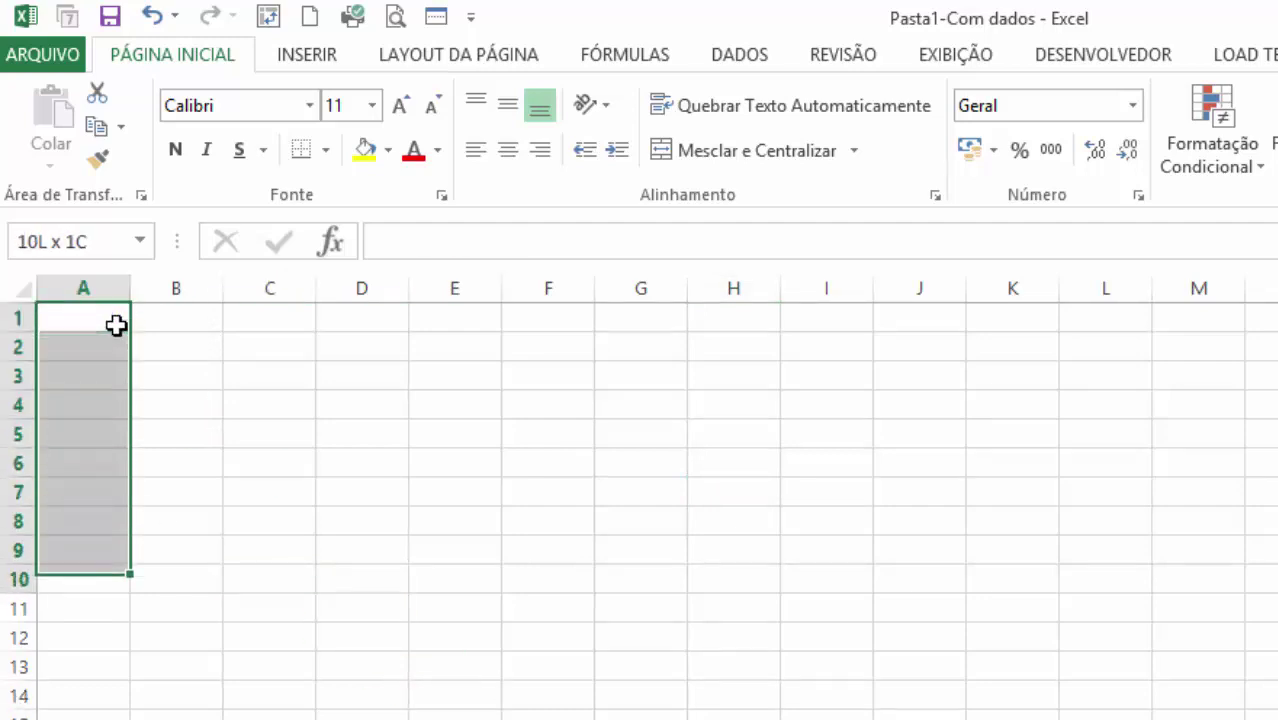
key("shift+Down")
key("shift+Right")
key("shift+Right")
key("shift+Right")
key("shift+Right")
key("shift+Right")
key("shift+Left")
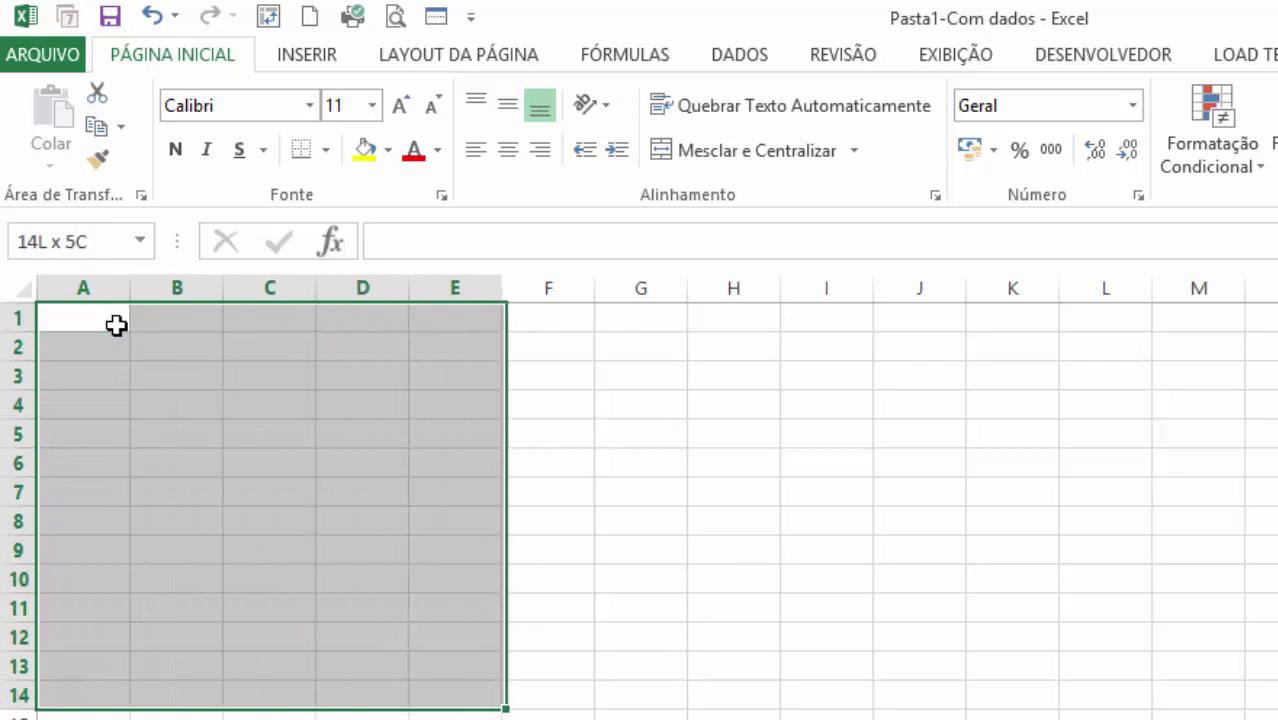
key("shift+Left")
type("1")
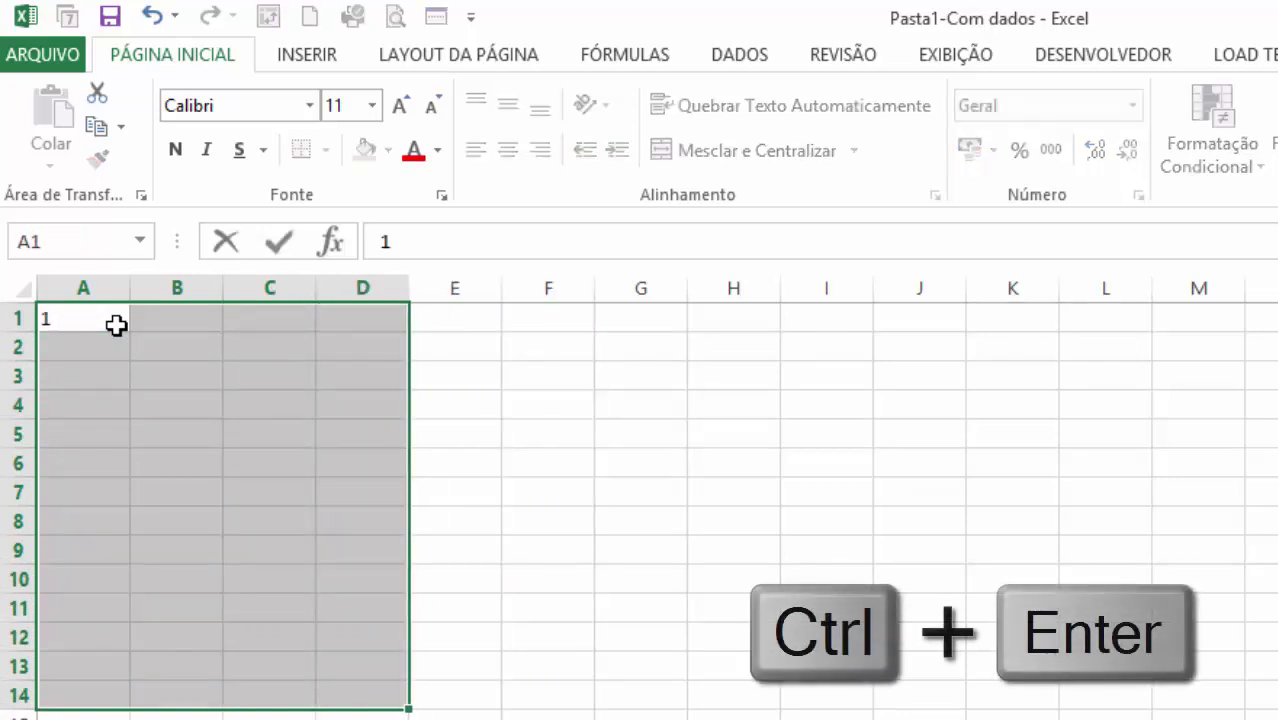
key("ctrl+Return")
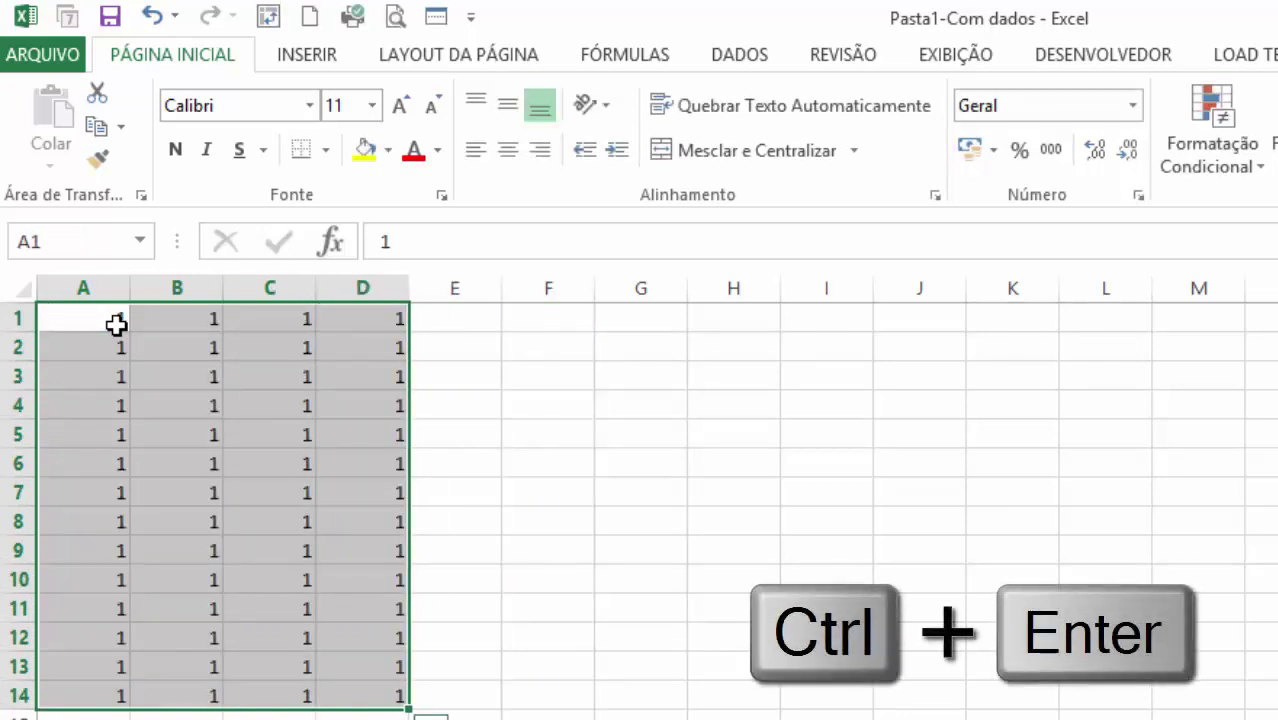
- Reselect the range A1:D14 and re-enter the value of A1 across all its cells at once
left_click(228, 468)
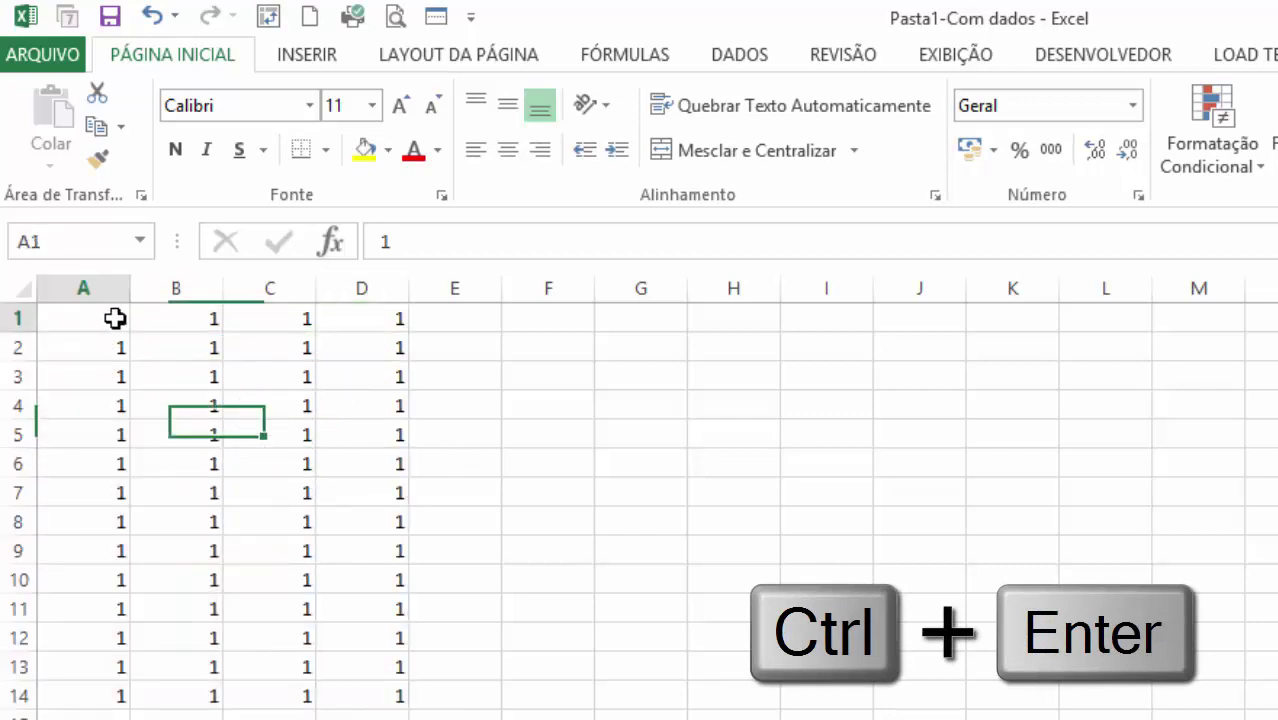
left_click_drag(115, 318, 400, 693)
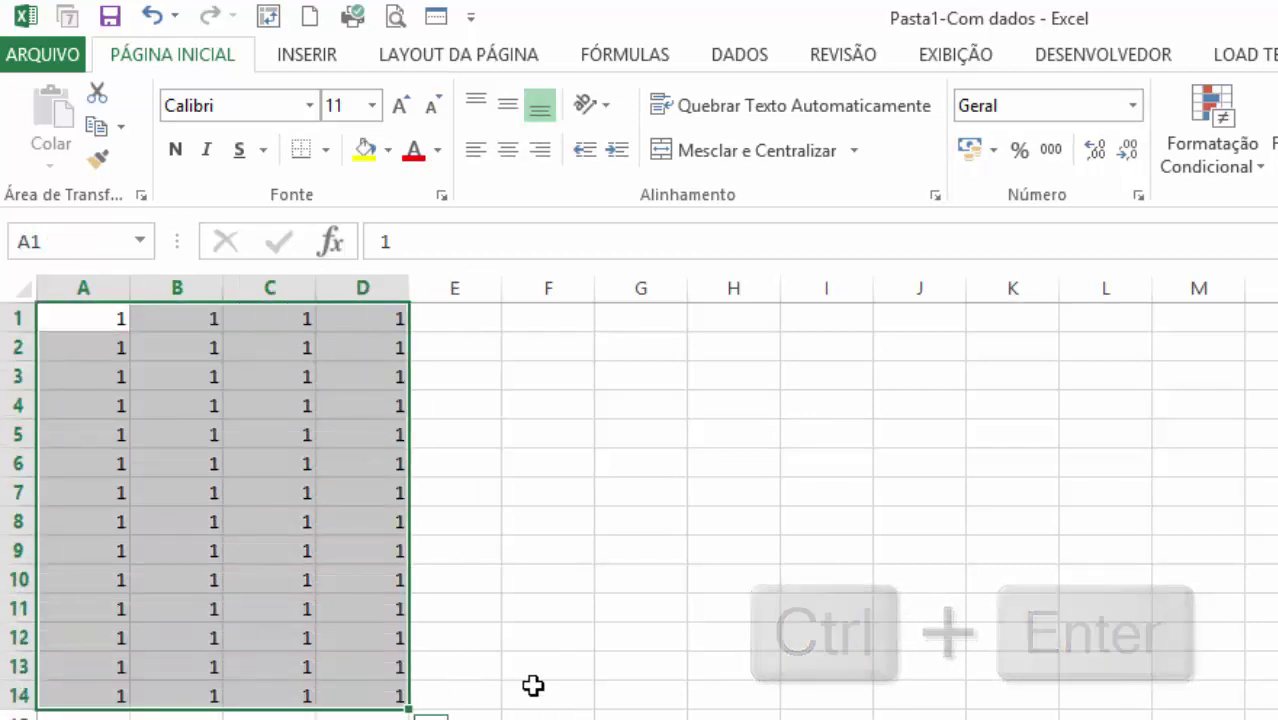
key("F2")
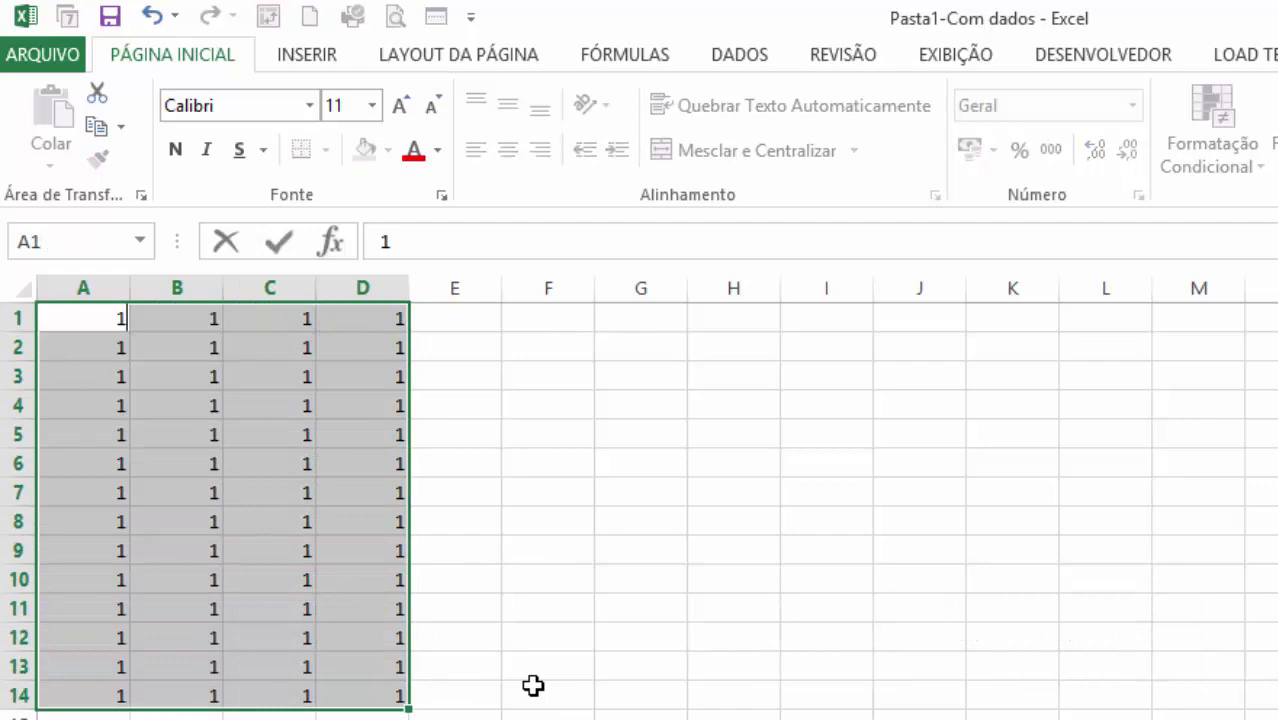
key("ctrl+Return")
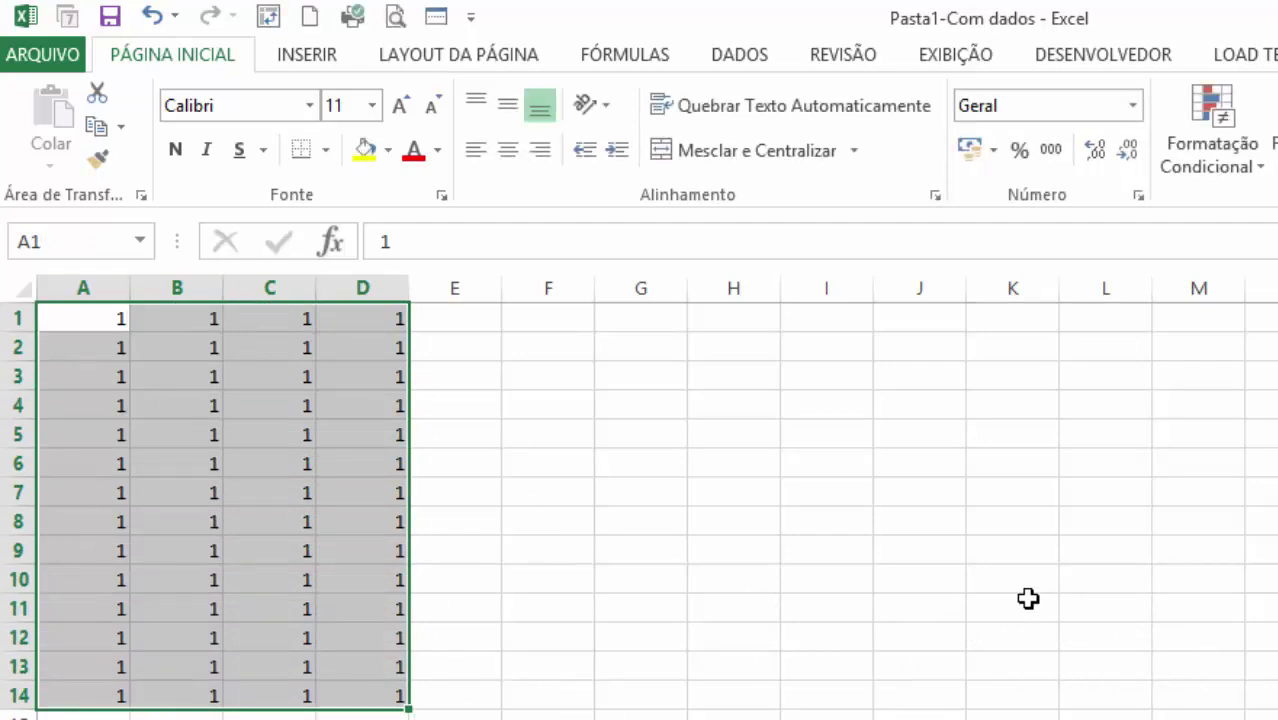
- Fill every cell of the range G1:K14 with the number 2 in a single entry
left_click_drag(627, 324, 1050, 696)
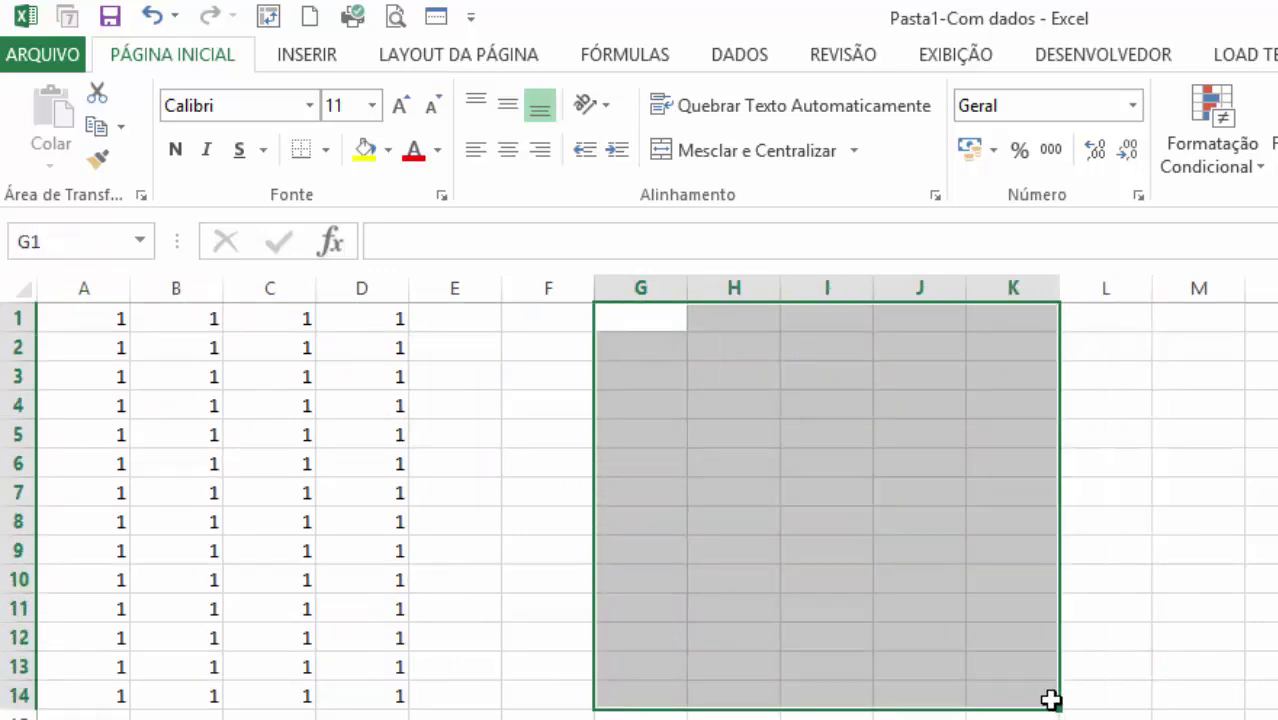
type("2")
key("ctrl+Return")
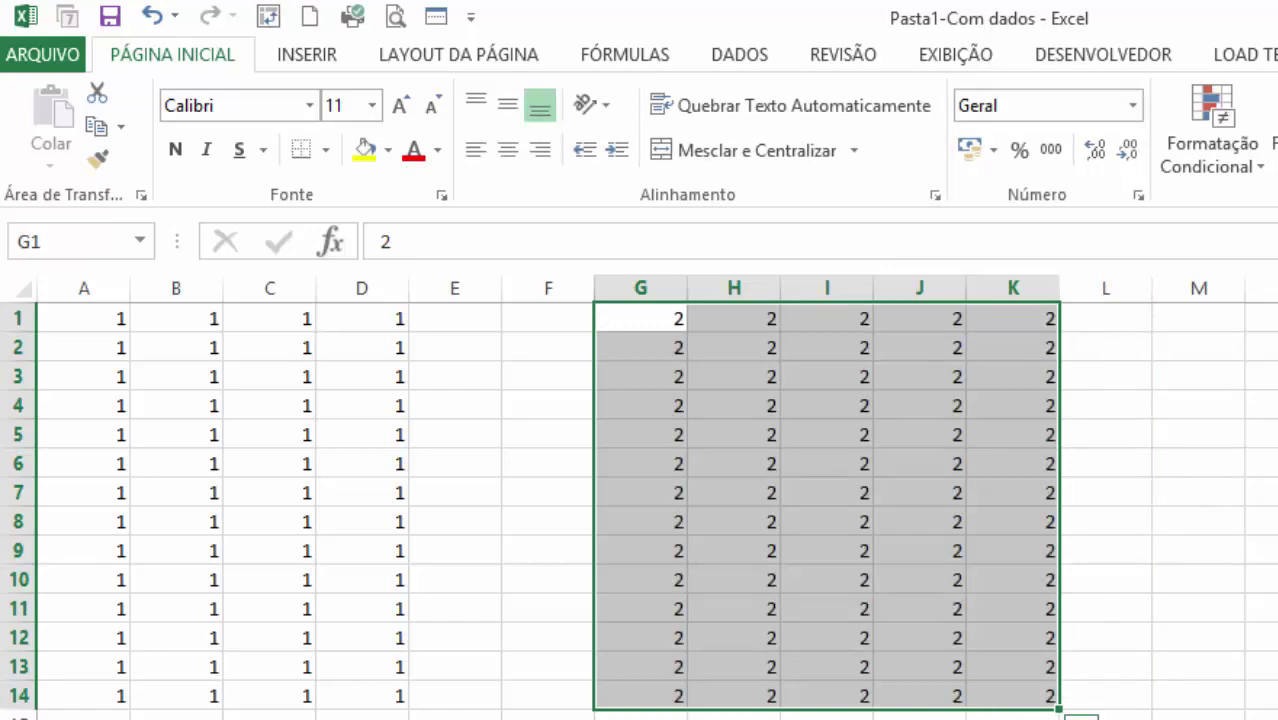
left_click(330, 458)
left_click(832, 530)
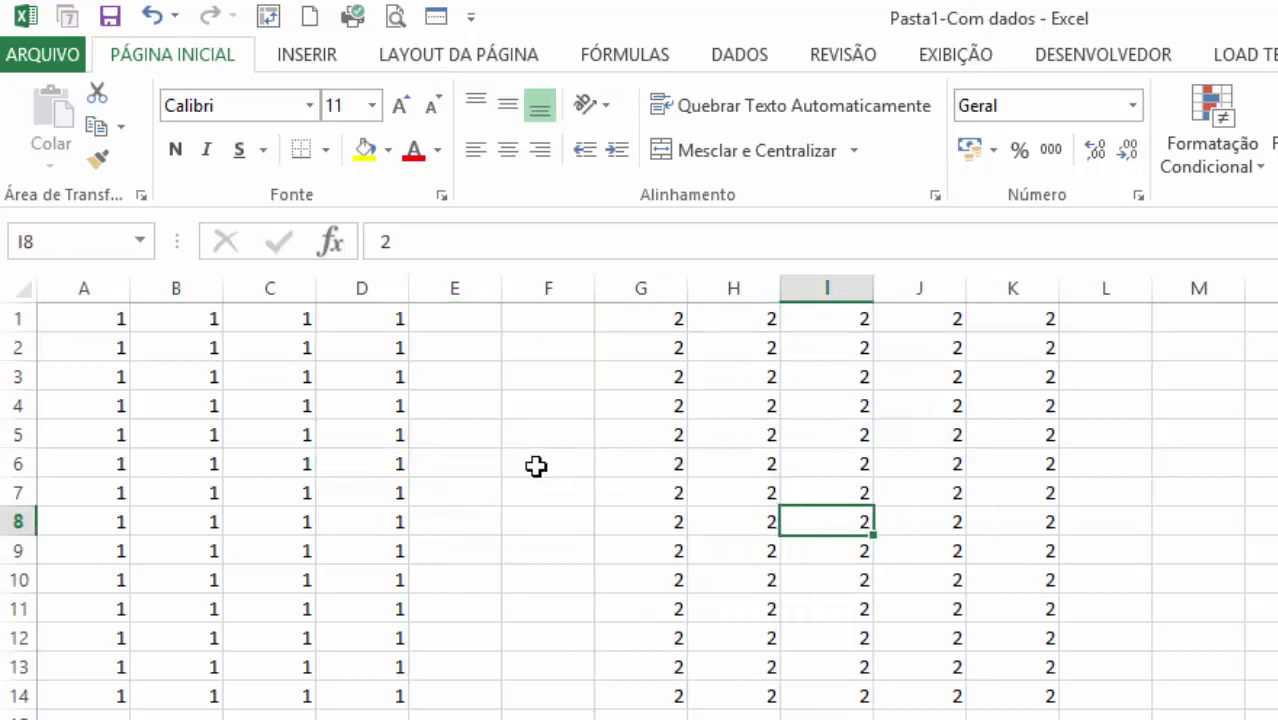
left_click(345, 500)
left_click(679, 460)
left_click(354, 373)
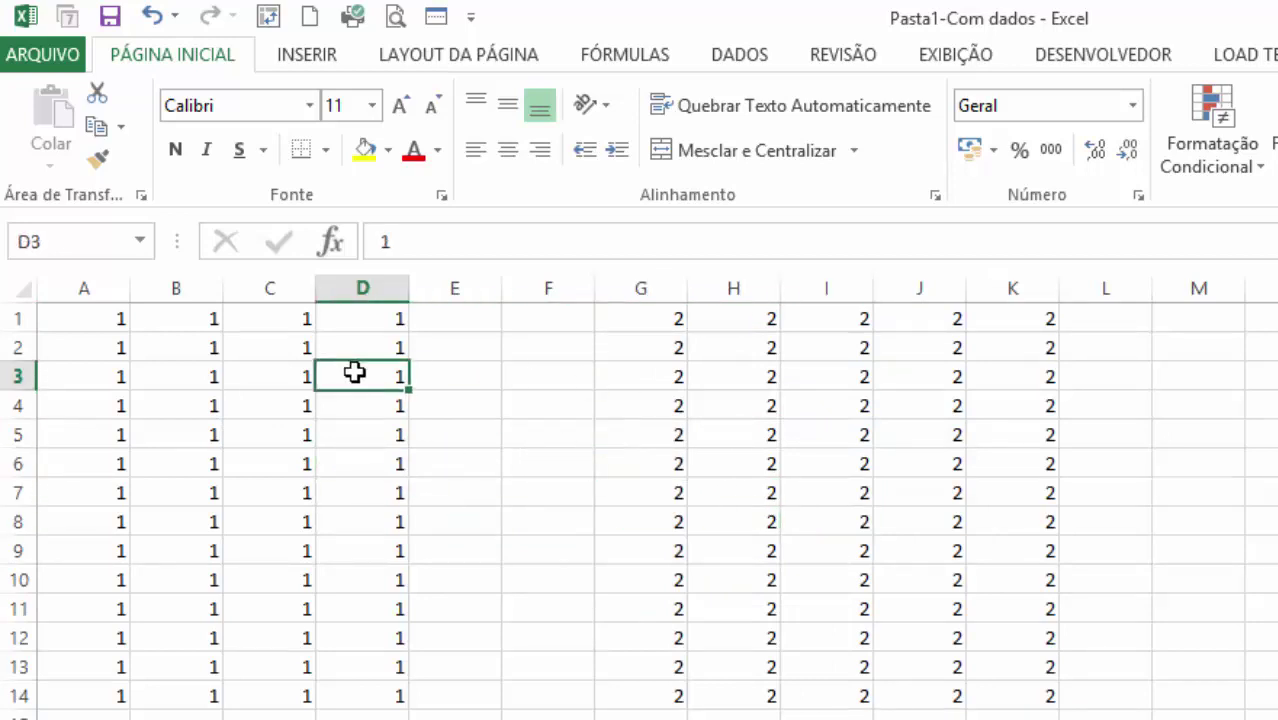
left_click(672, 352)
left_click(328, 355)
left_click(680, 352)
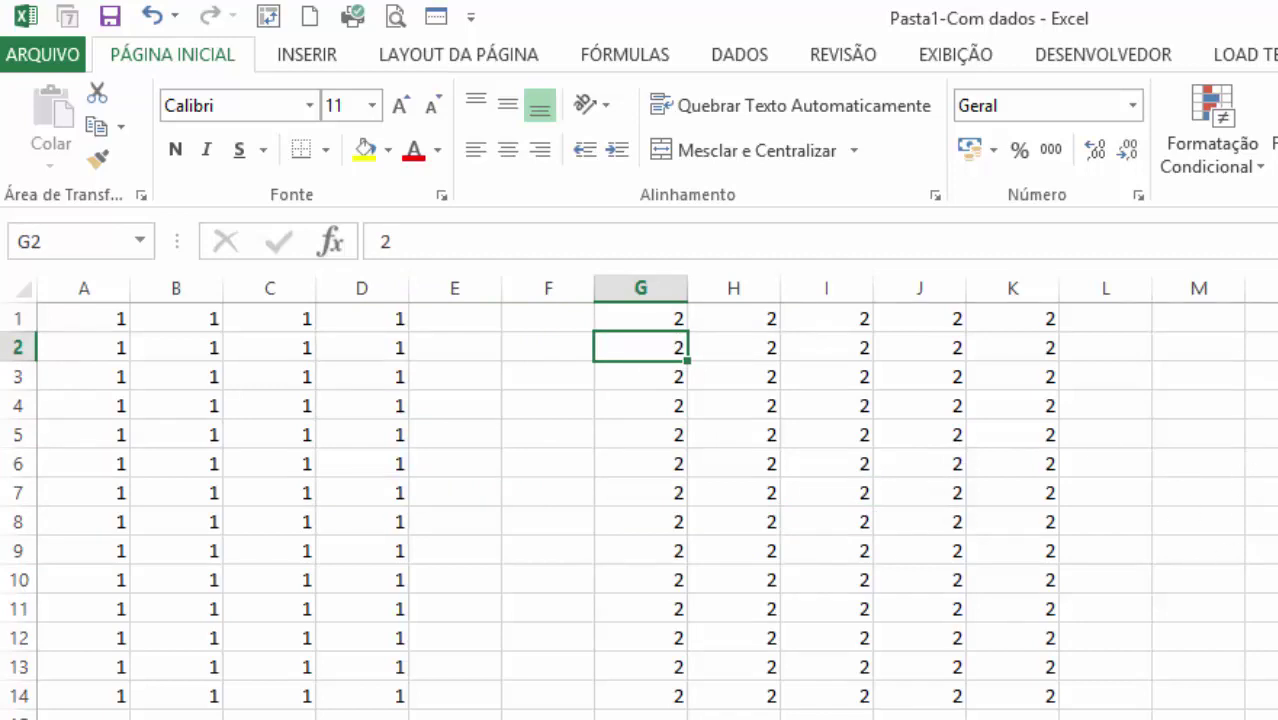
- Select two separate empty blocks at the same time, M2:O8 and a second one from M11 across to column R
left_click_drag(1204, 354, 1256, 525)
left_click_drag(808, 422, 919, 464)
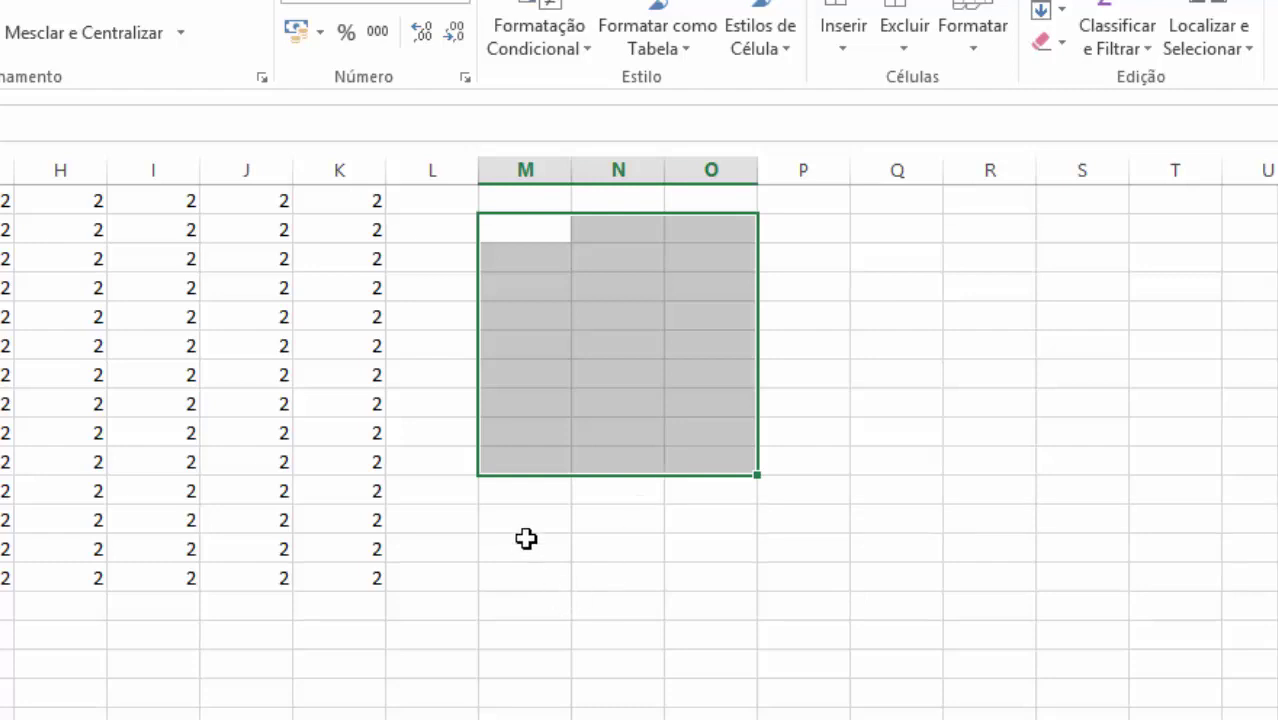
left_click_drag(528, 545, 766, 710)
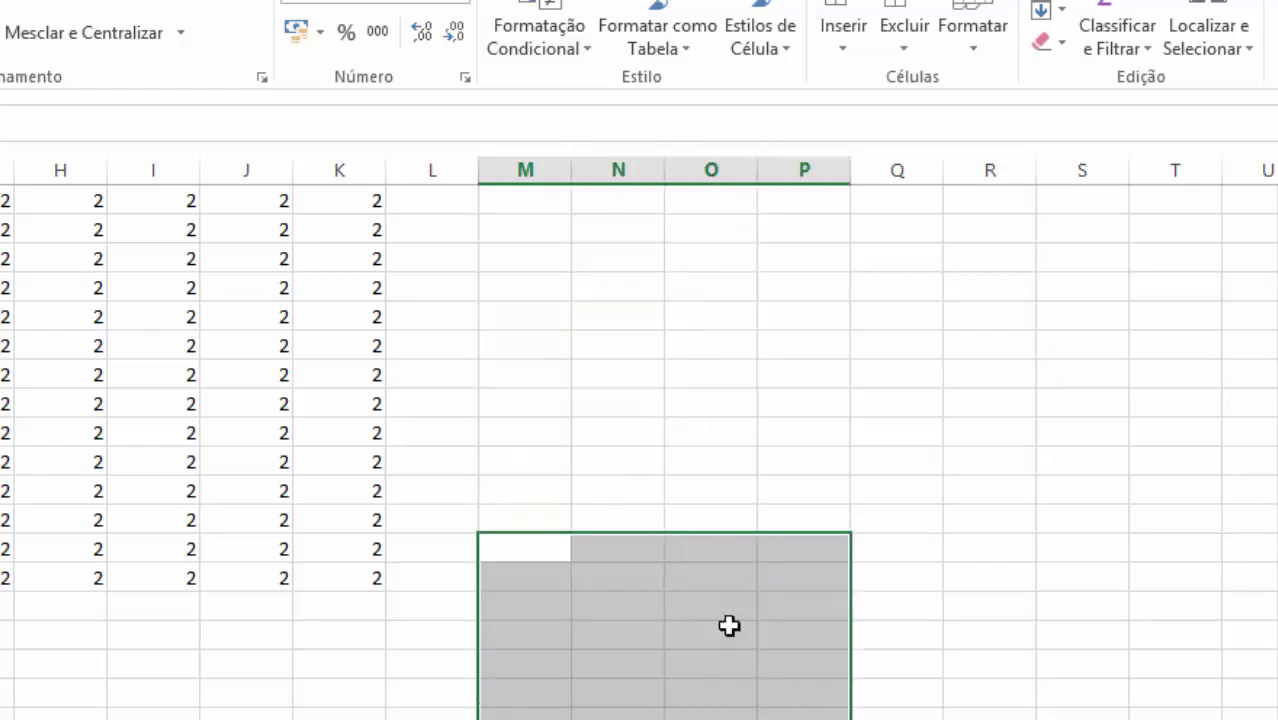
left_click(602, 305)
left_click_drag(508, 220, 730, 405)
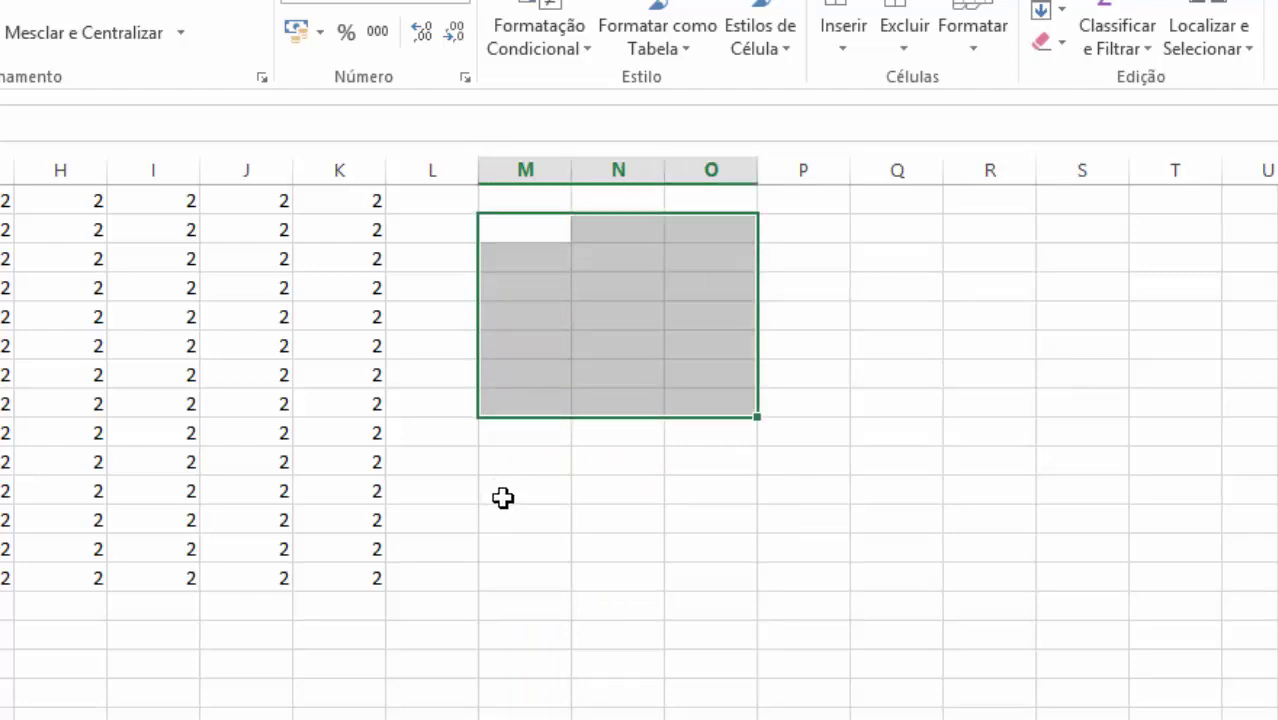
left_click_drag(512, 489, 1024, 709, "ctrl")
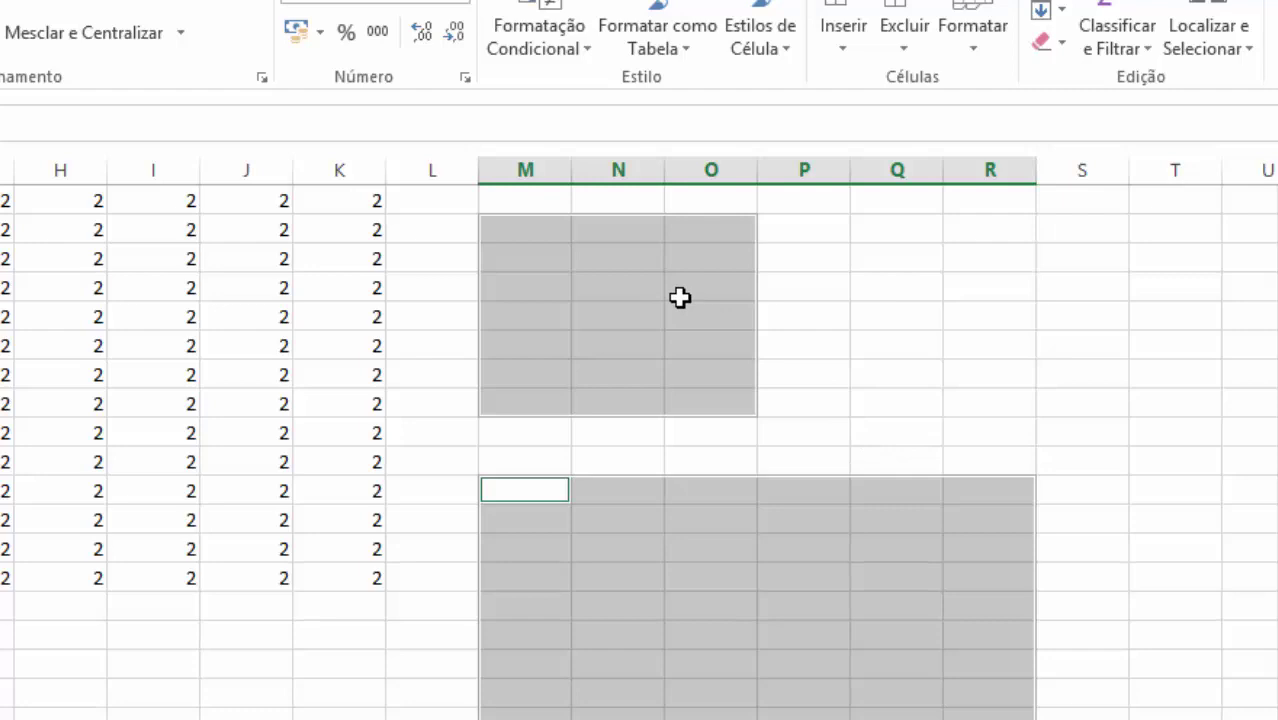
left_click(562, 345)
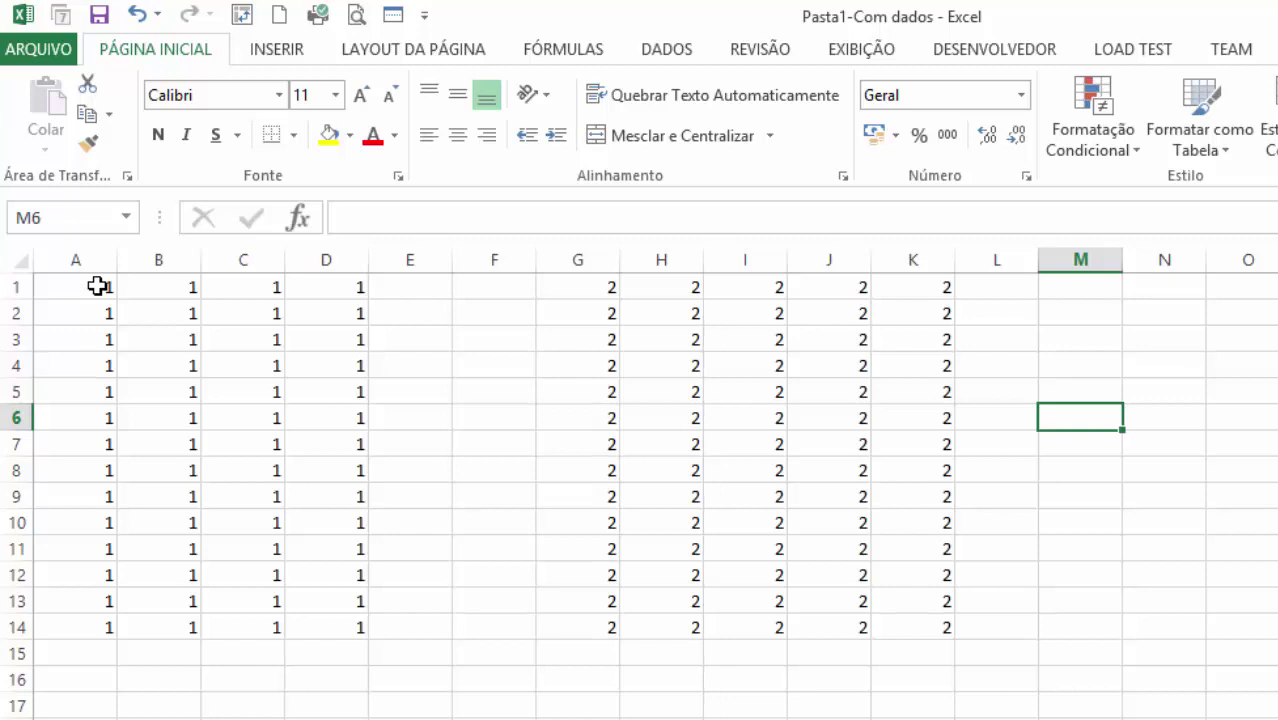
- Select the ranges A1:D14 and G1:K14 together and name the combined selection RegiaoDupla
left_click_drag(71, 284, 132, 350)
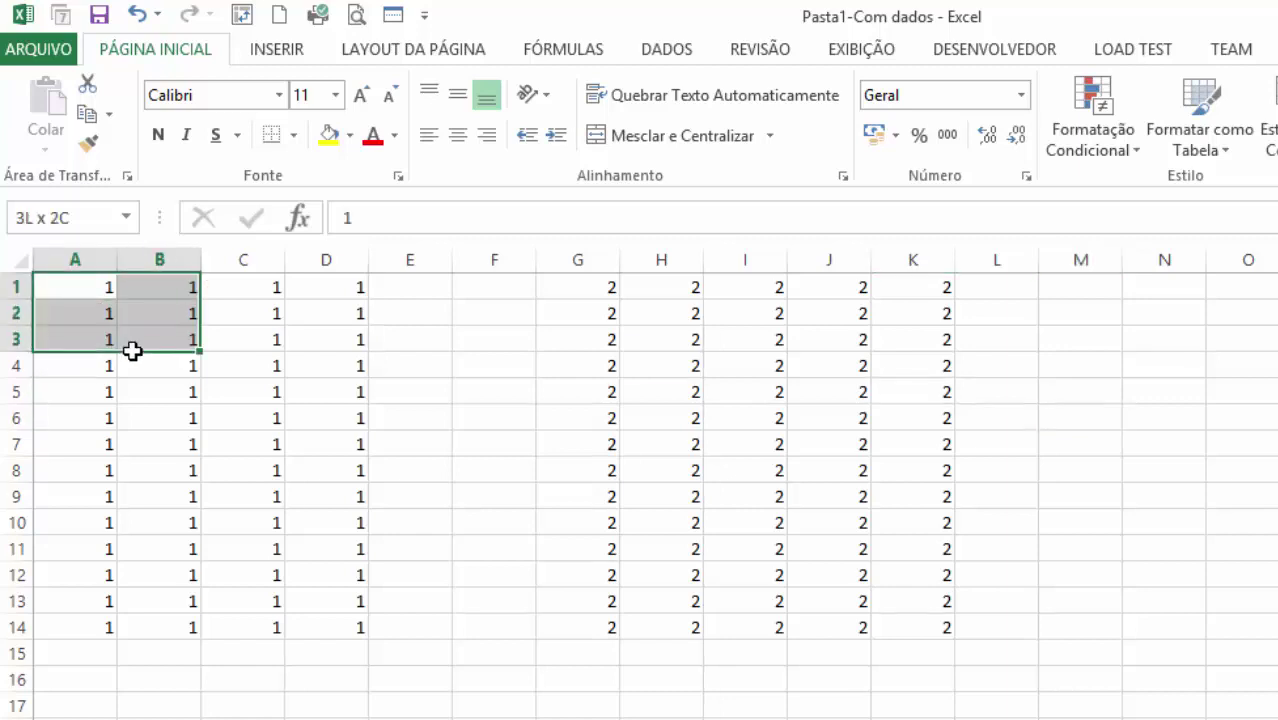
left_click(94, 292)
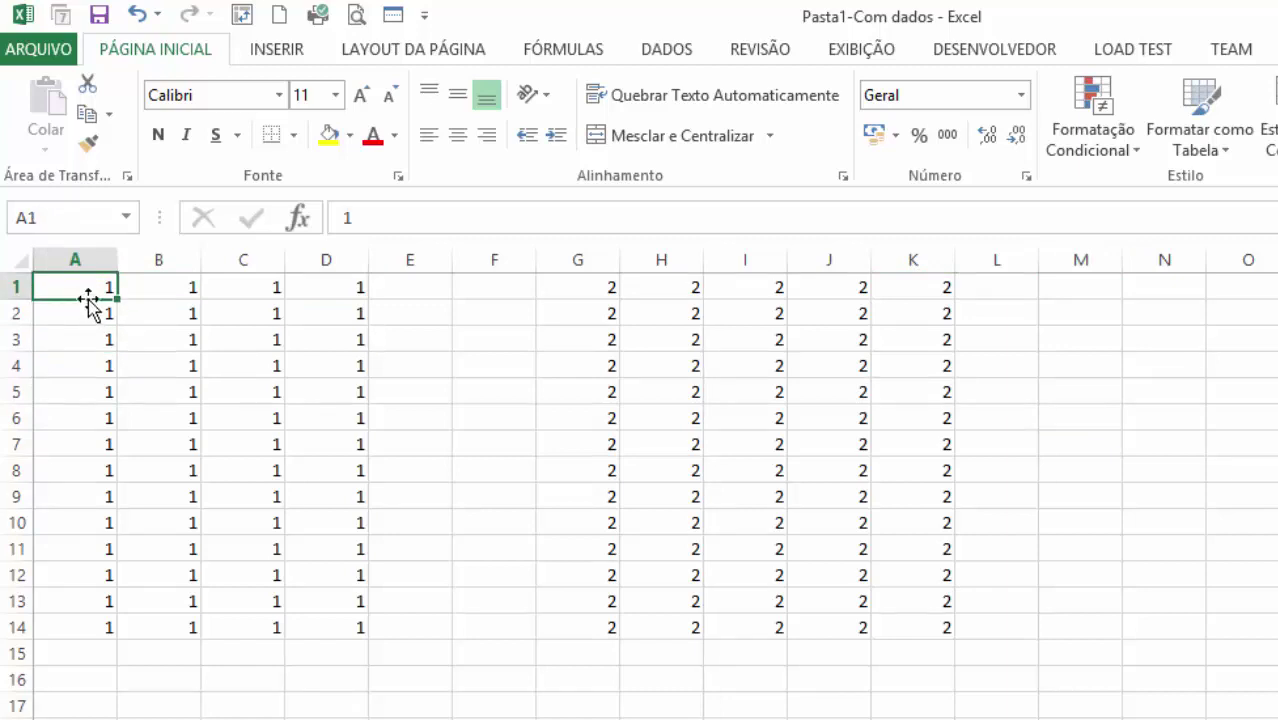
left_click_drag(80, 284, 324, 626)
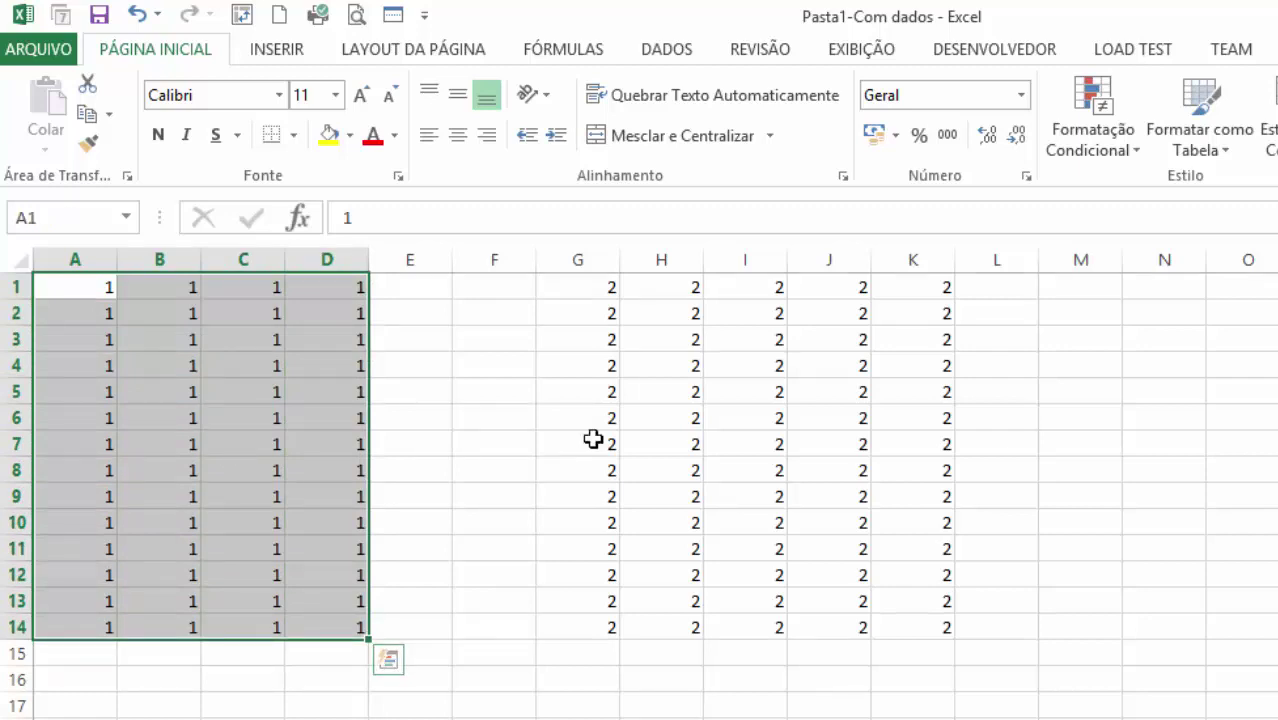
left_click_drag(582, 288, 921, 624, "ctrl")
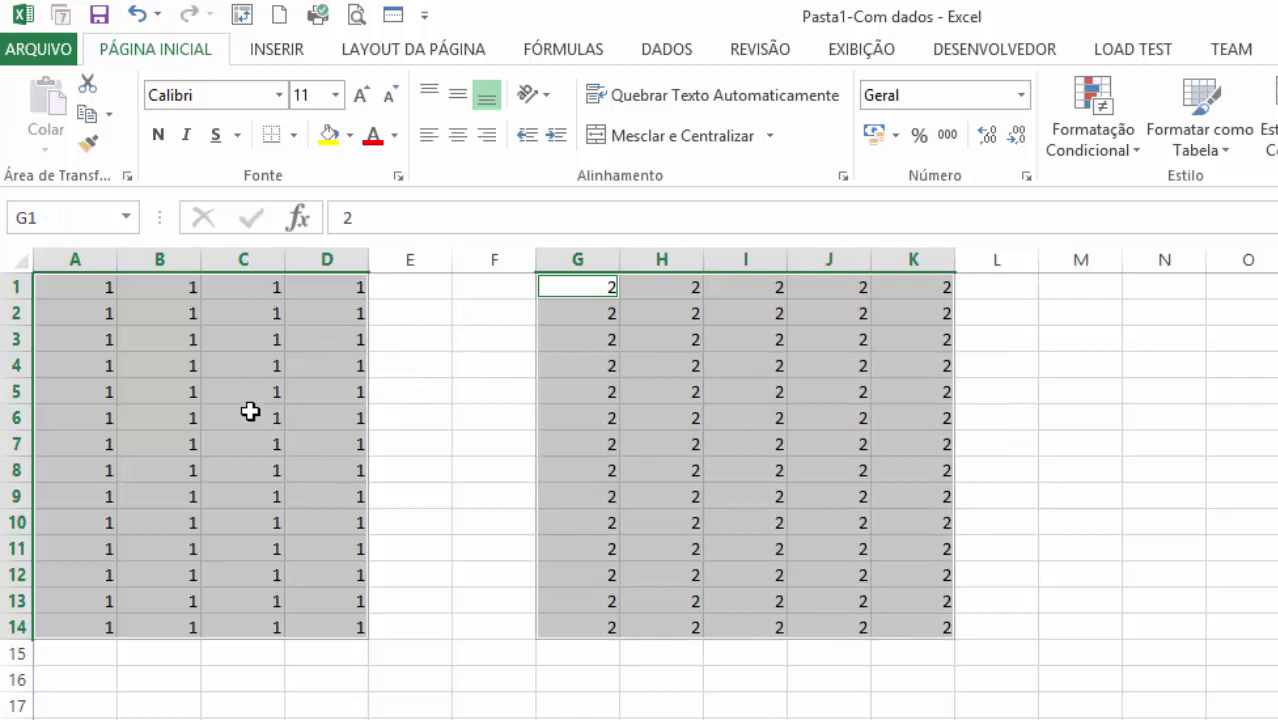
left_click(79, 216)
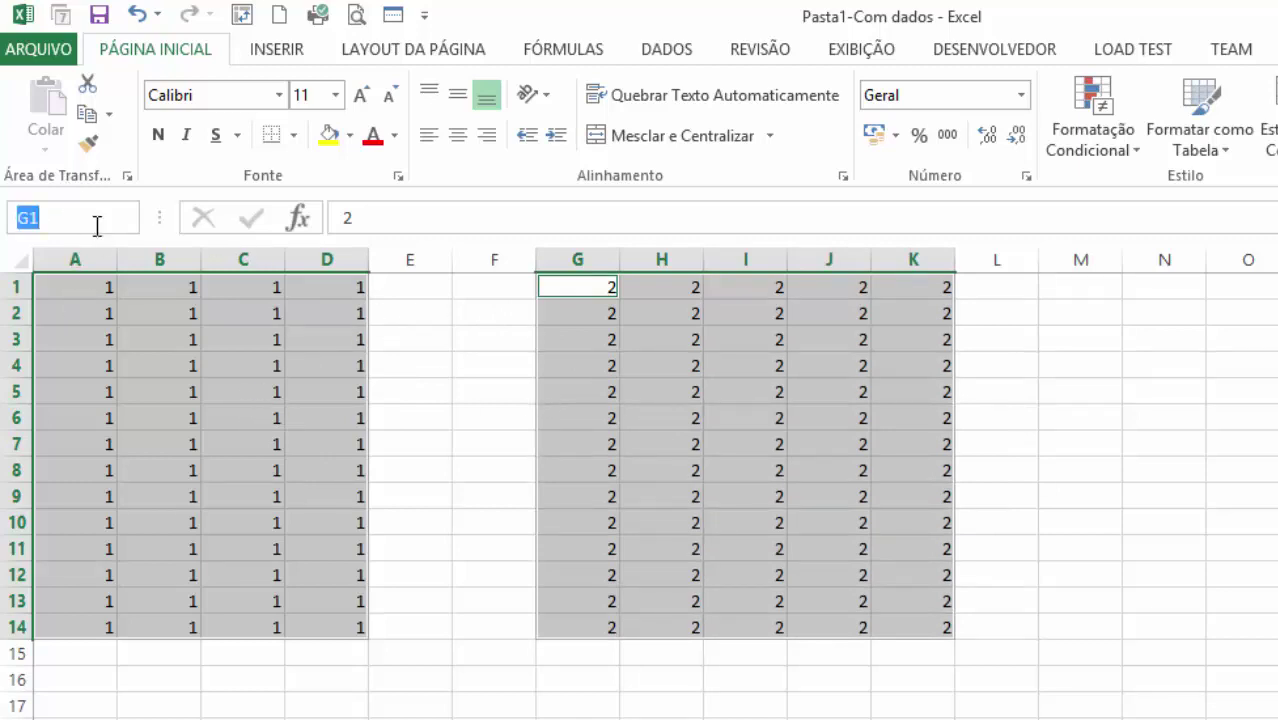
type("Reigo")
key("BackSpace")
key("BackSpace")
key("BackSpace")
type("giaoDupla")
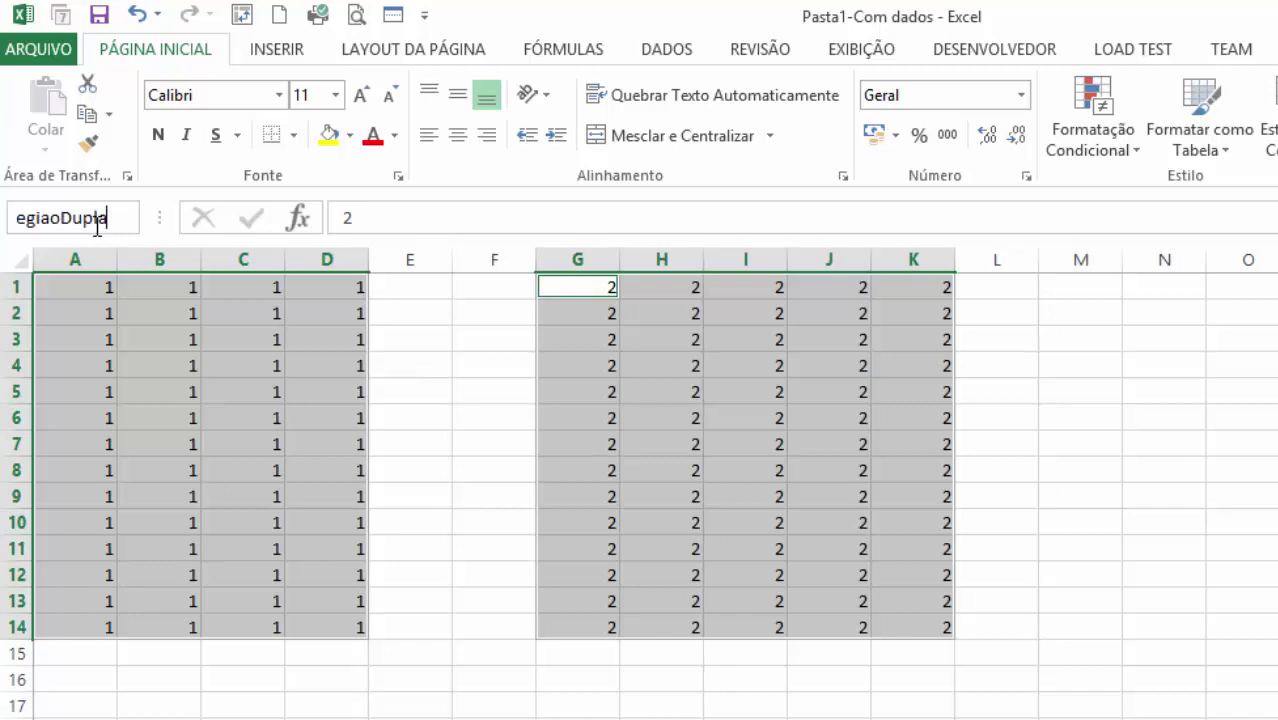
key("Return")
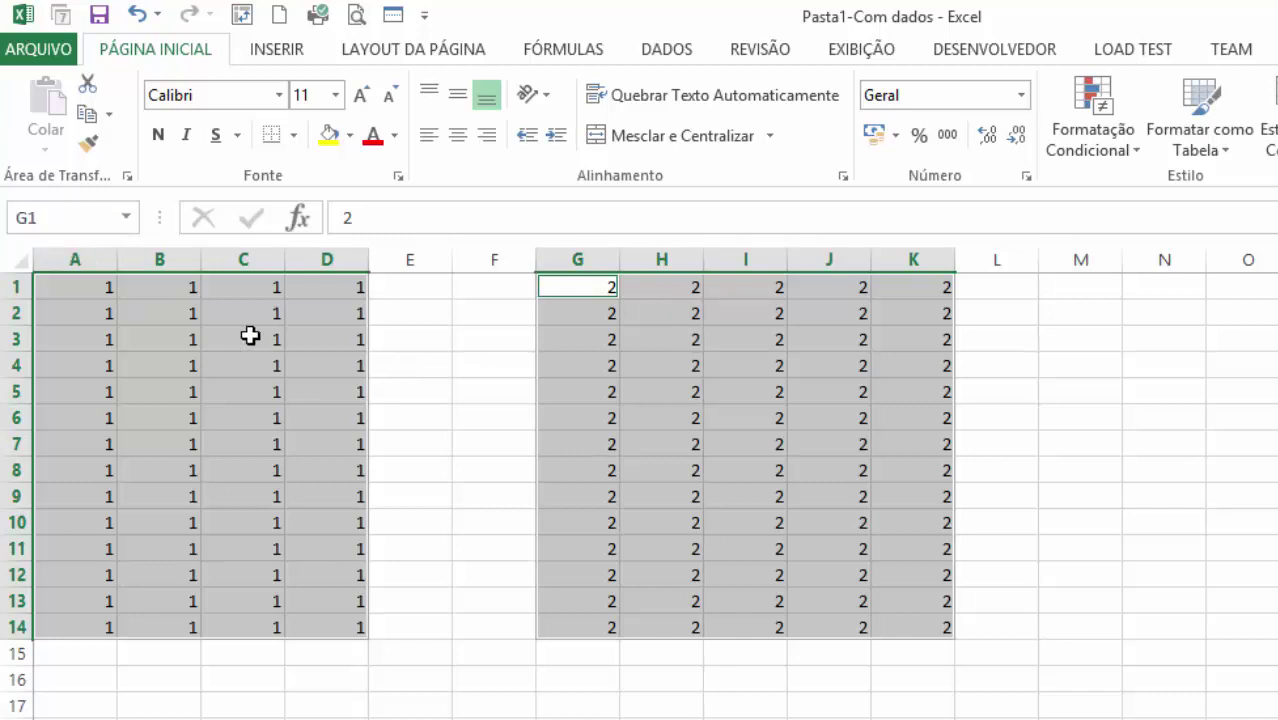
- Go to the named range RegiaoDupla from the list of defined names
left_click(128, 217)
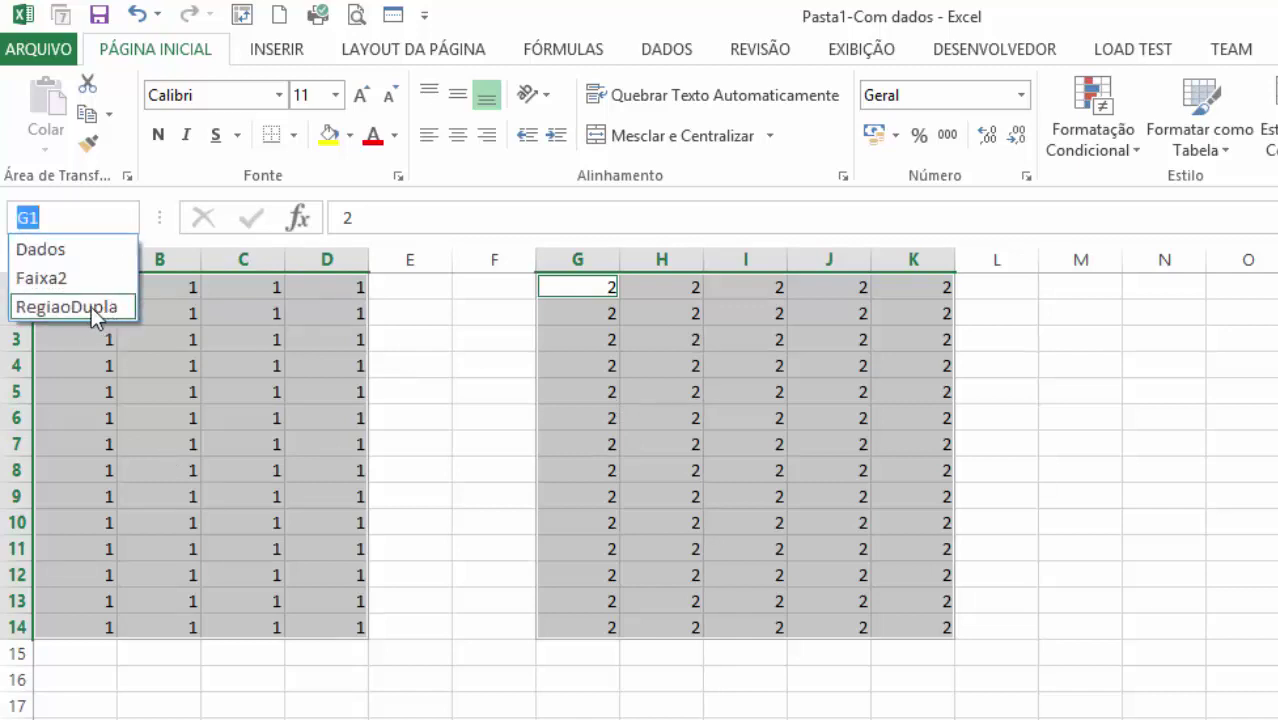
left_click(93, 312)
left_click(1151, 526)
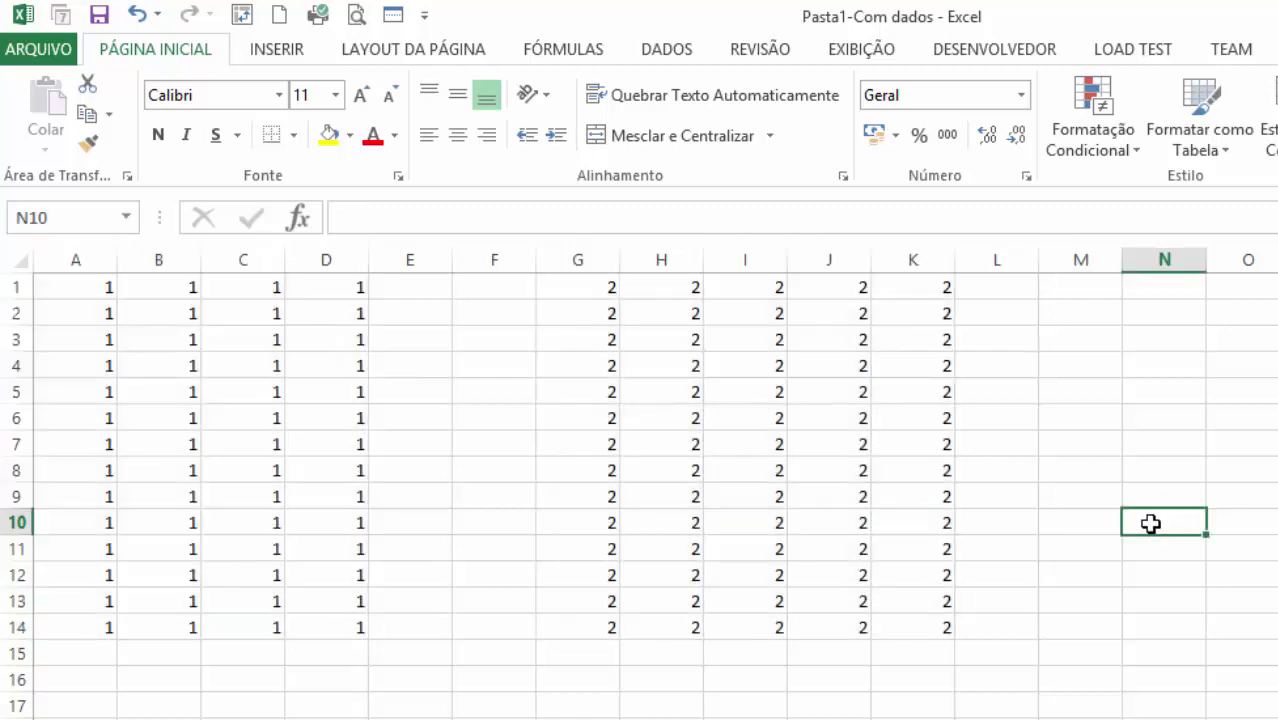
- Sum the named range in cell M2 with =soma(RegiaoDupla, inserting the name RegiaoDupla through Paste Name
left_click(1109, 319)
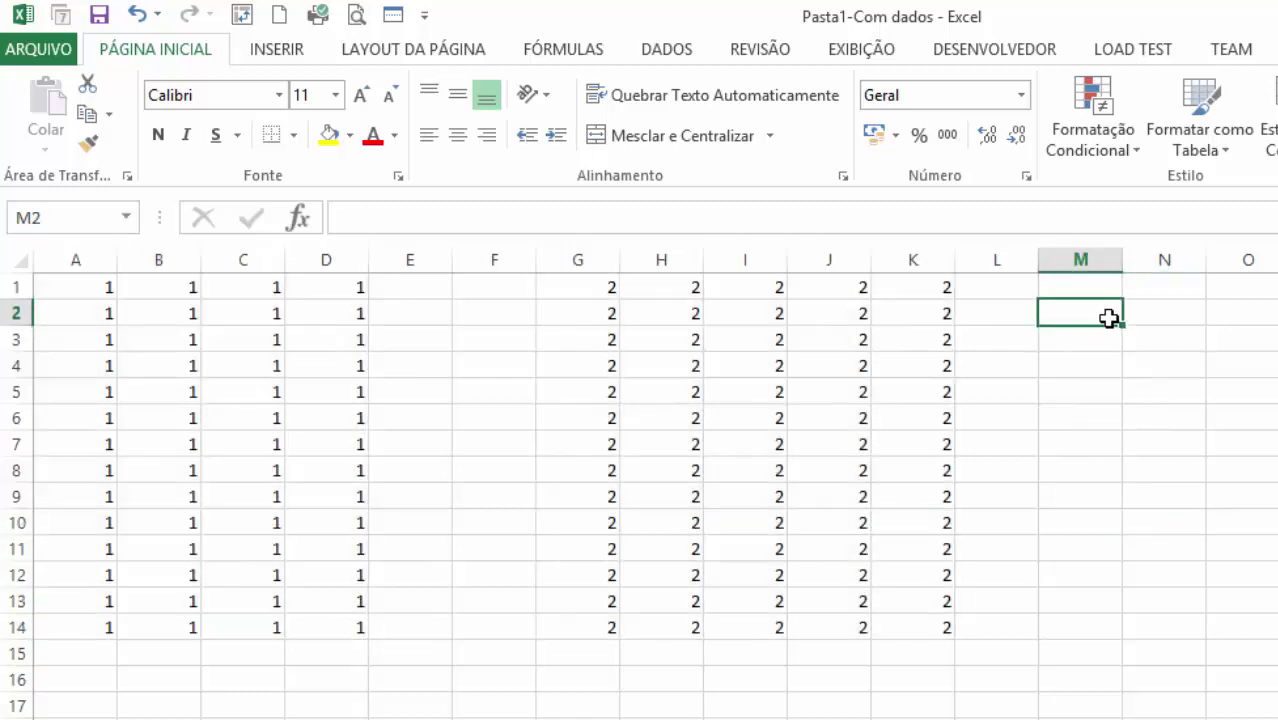
type("=soma(")
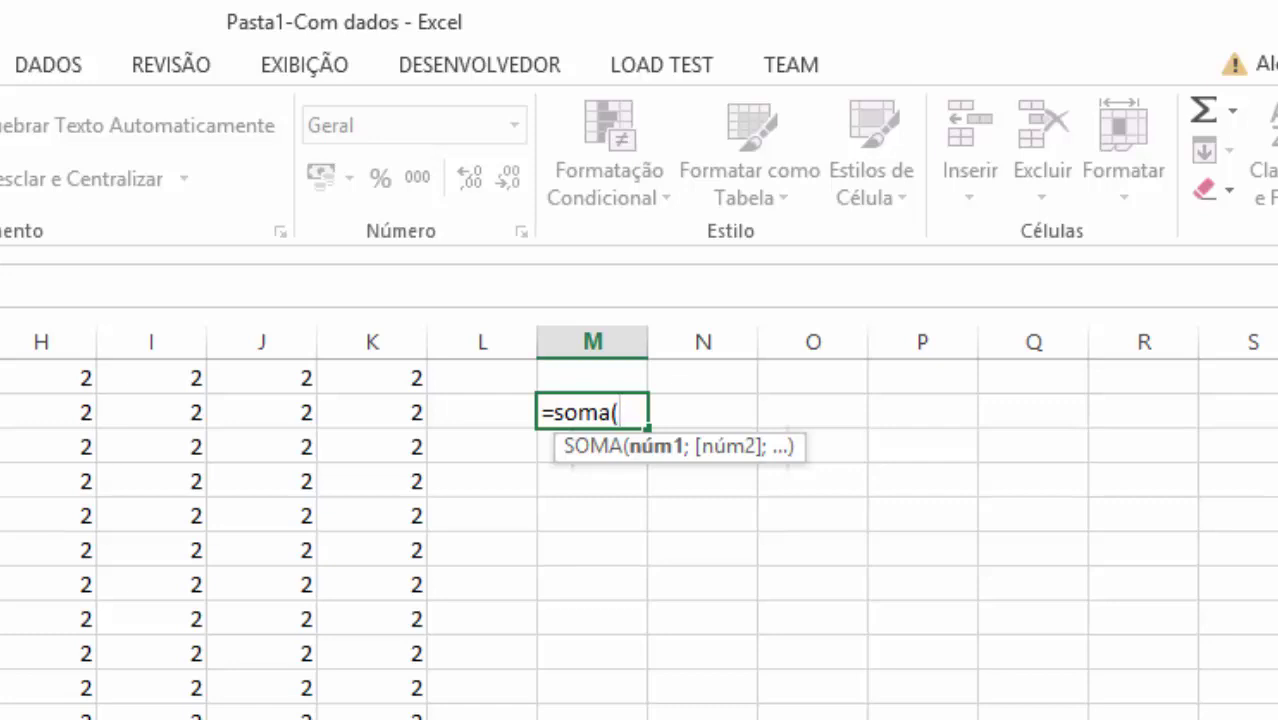
key("F3")
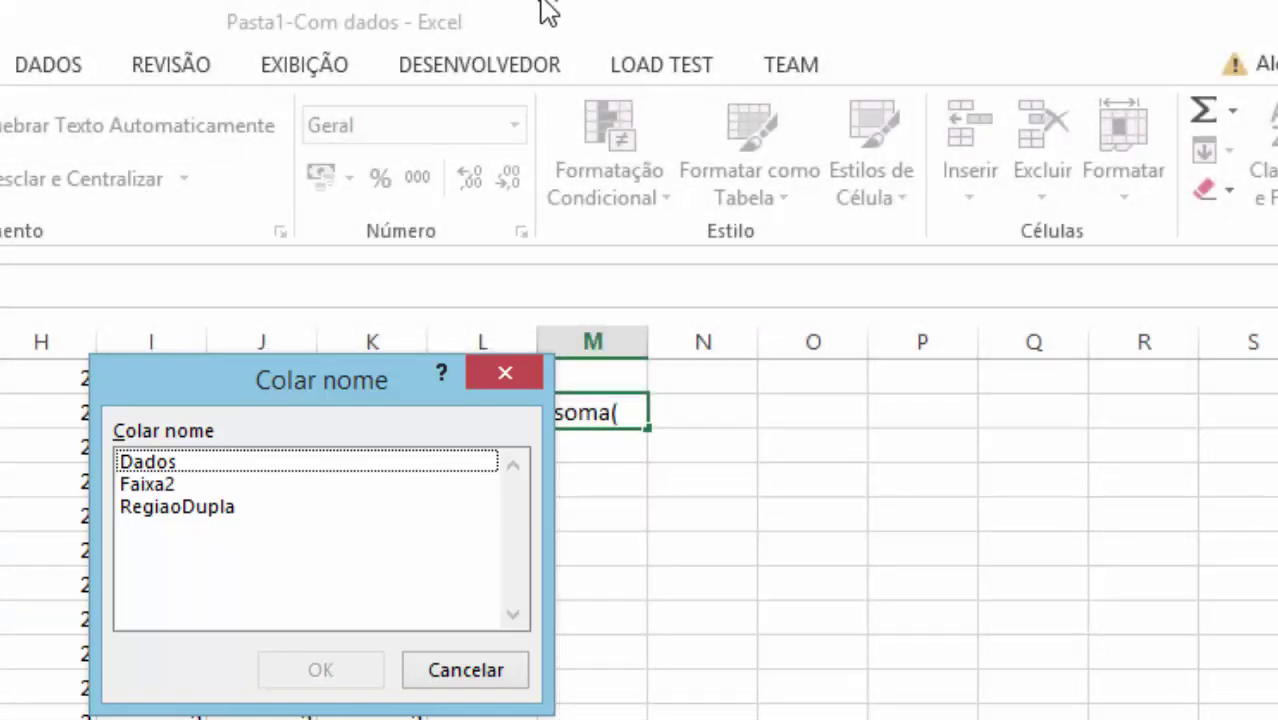
left_click(187, 512)
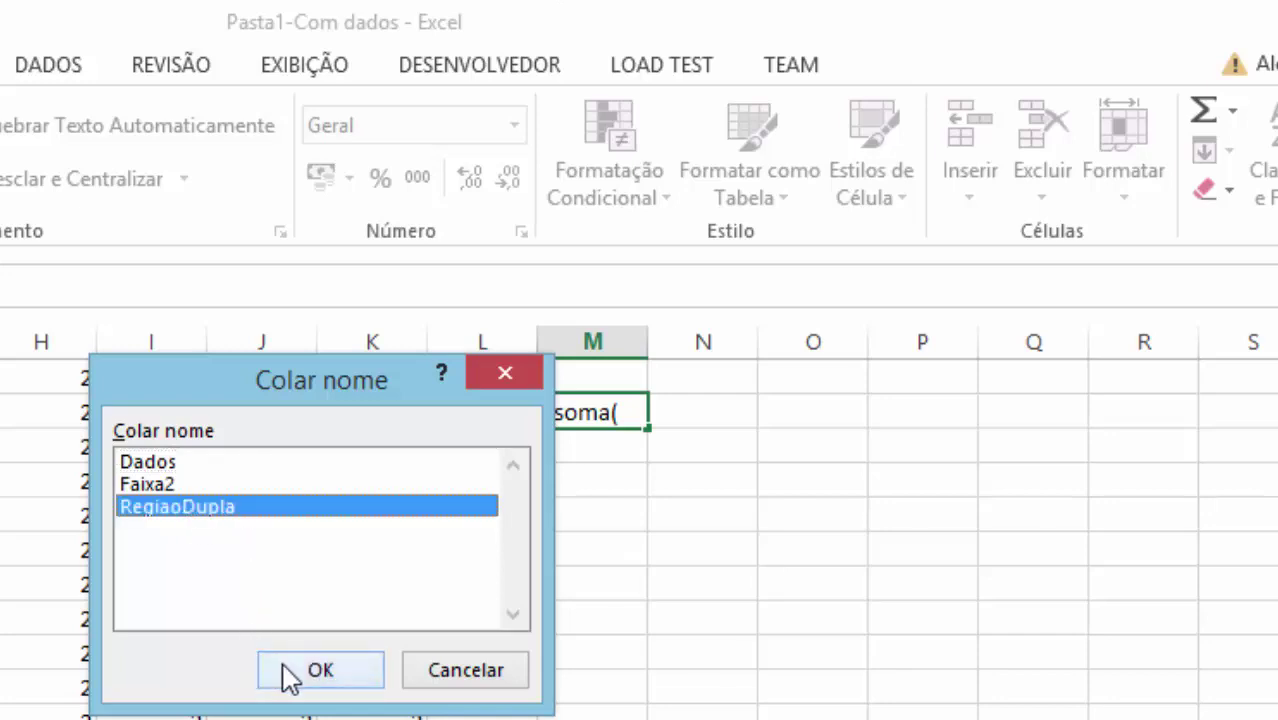
left_click(290, 676)
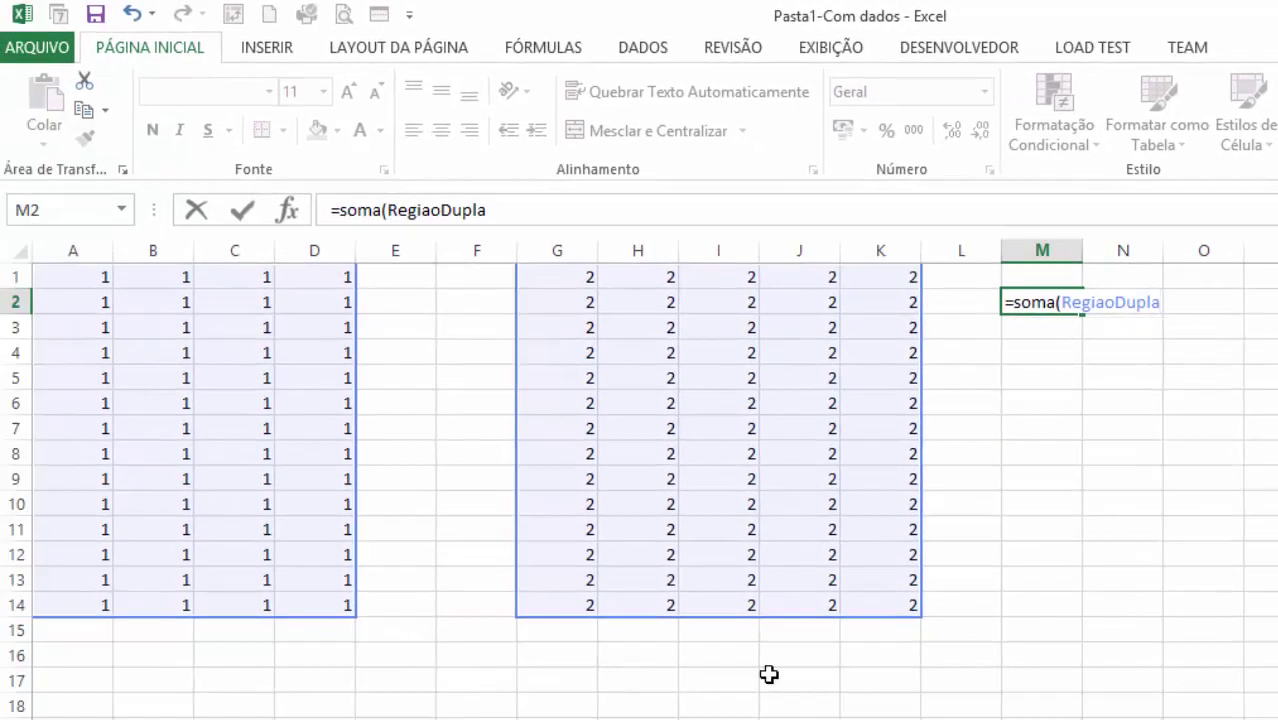
key("Return")
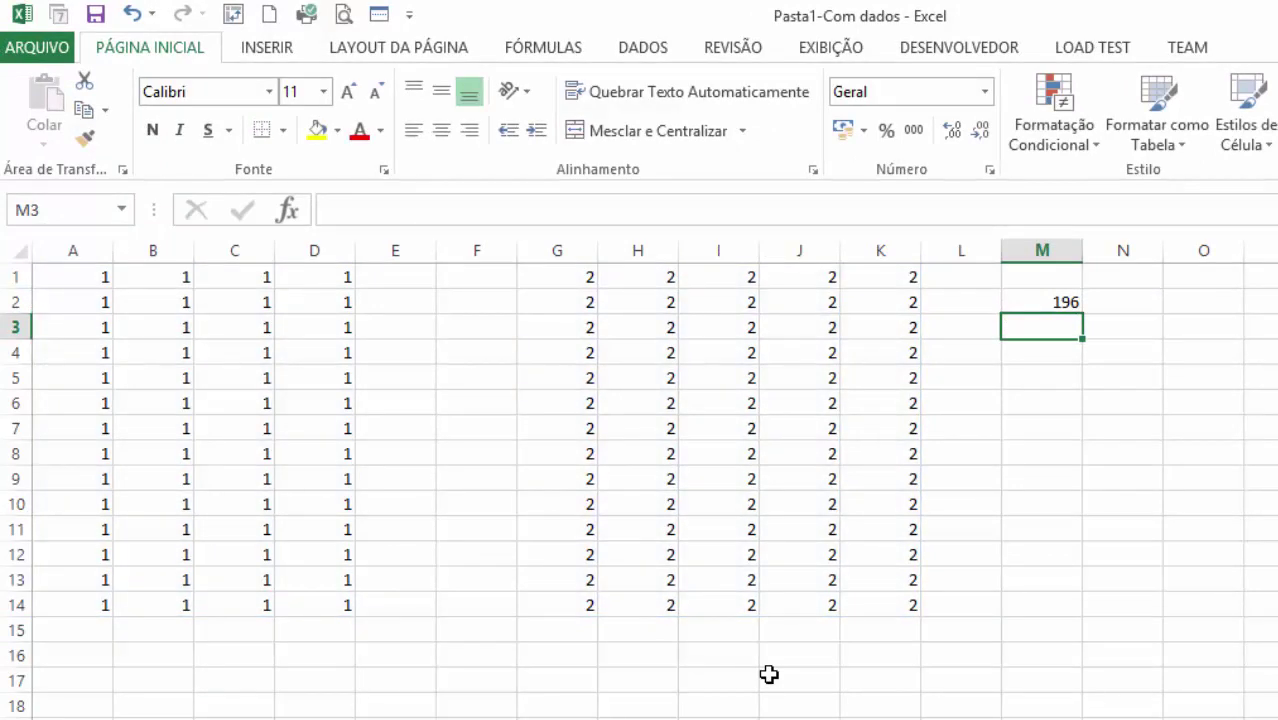
- Fill the range H1:J14 with the number 10 in a single entry and check the sum formula in M2
mouse_move(665, 287)
left_mouse_down()
mouse_move(673, 374)
mouse_move(770, 591)
mouse_move(799, 594)
left_mouse_up()
type("10")
key("ctrl+Return")
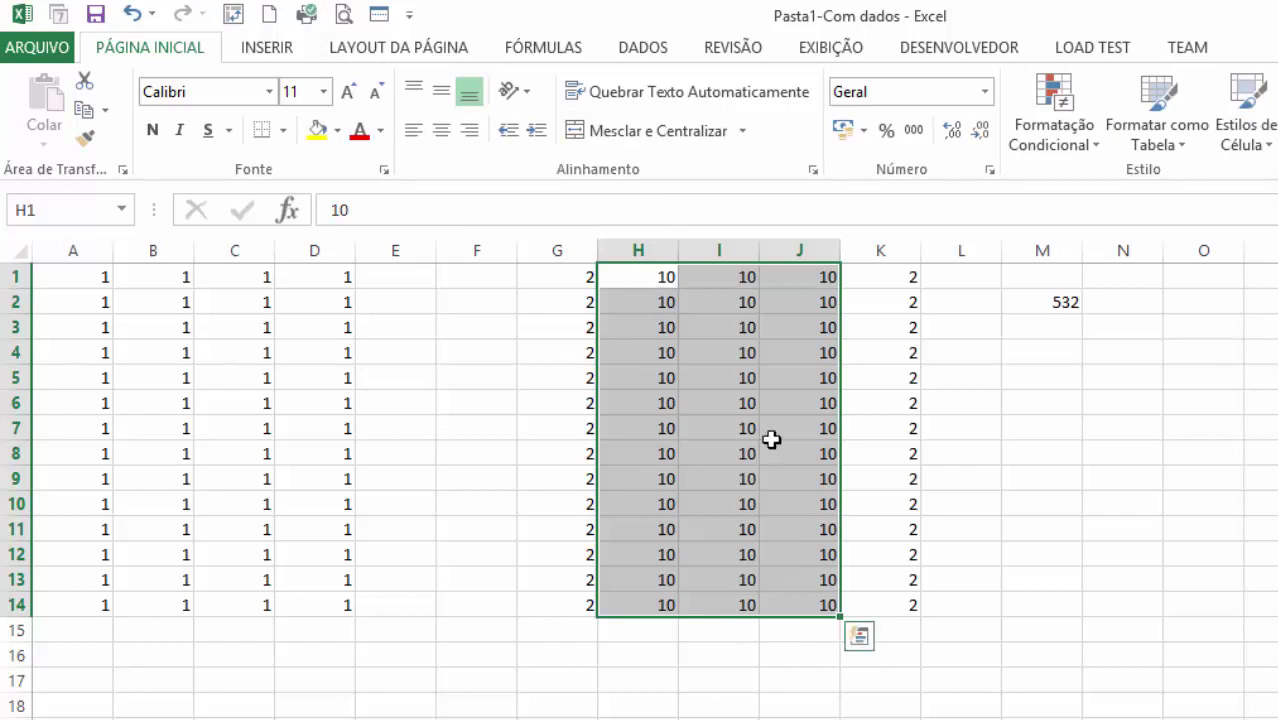
left_click(1041, 305)
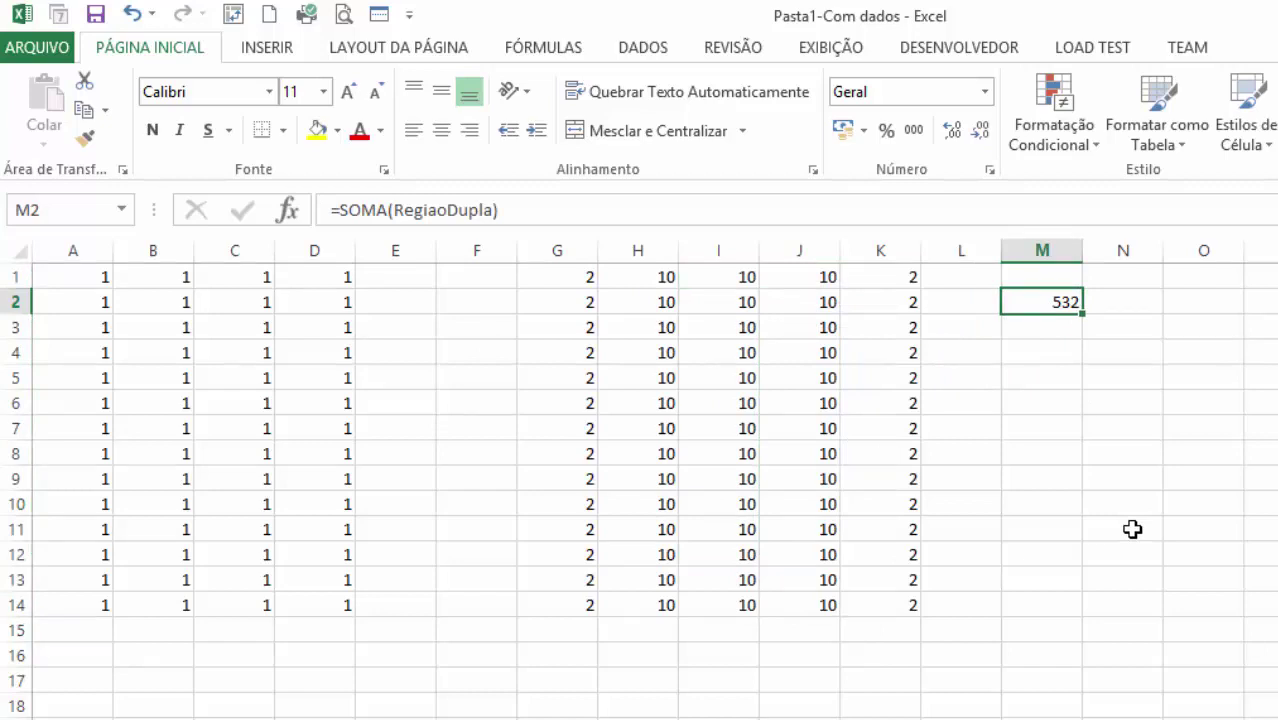
- Go to the named range Faixa2 on the other sheet and examine its name in the Name Box
left_click(121, 209)
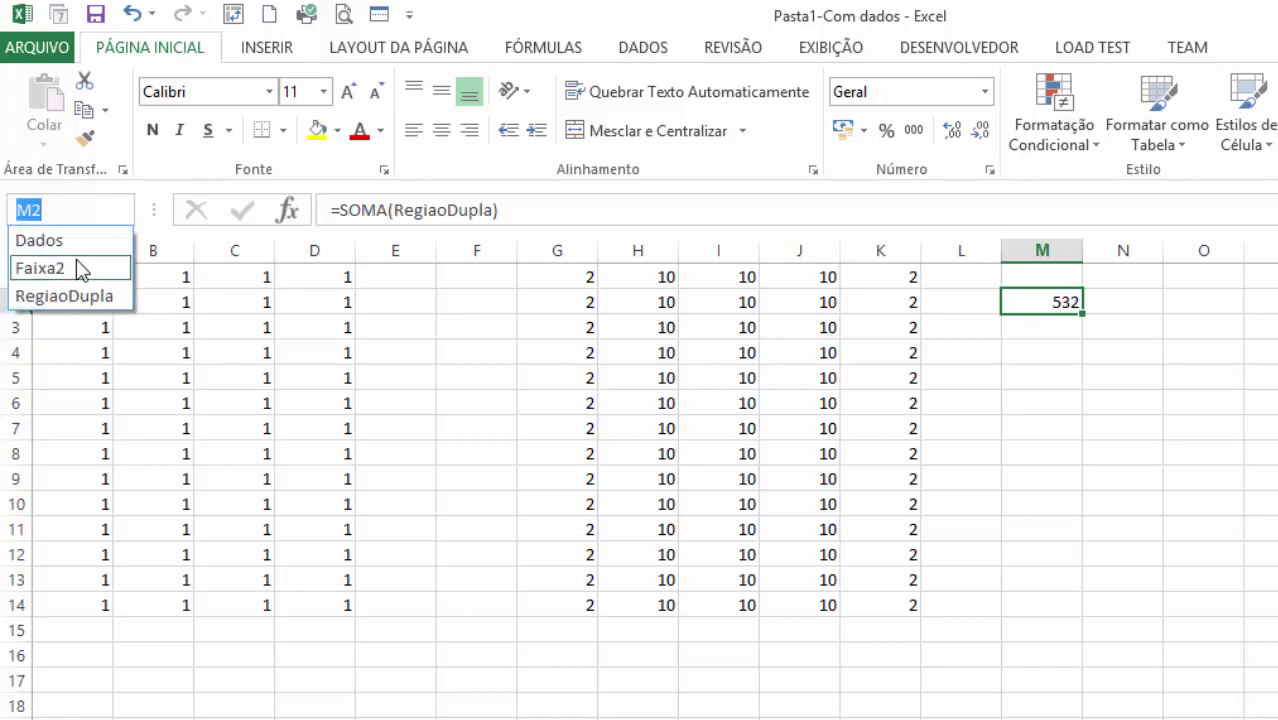
left_click(80, 270)
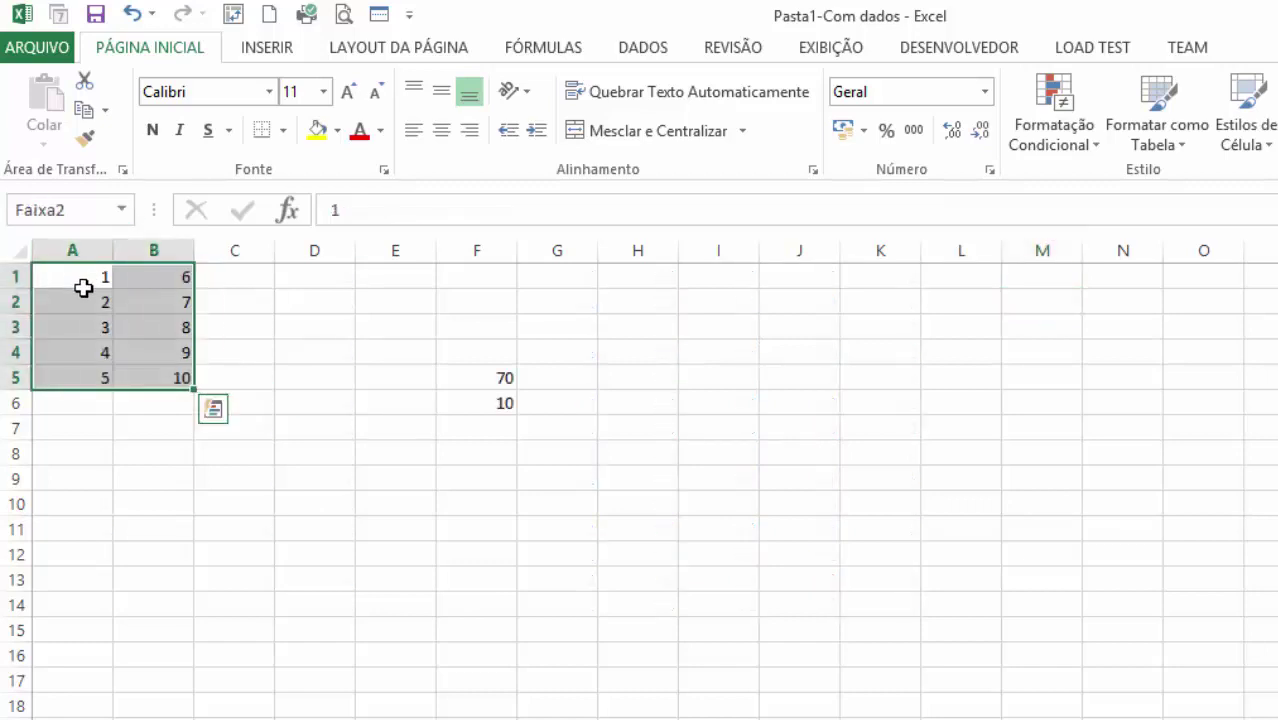
left_click(88, 210)
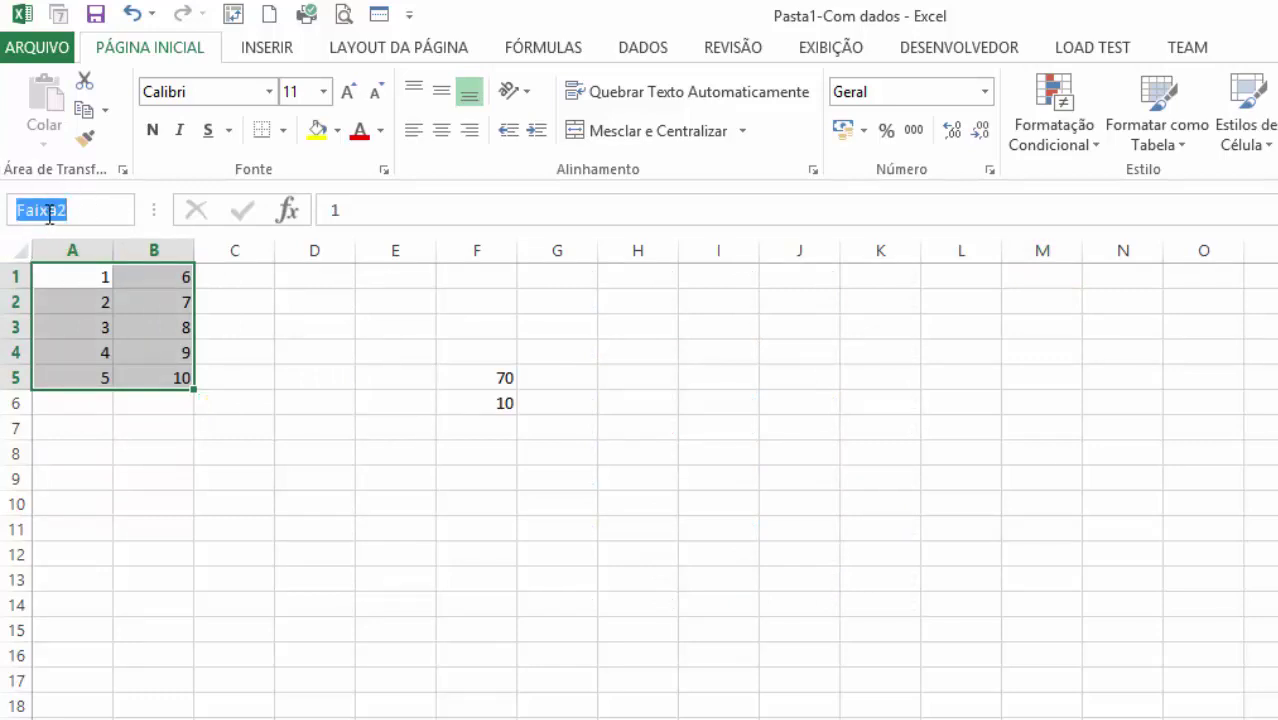
left_click(264, 352)
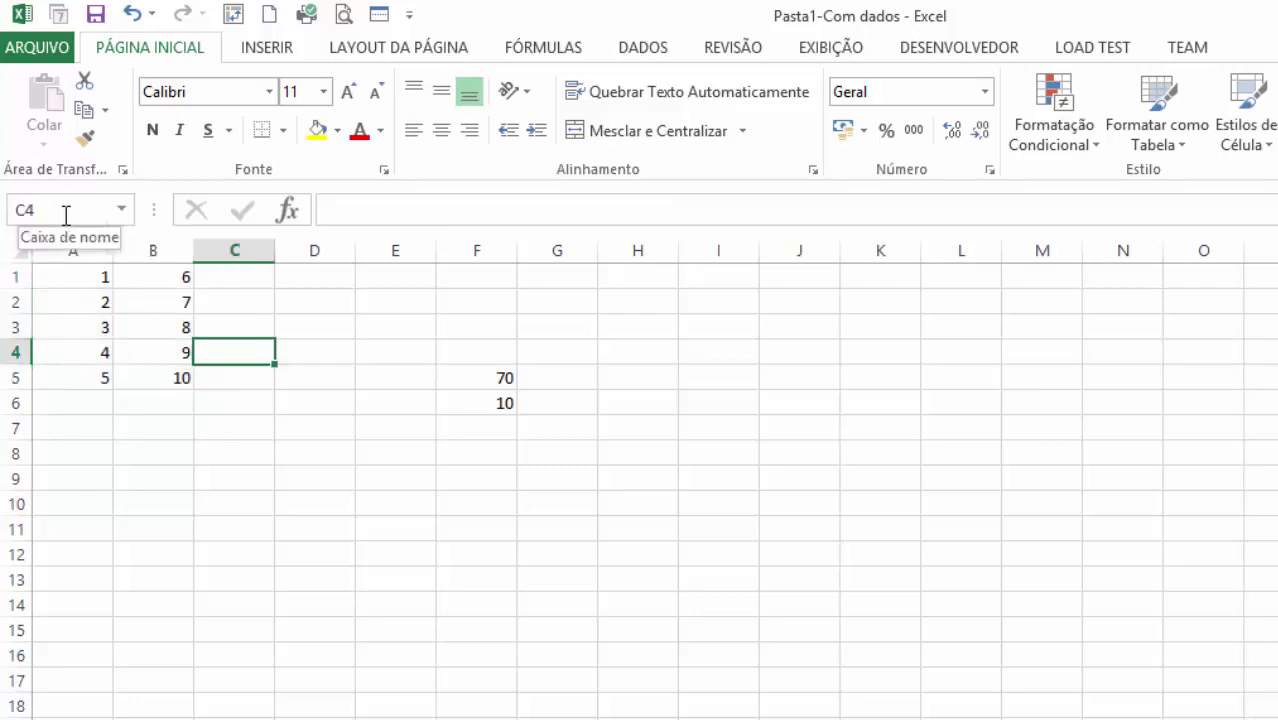
- Open the Name Manager and examine the references of the names Dados, Faixa2 and RegiaoDupla
left_click(515, 57)
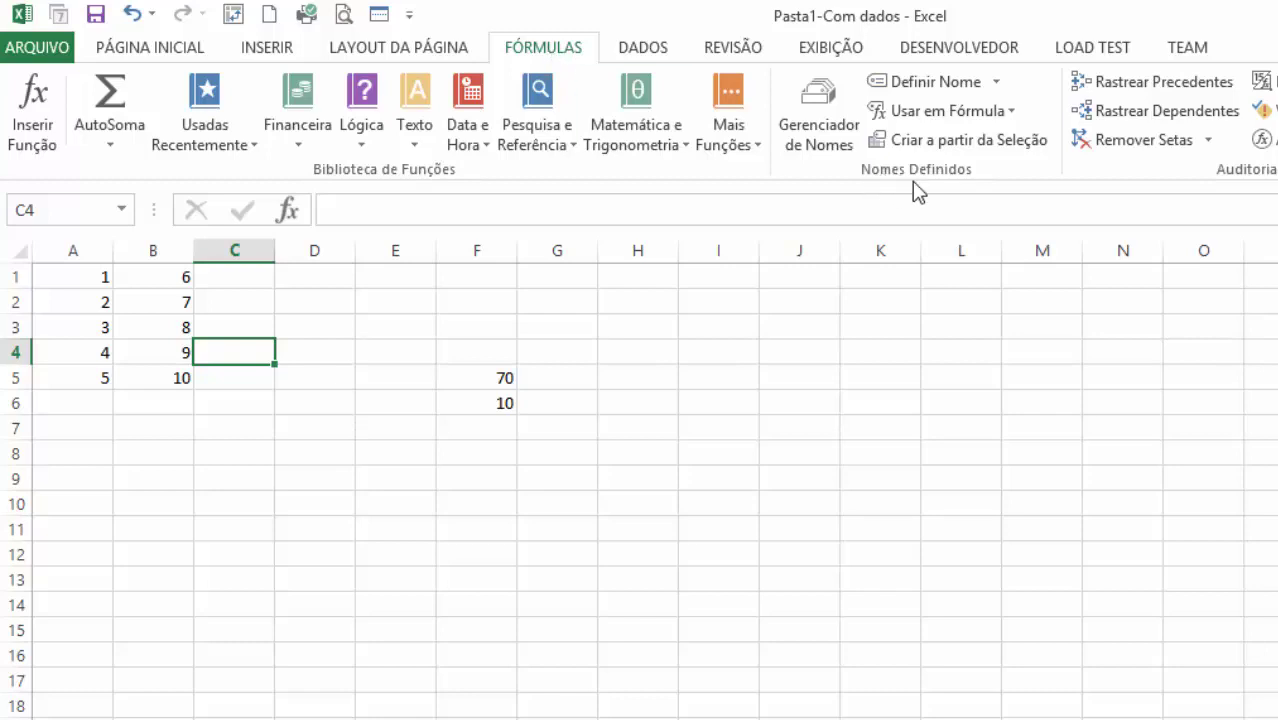
left_click(808, 112)
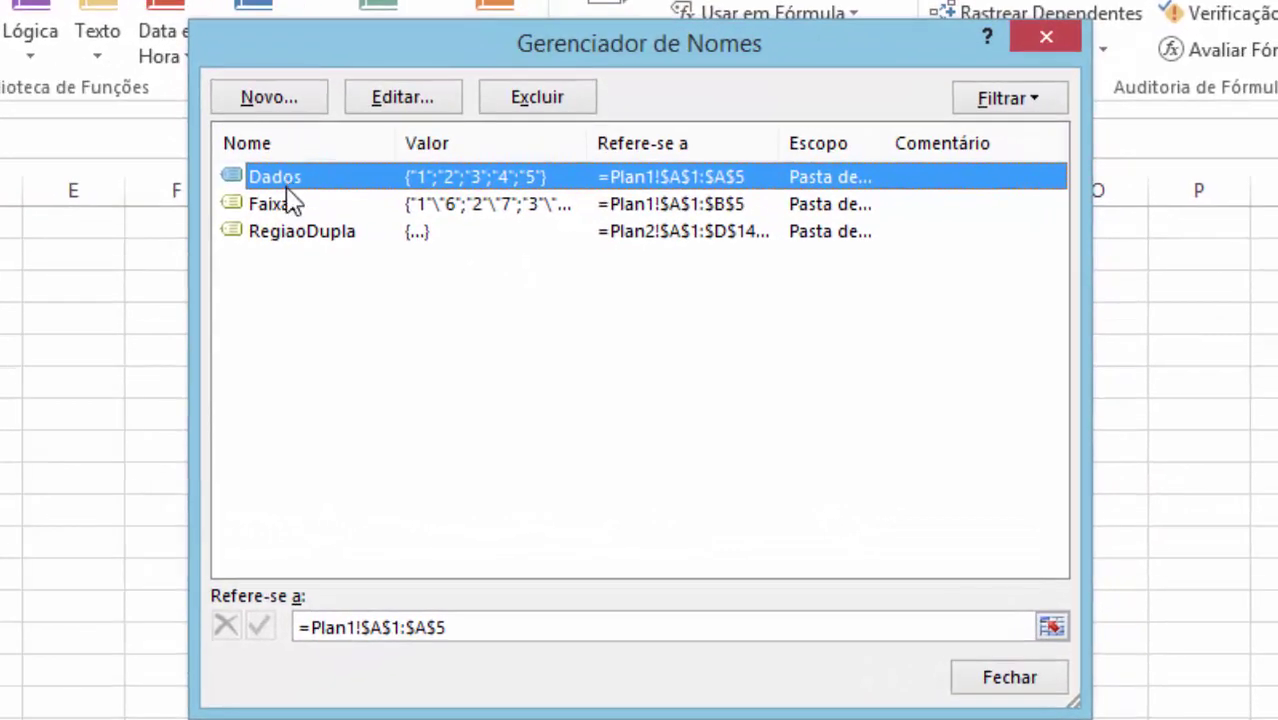
left_click(564, 263)
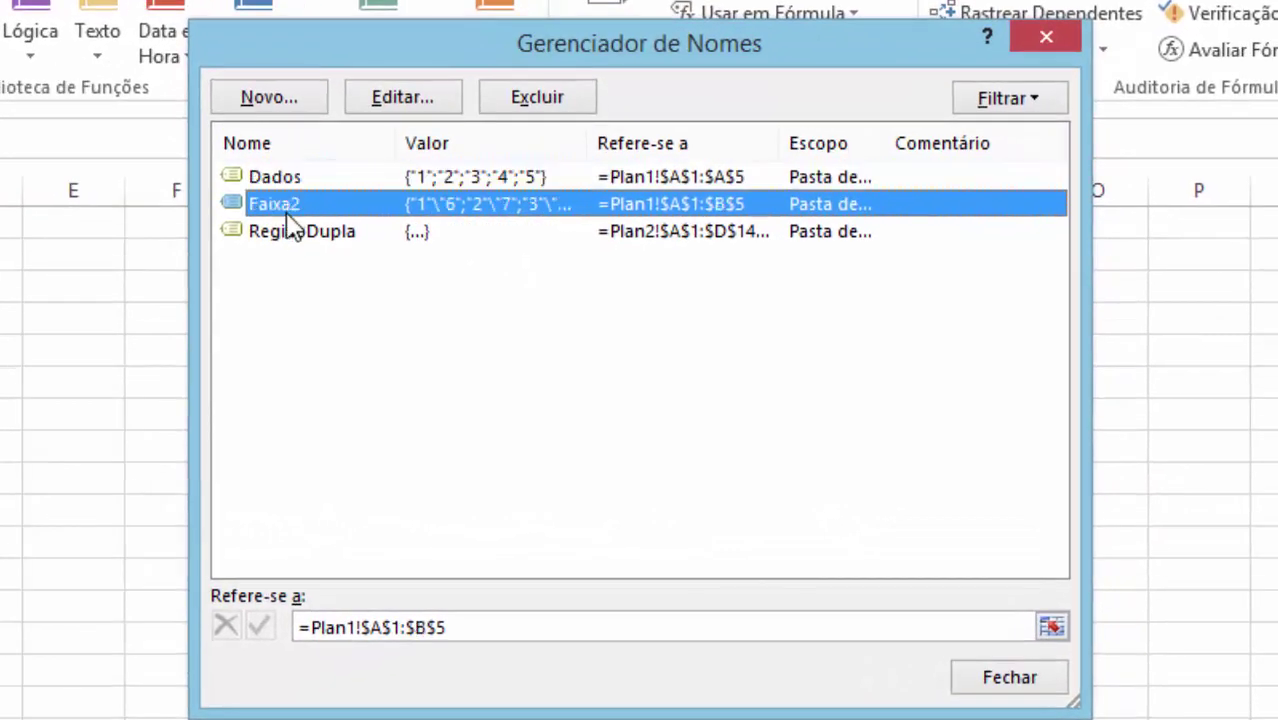
left_click(295, 238)
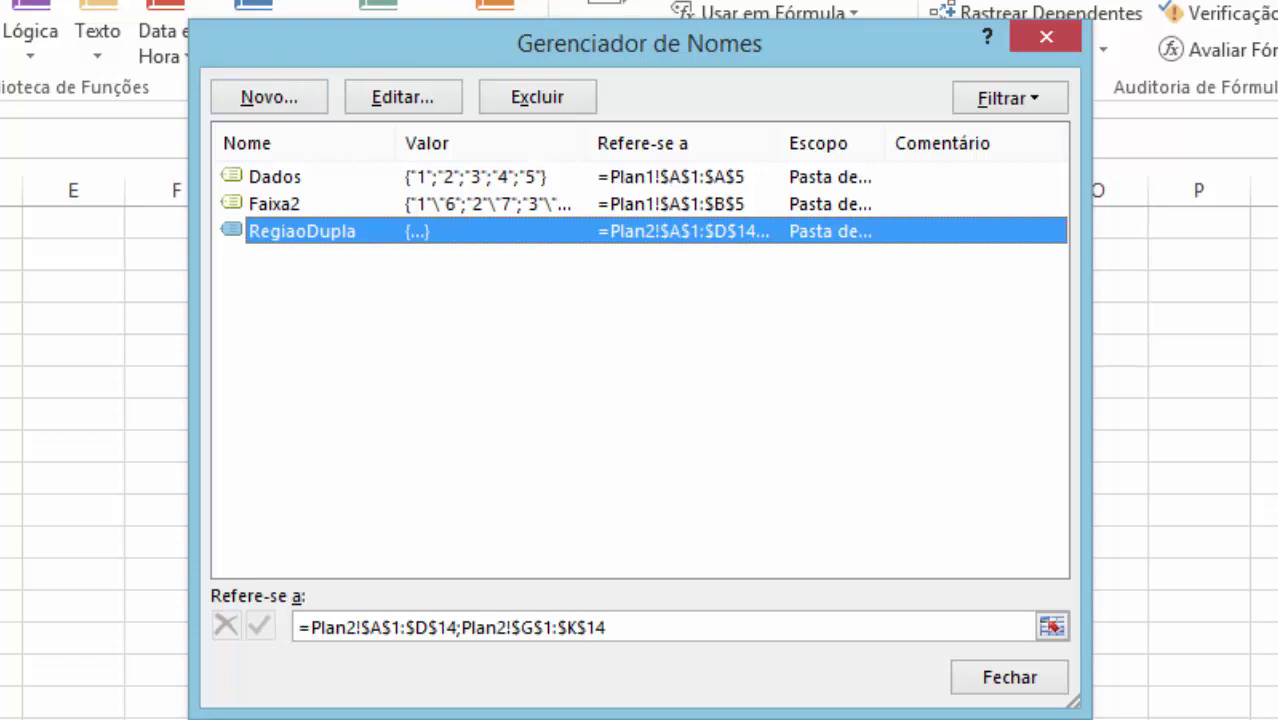
- Delete the defined name Faixa2 in the Name Manager
left_click(312, 205)
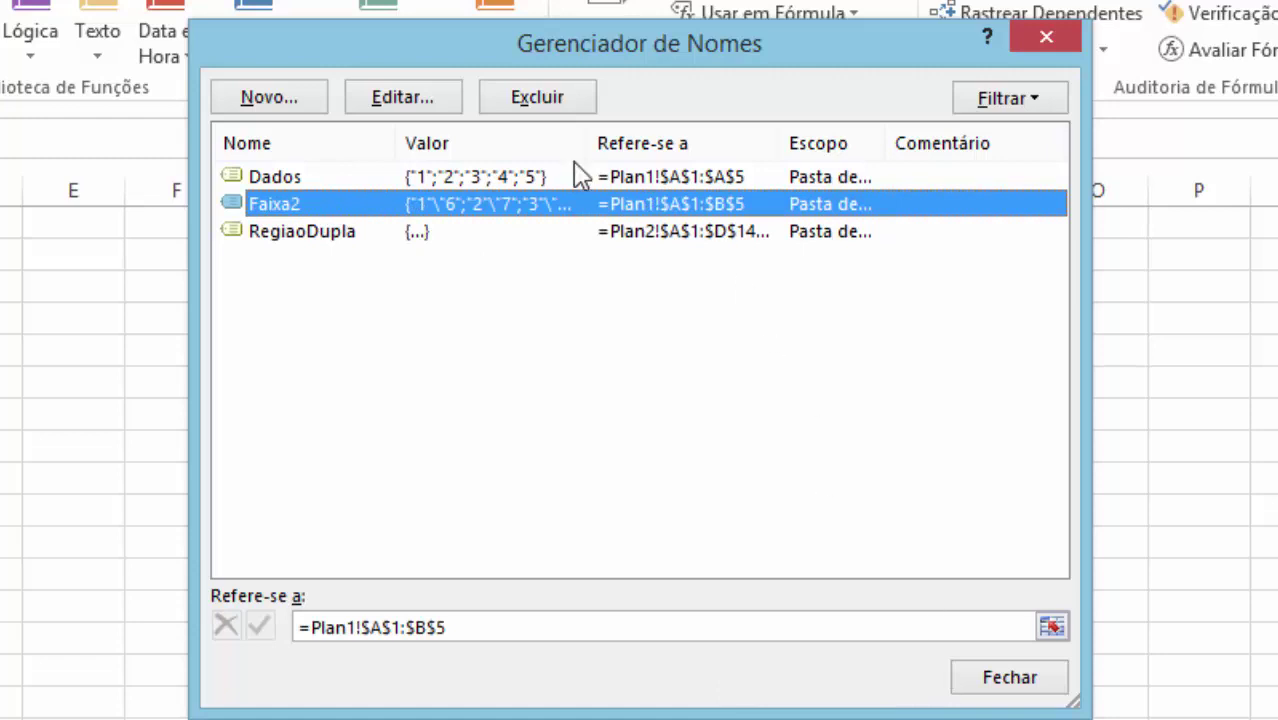
left_click(532, 104)
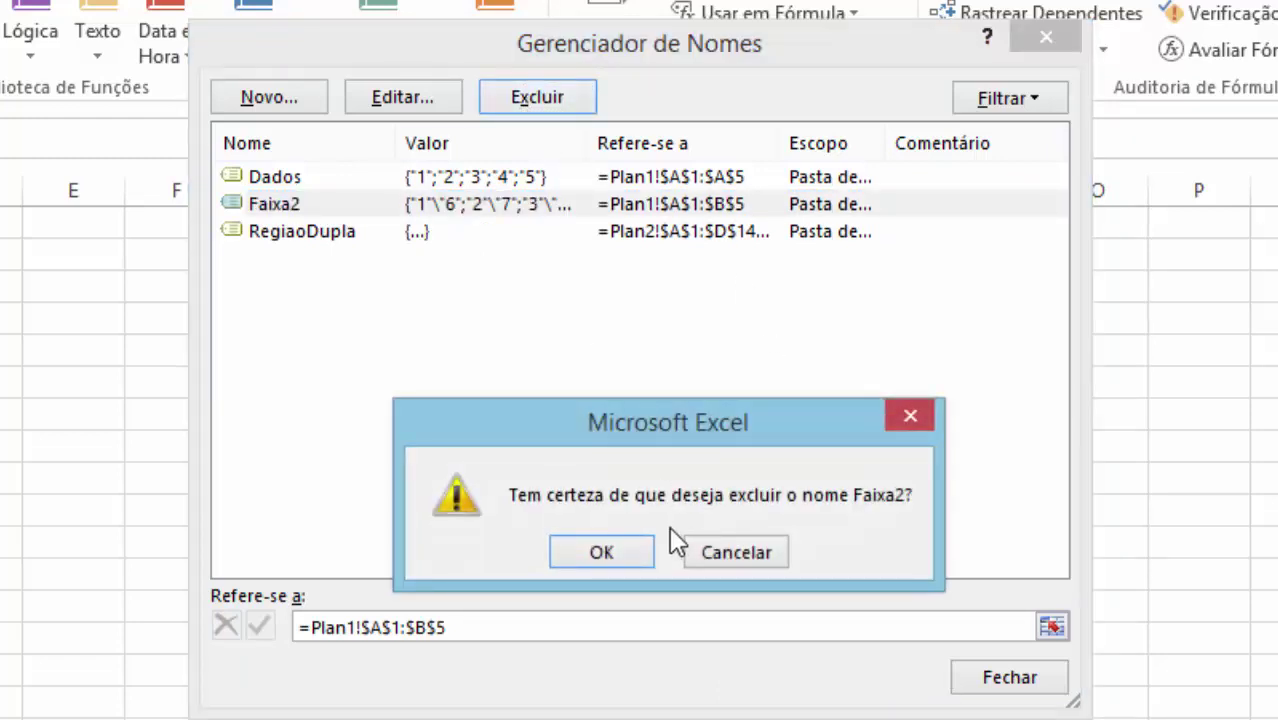
left_click(624, 558)
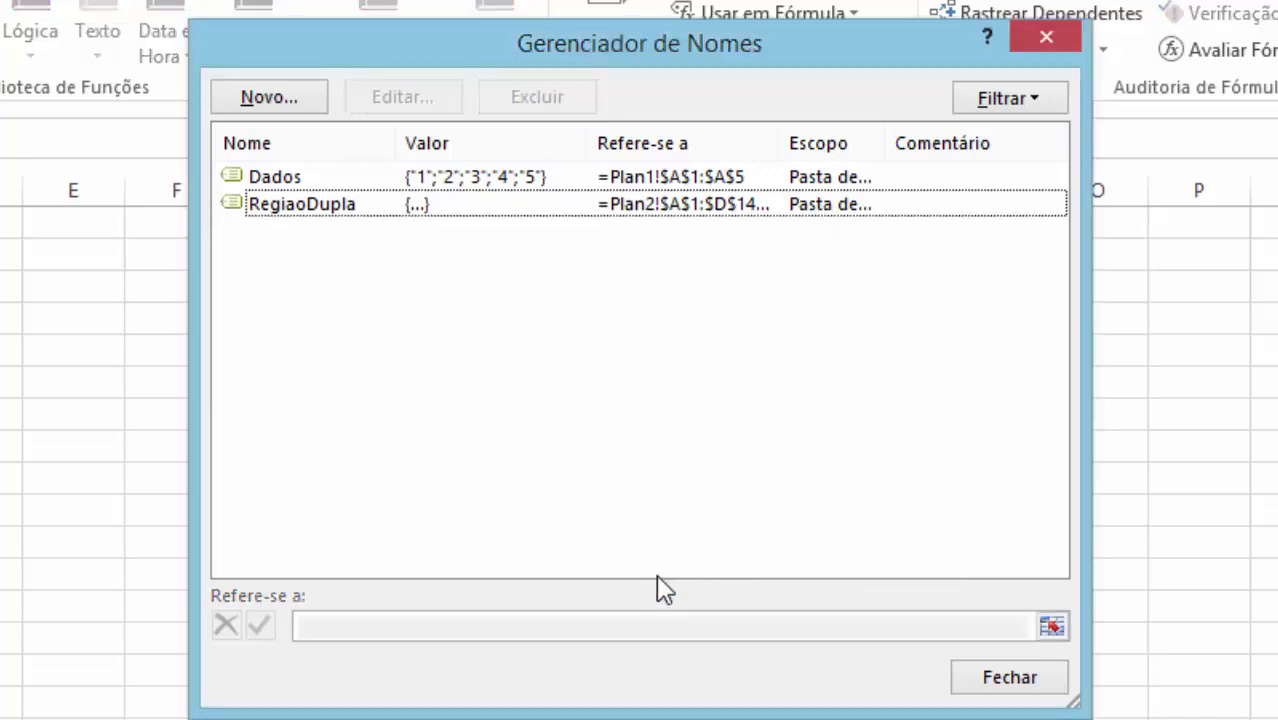
left_click(1000, 677)
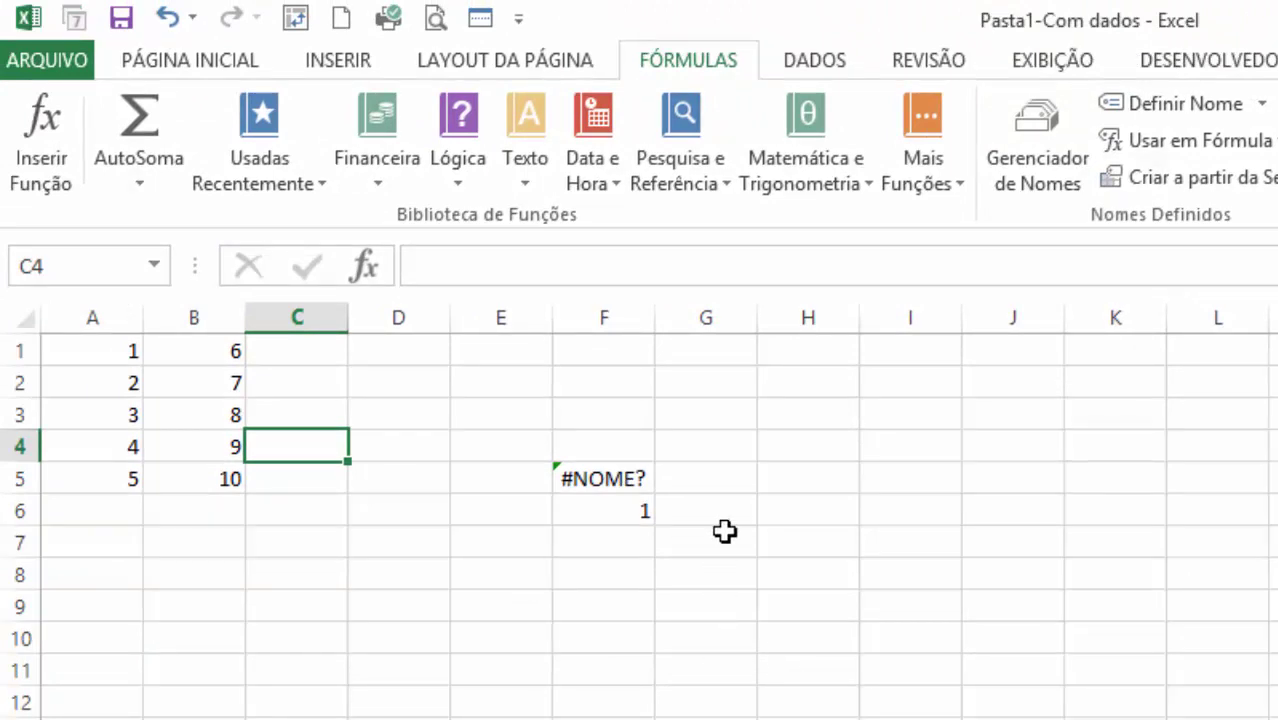
- Examine the sum formula in F5 that uses the deleted name, leaving it unedited
left_click(599, 480)
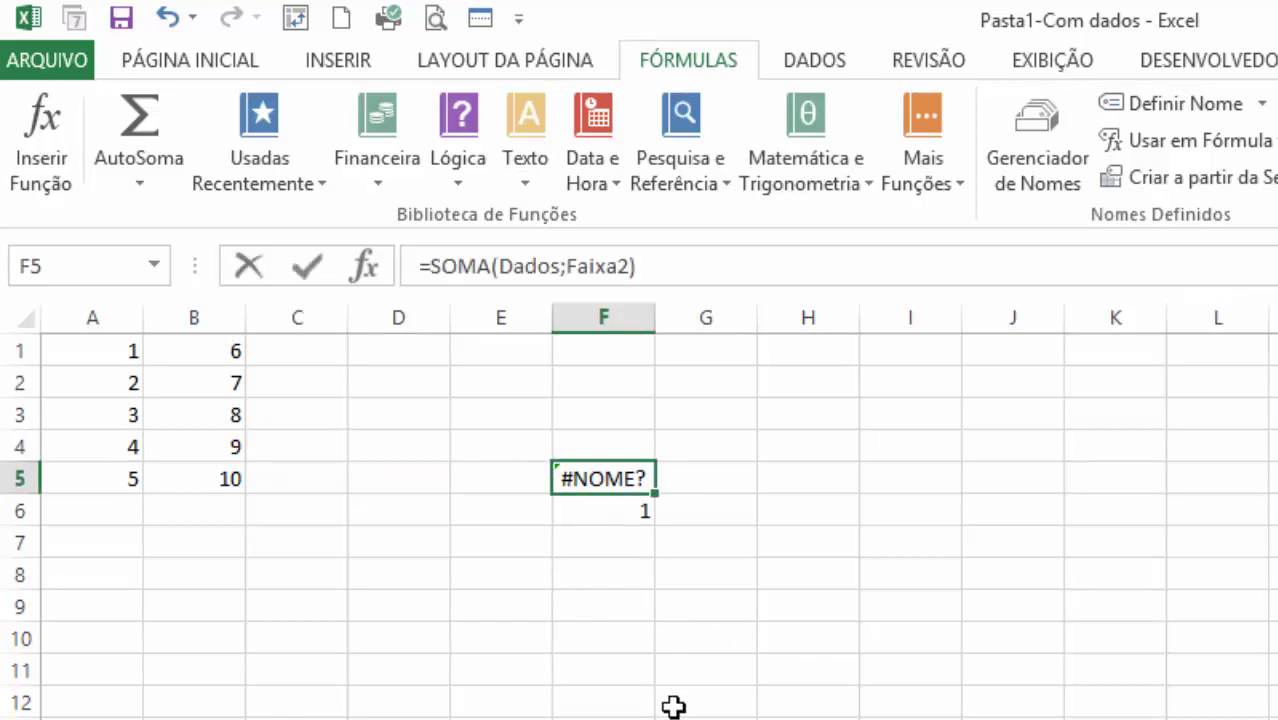
key("F2")
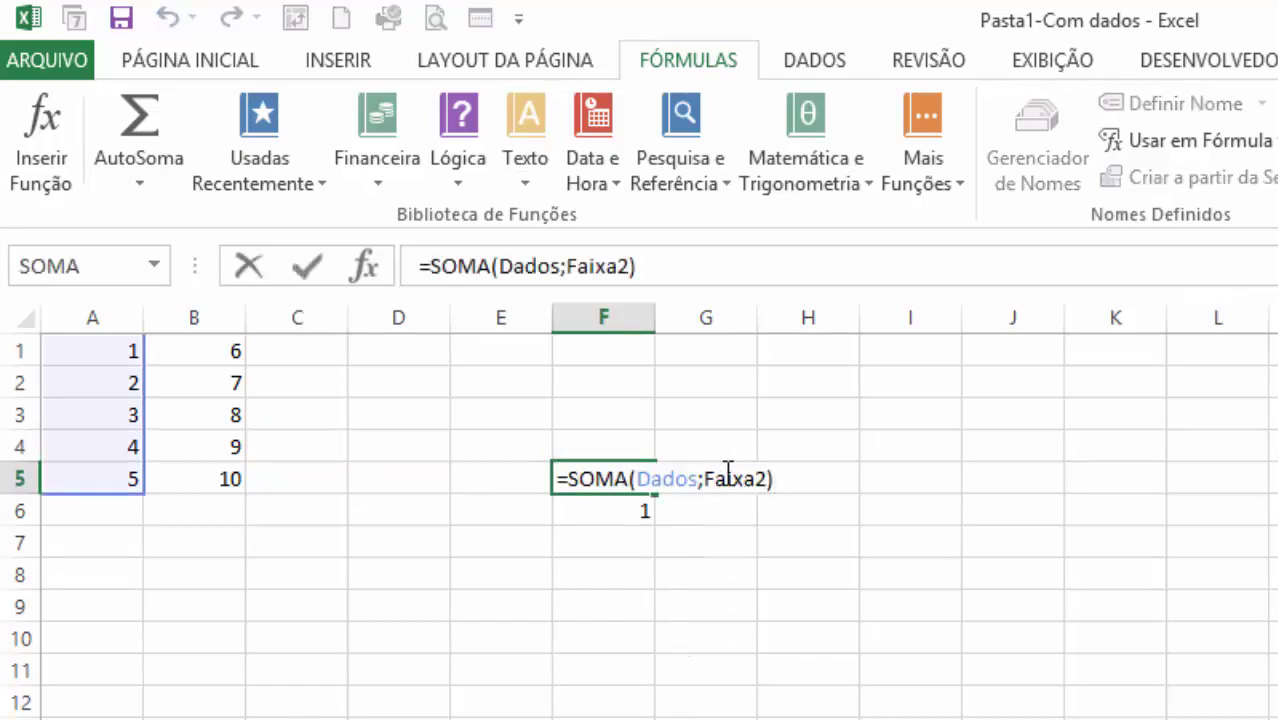
key("Escape")
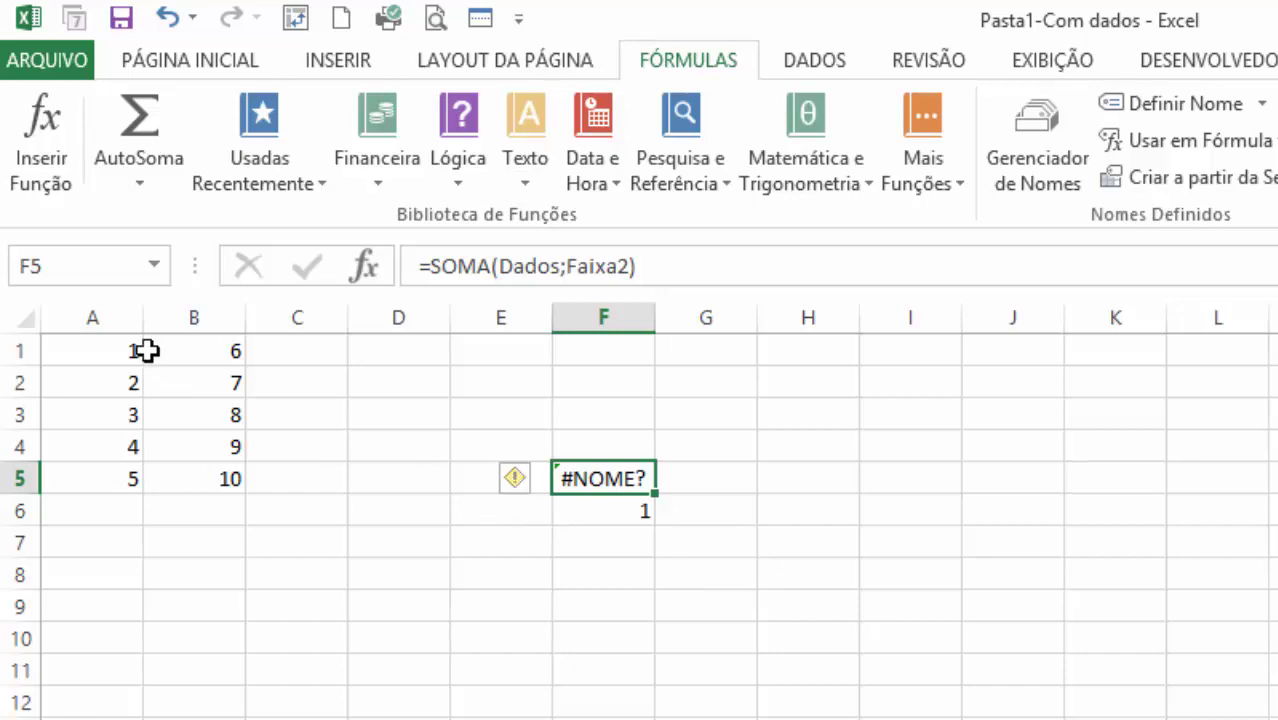
- Name the range A1:B5 as Faixa2 again
left_click_drag(134, 348, 185, 480)
left_click(93, 272)
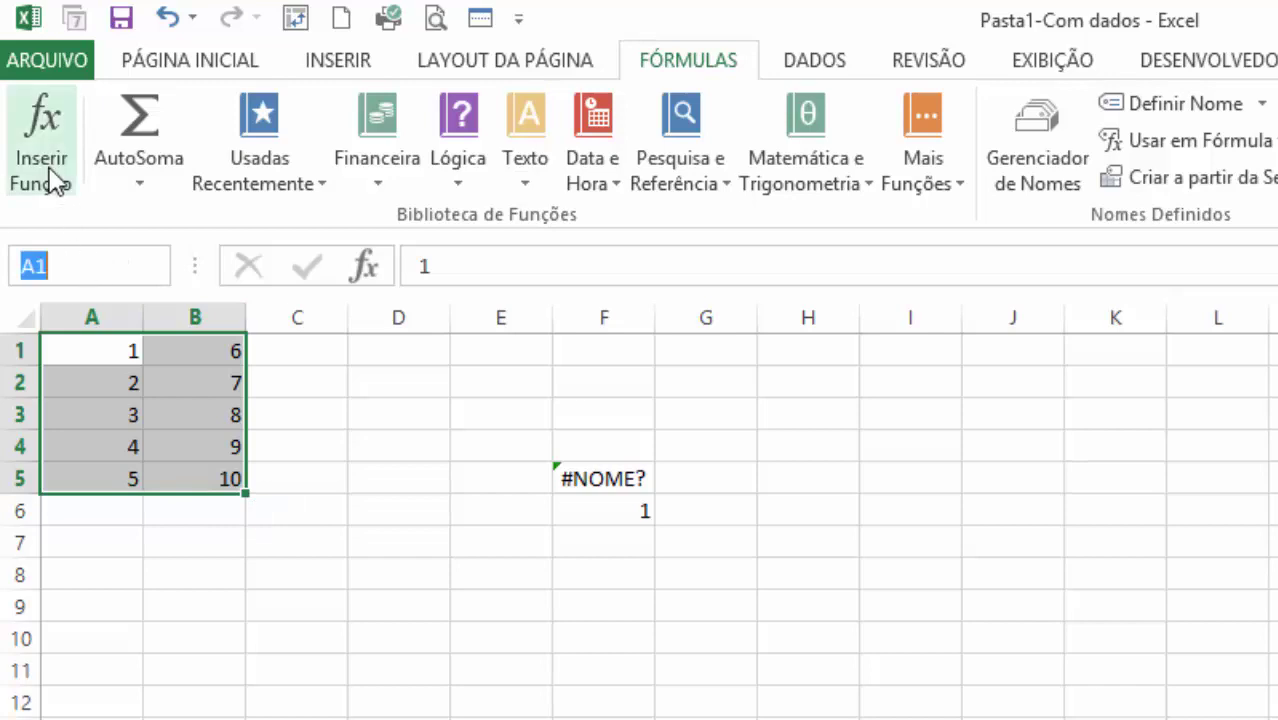
type("Faixa2")
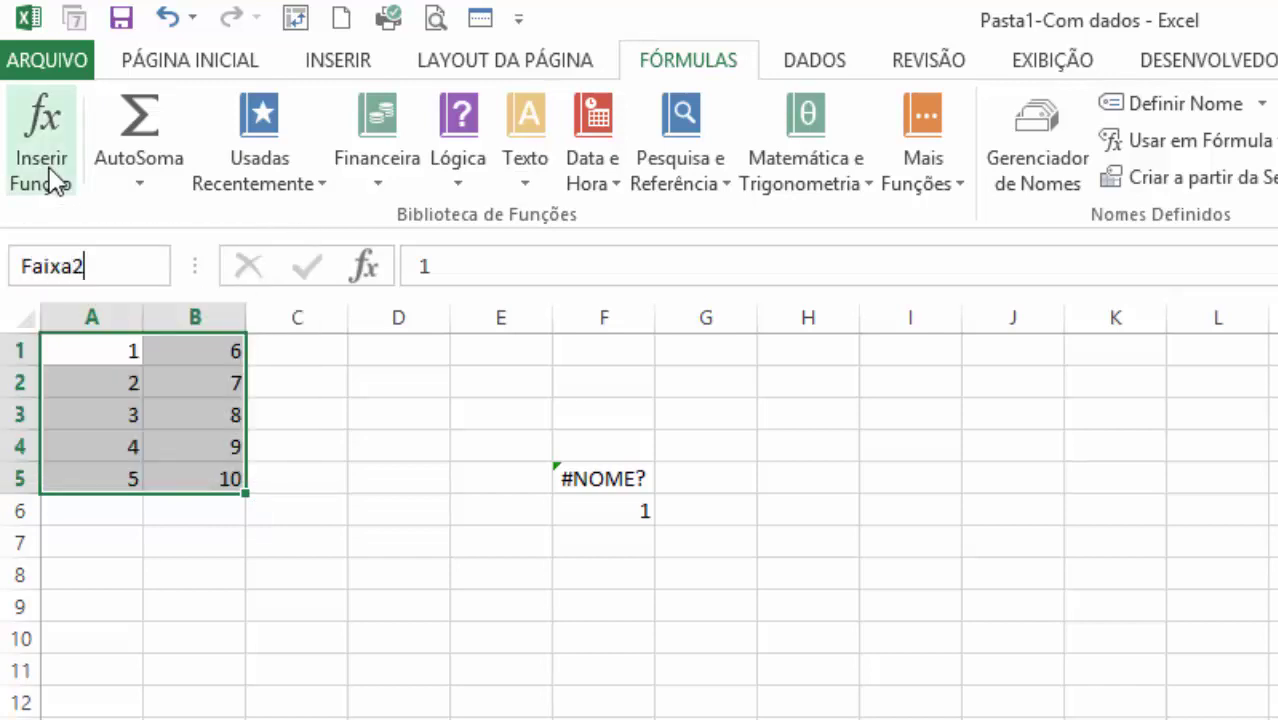
key("Return")
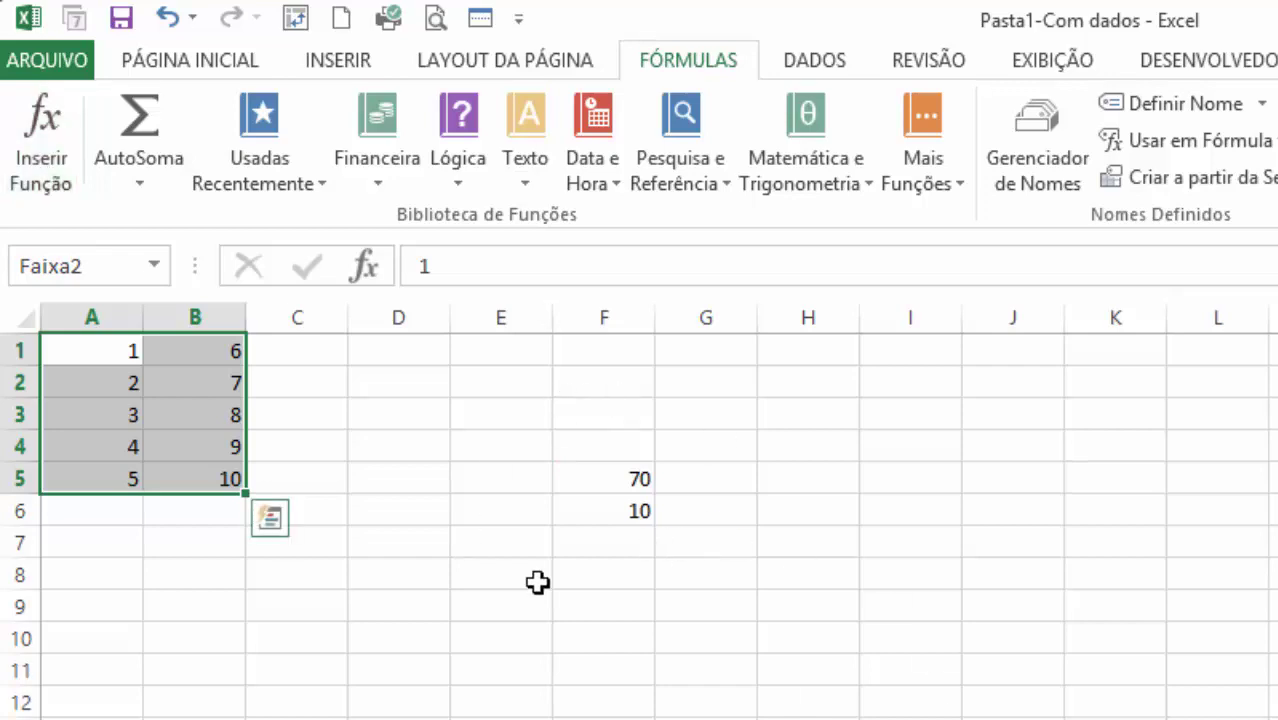
left_click(805, 559)
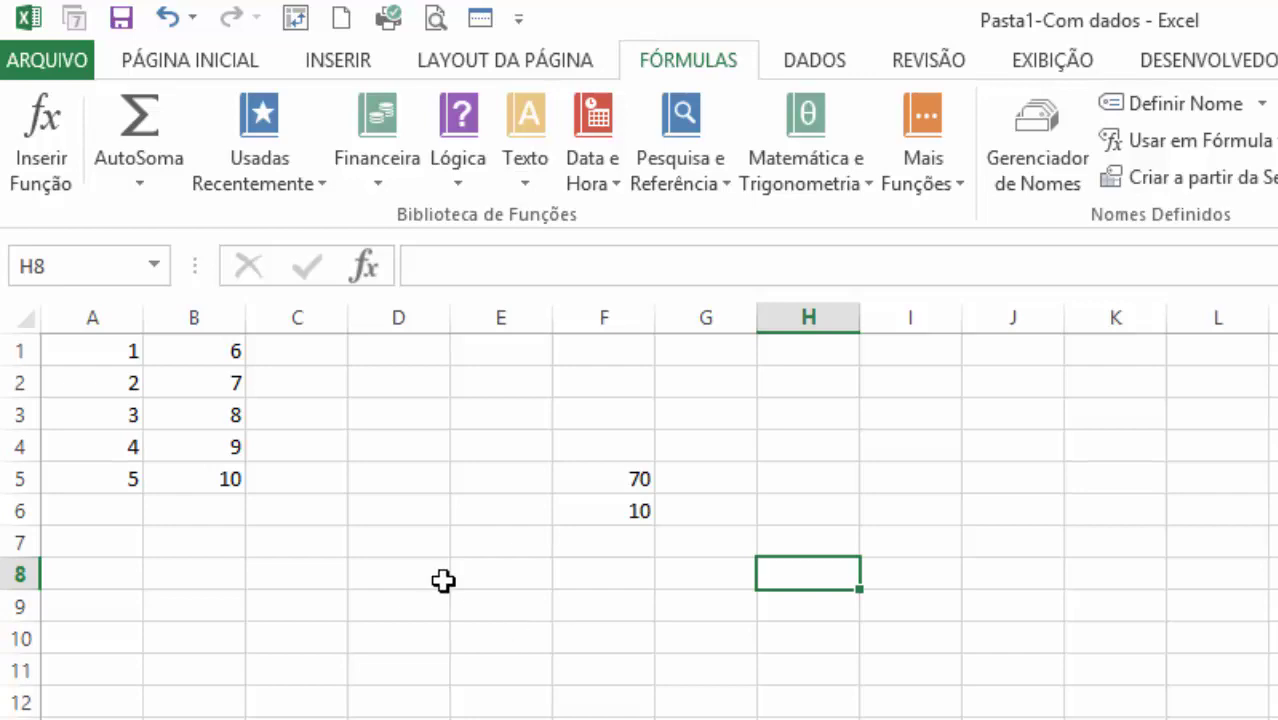
- Apply a yellow fill to the empty cells A6:B17 below the named range
left_click_drag(131, 511, 195, 719)
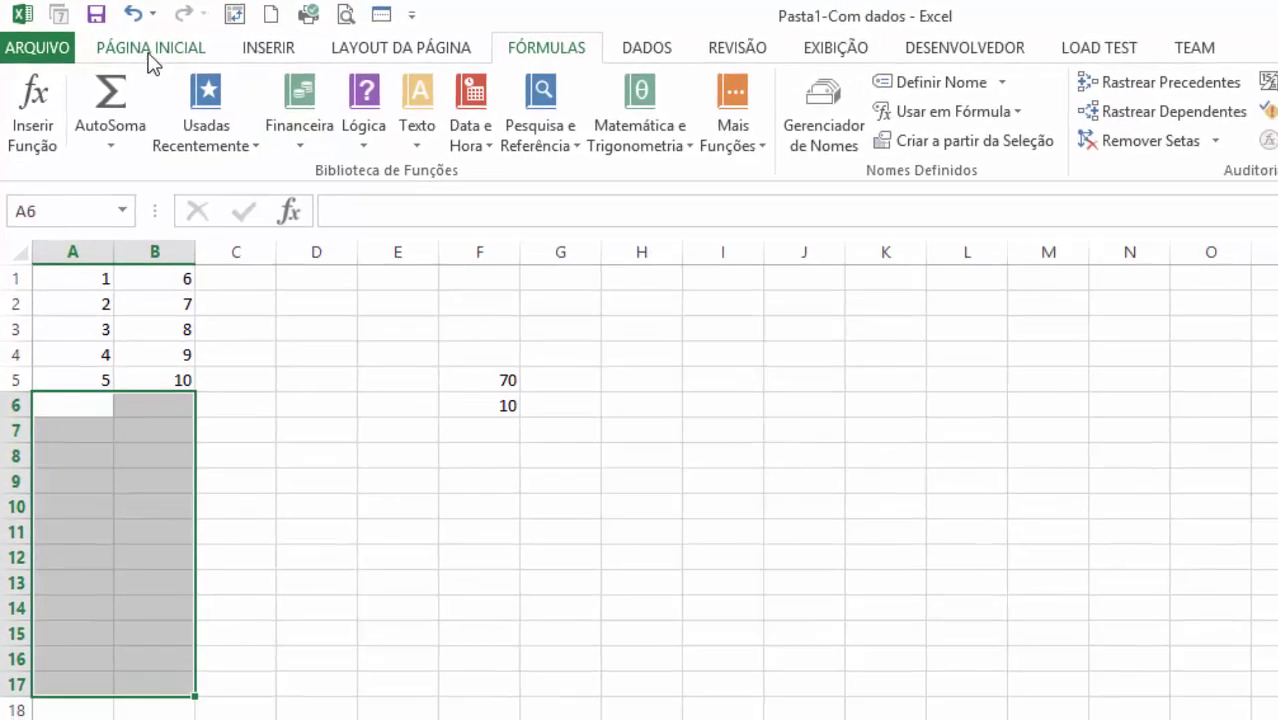
left_click(190, 62)
left_click(318, 128)
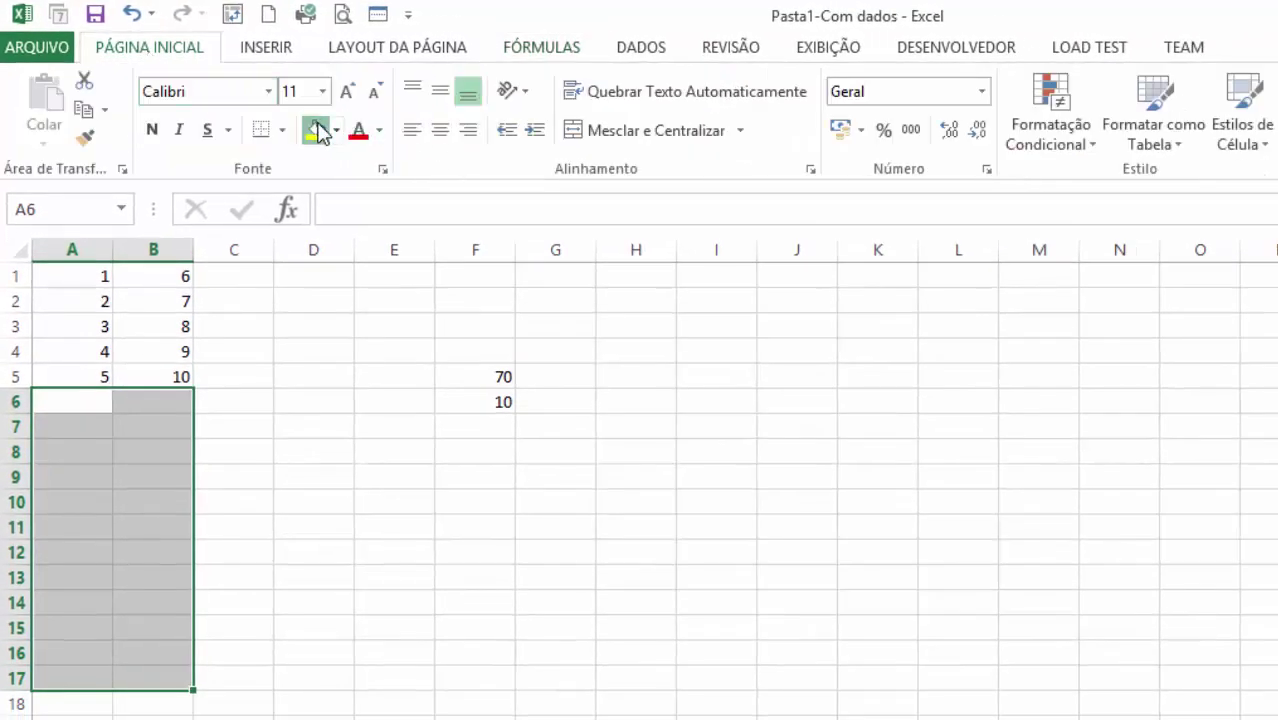
left_click(282, 470)
- Fill the yellow range A6:B17 with the number 50 in a single entry
left_click(89, 395)
left_click_drag(89, 395, 157, 680)
type("50")
key("ctrl+Return")
left_click(708, 645)
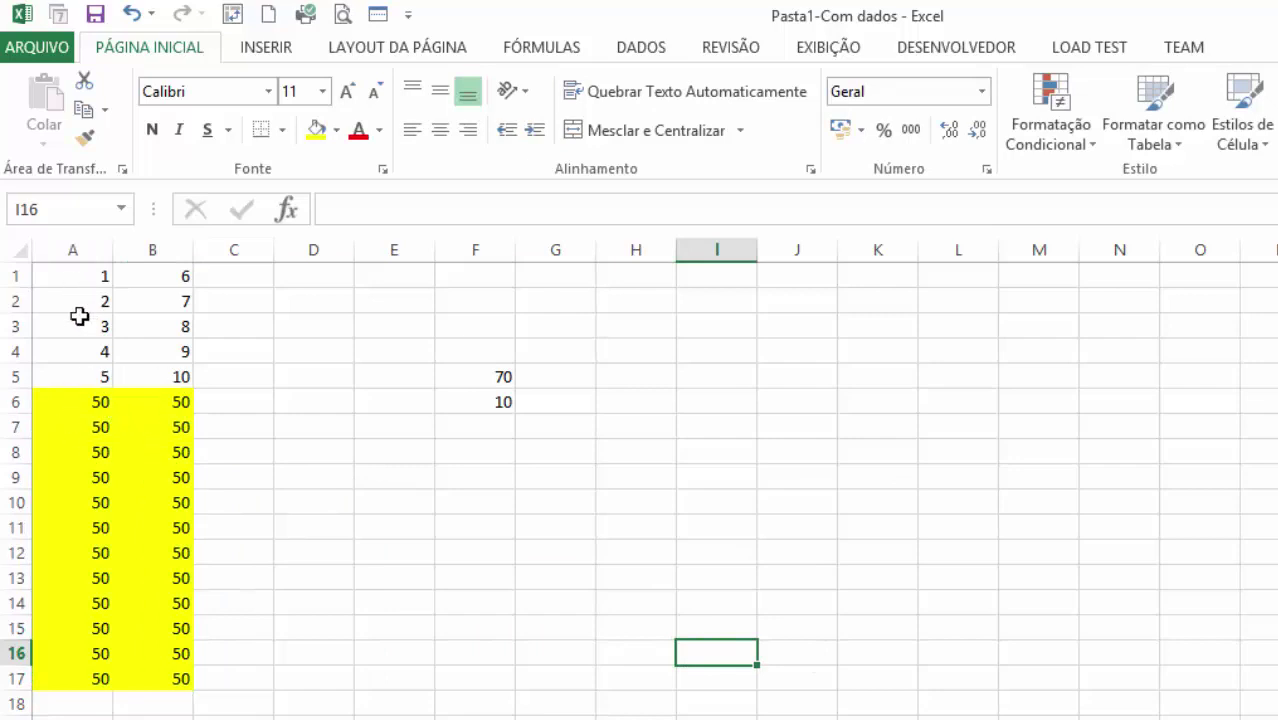
- Select the yellow range A6:B17 and look through the list of defined names without choosing one
left_click_drag(78, 399, 178, 676)
left_click(122, 210)
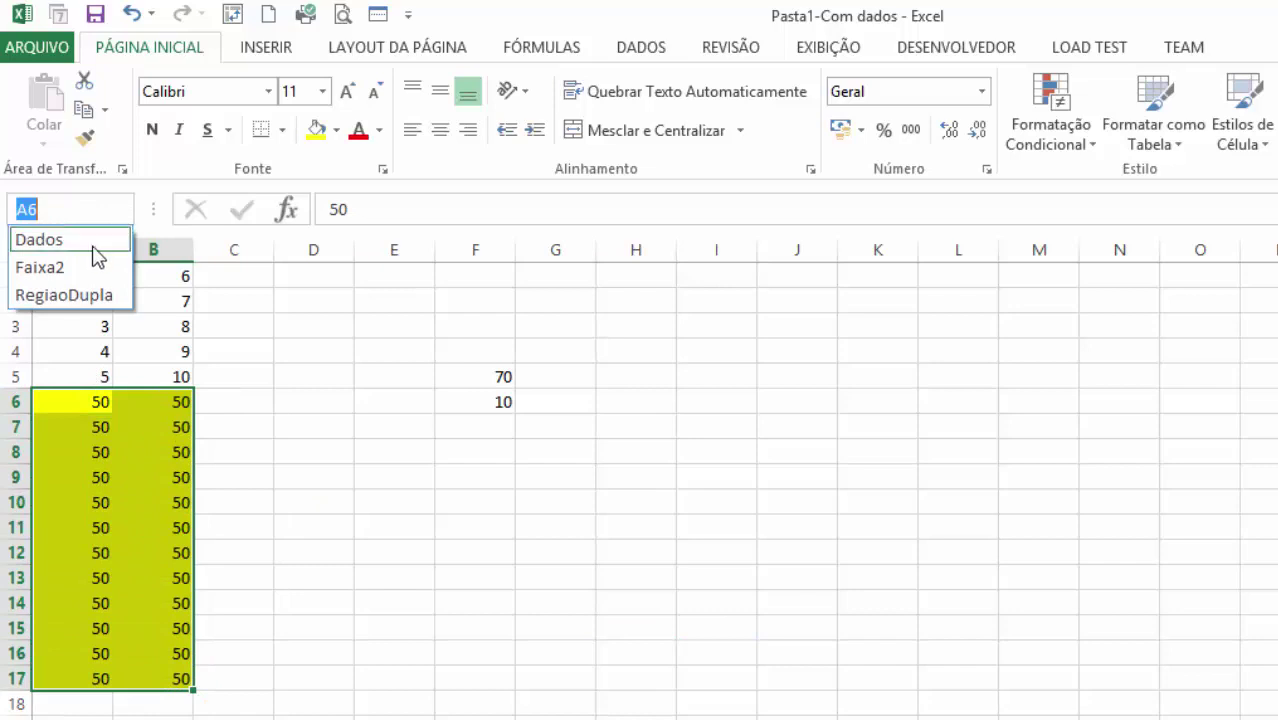
left_click(294, 404)
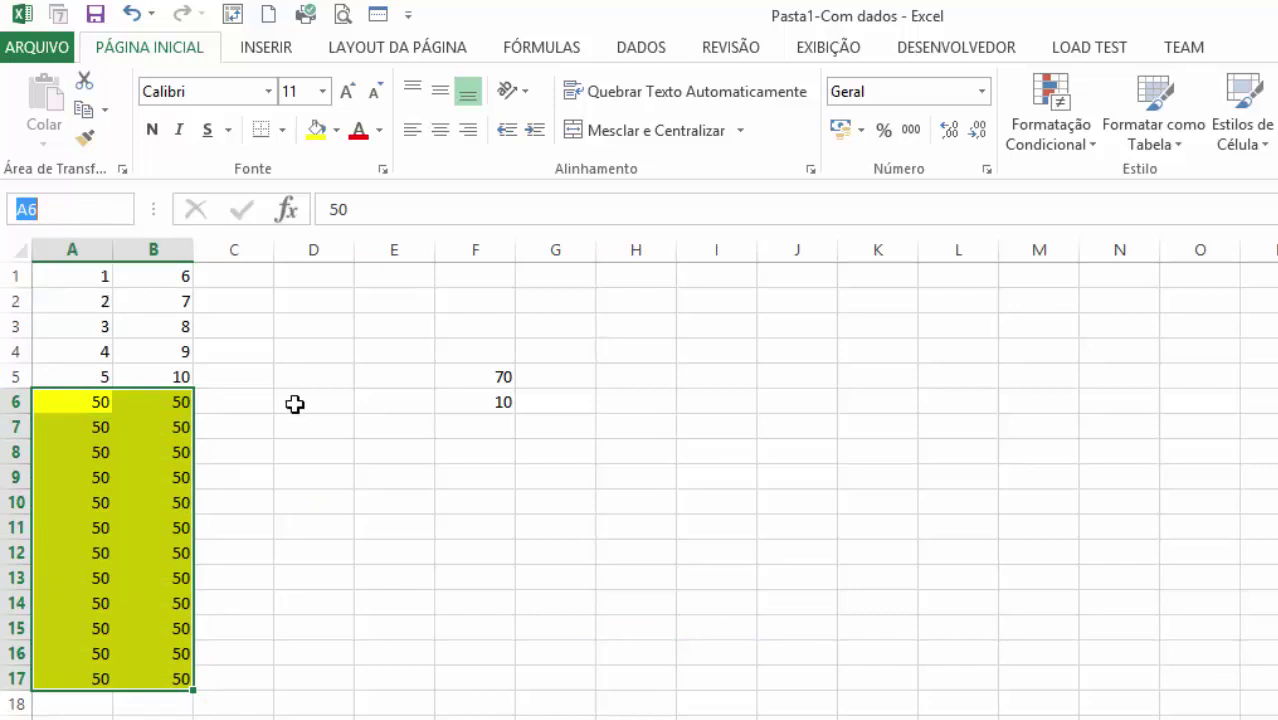
left_click(294, 404)
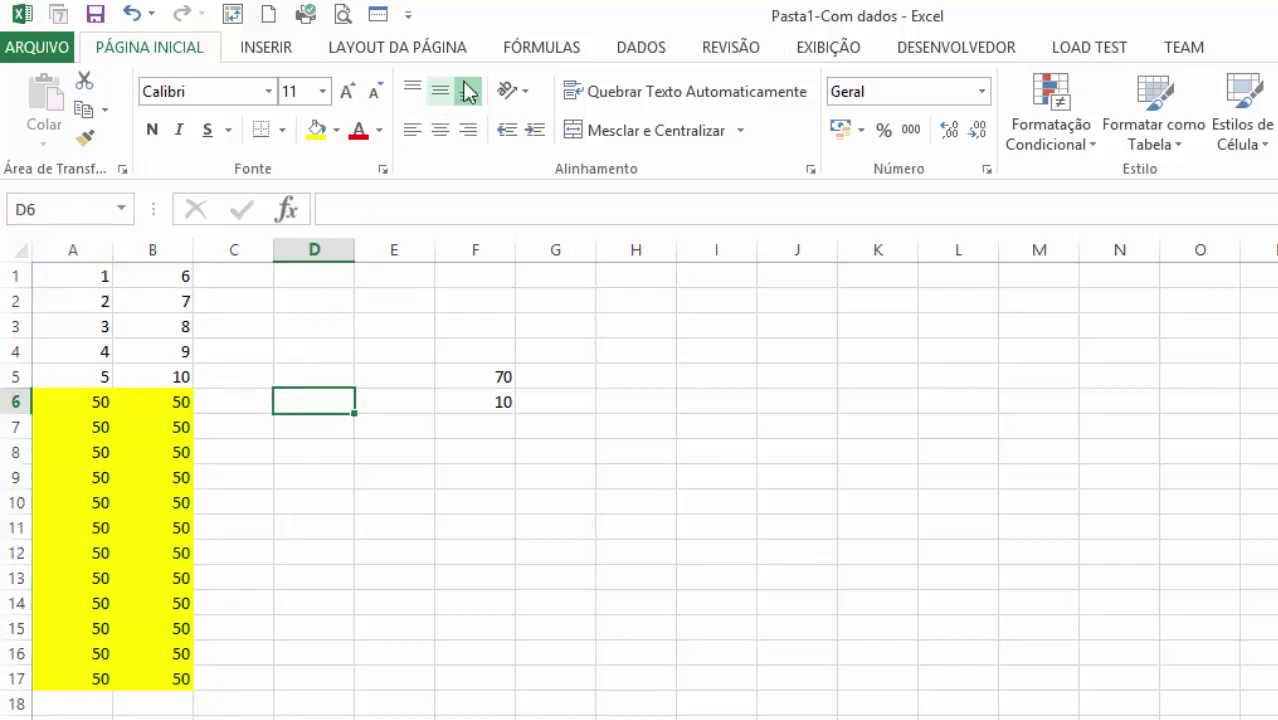
- Redefine the name Faixa2 in the Name Manager to refer to =Plan1!$A$1:$B$17, save the change and check cell F5
left_click(540, 50)
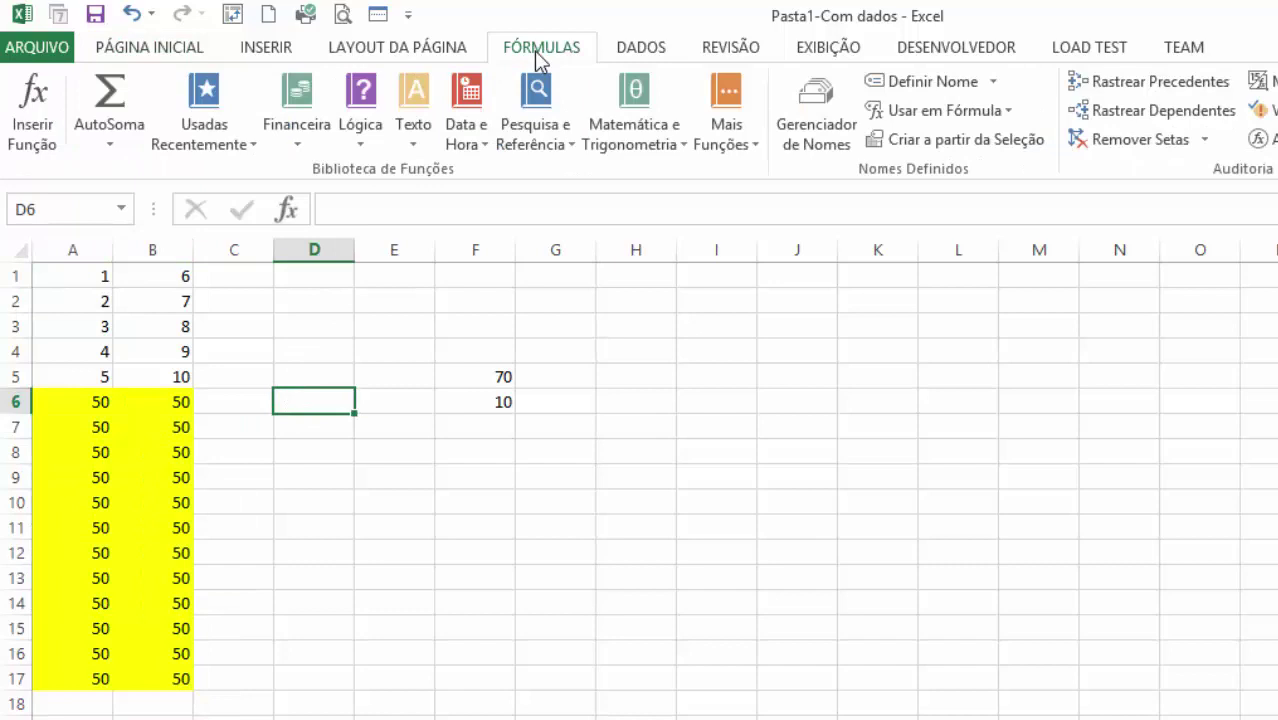
left_click(826, 155)
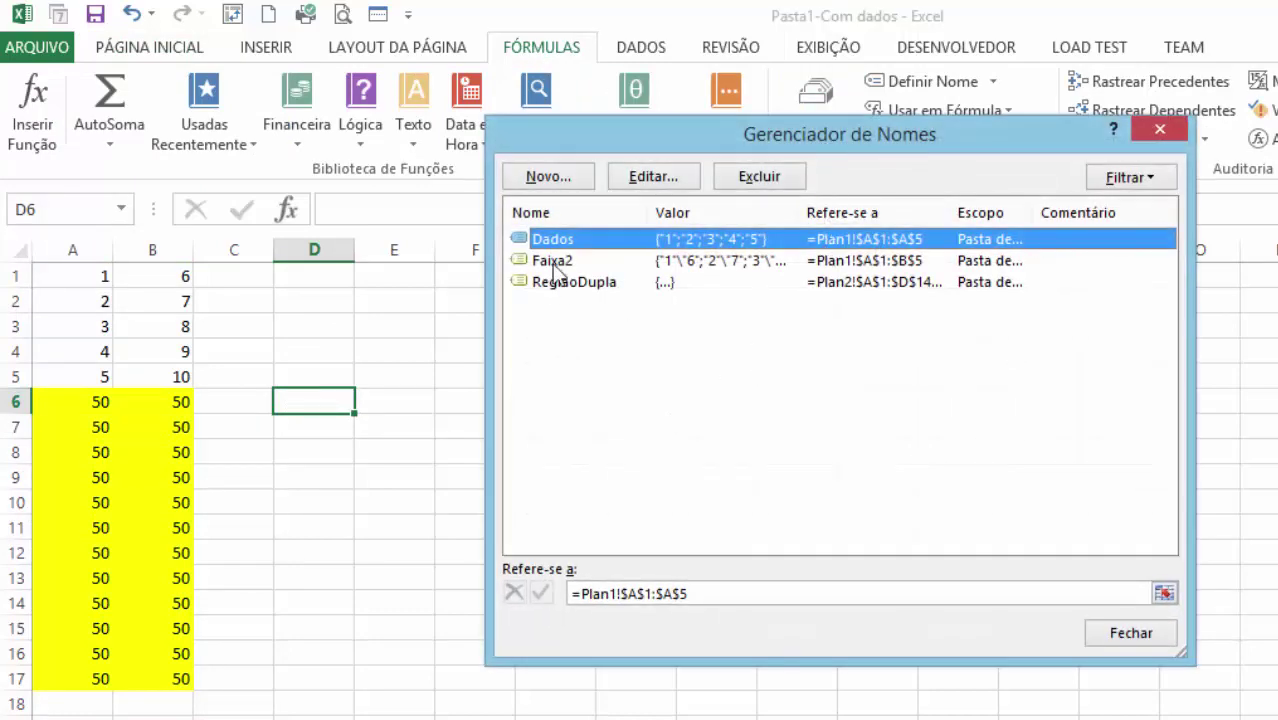
left_click(553, 261)
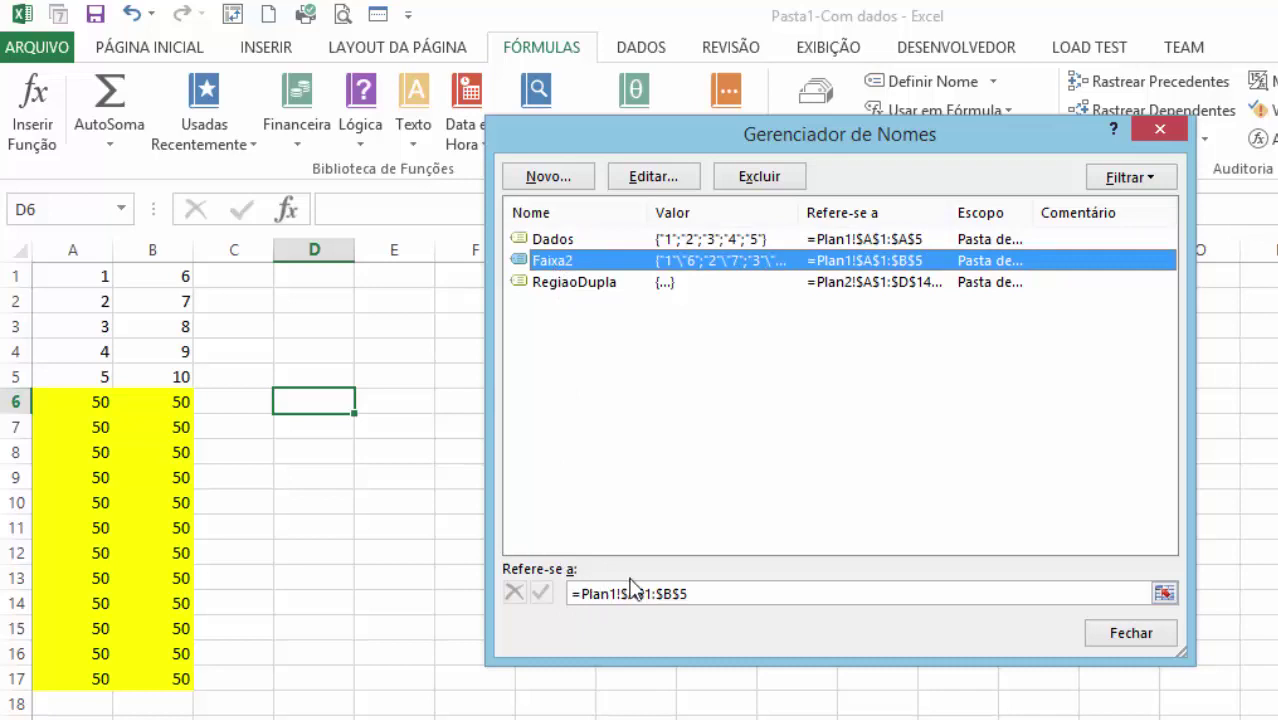
left_click(717, 594)
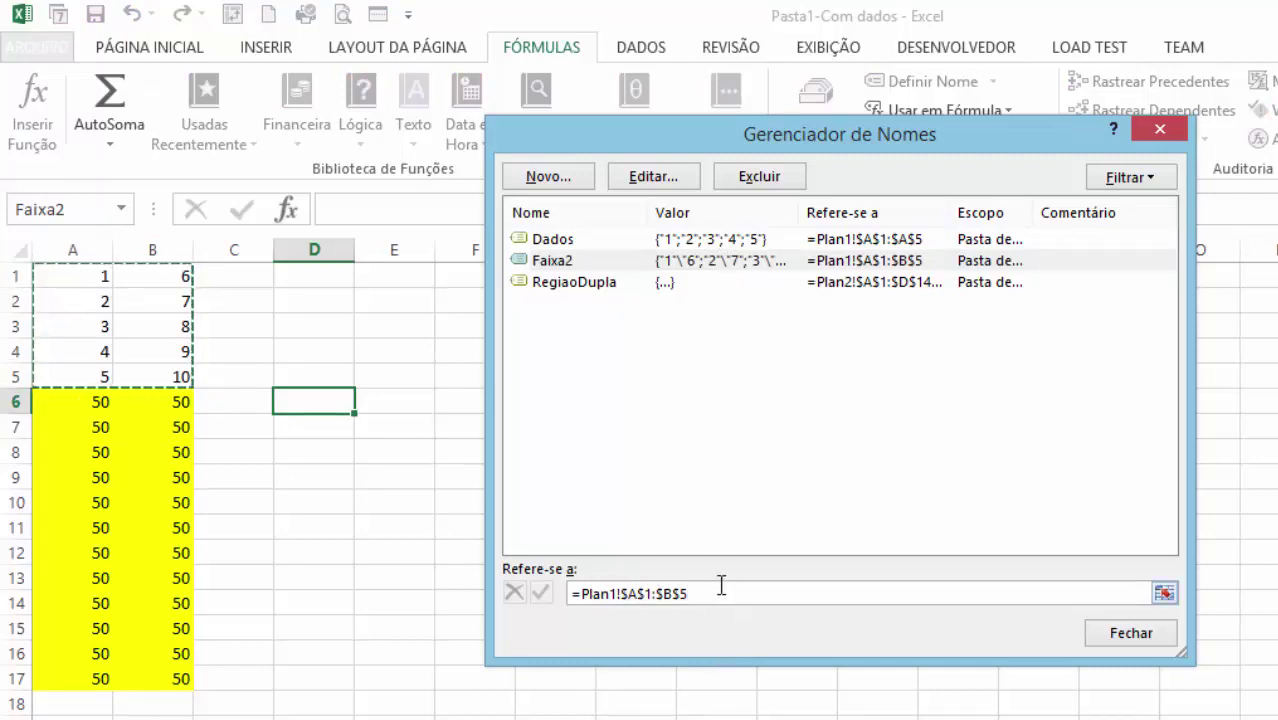
left_click_drag(713, 594, 552, 598)
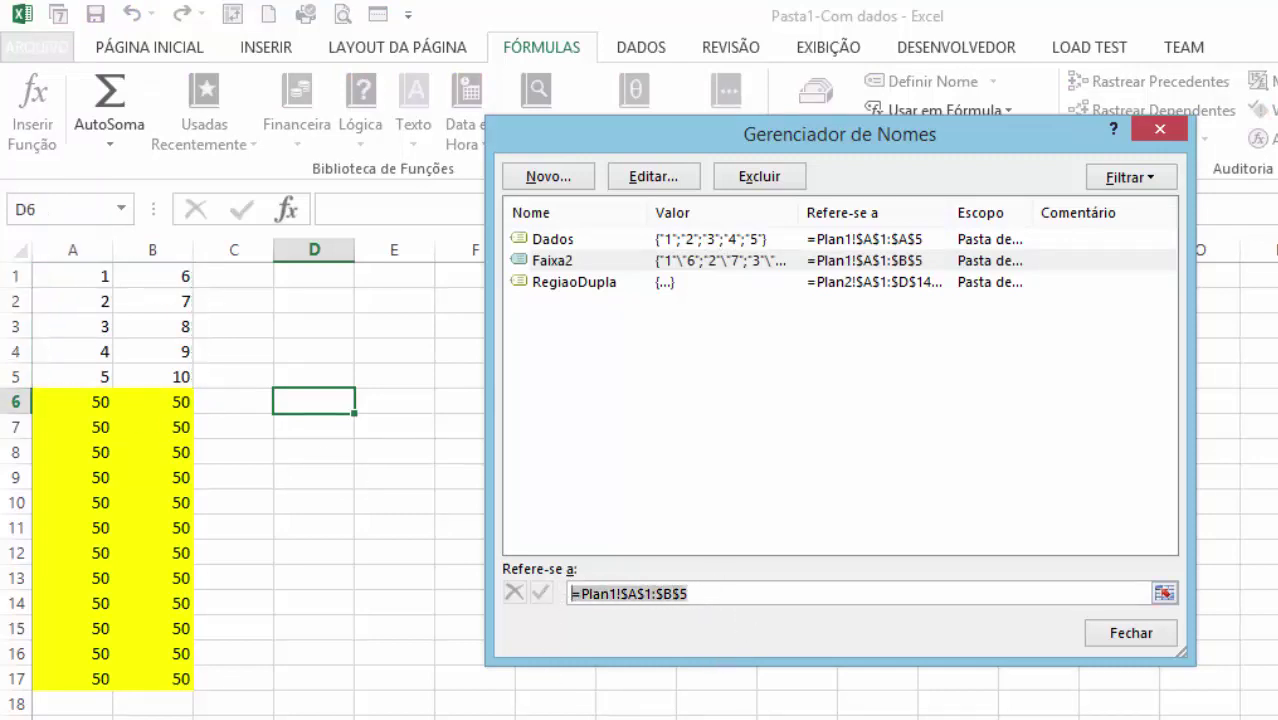
key("BackSpace")
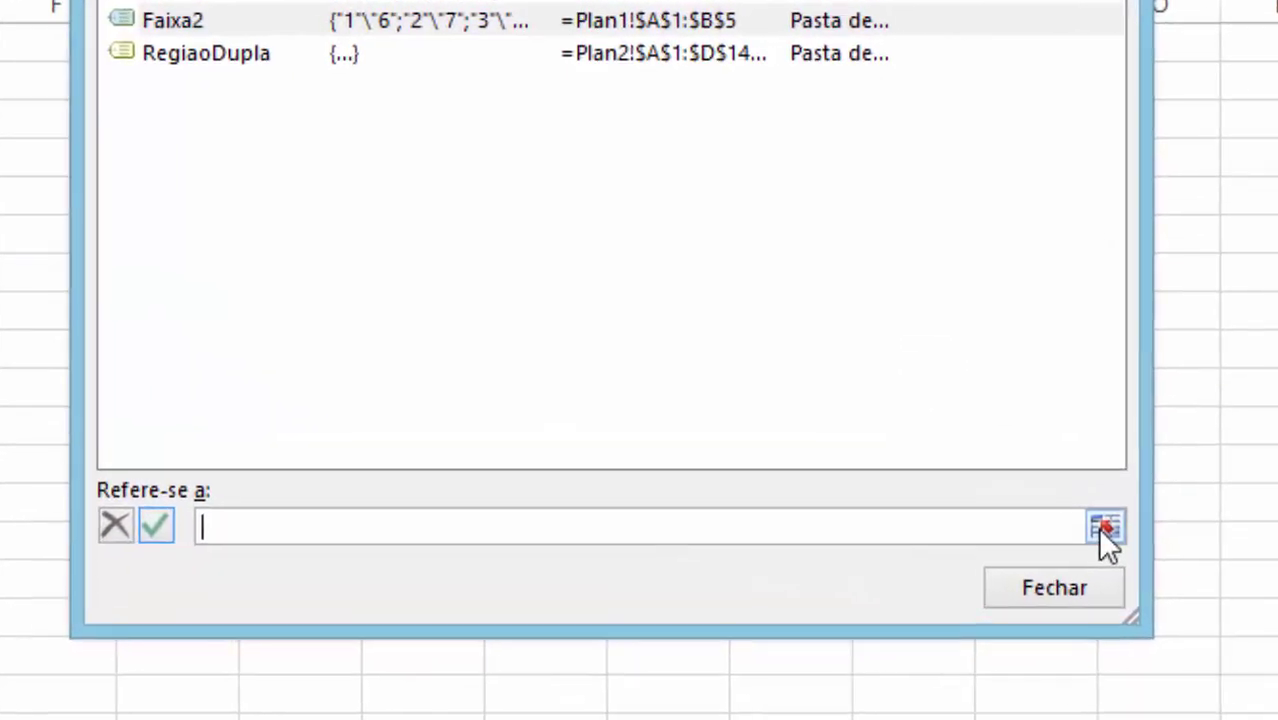
left_click(1105, 529)
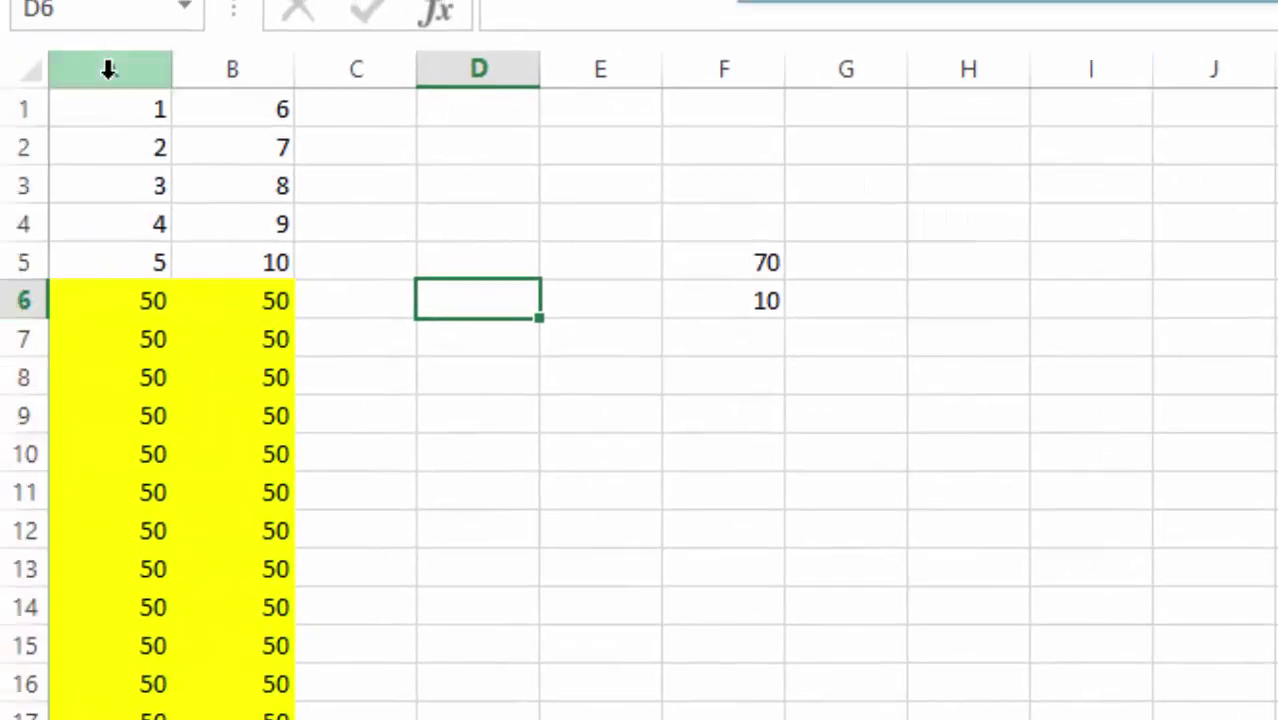
left_click_drag(109, 95, 210, 715)
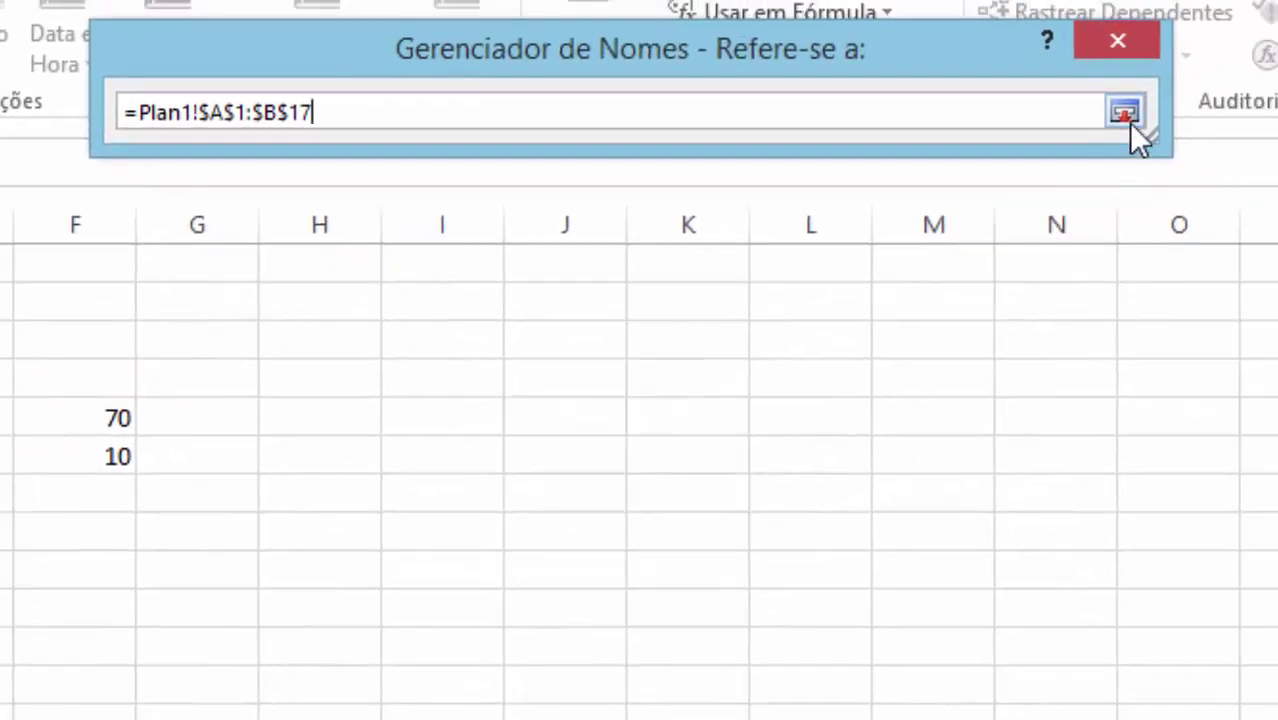
left_click(1124, 112)
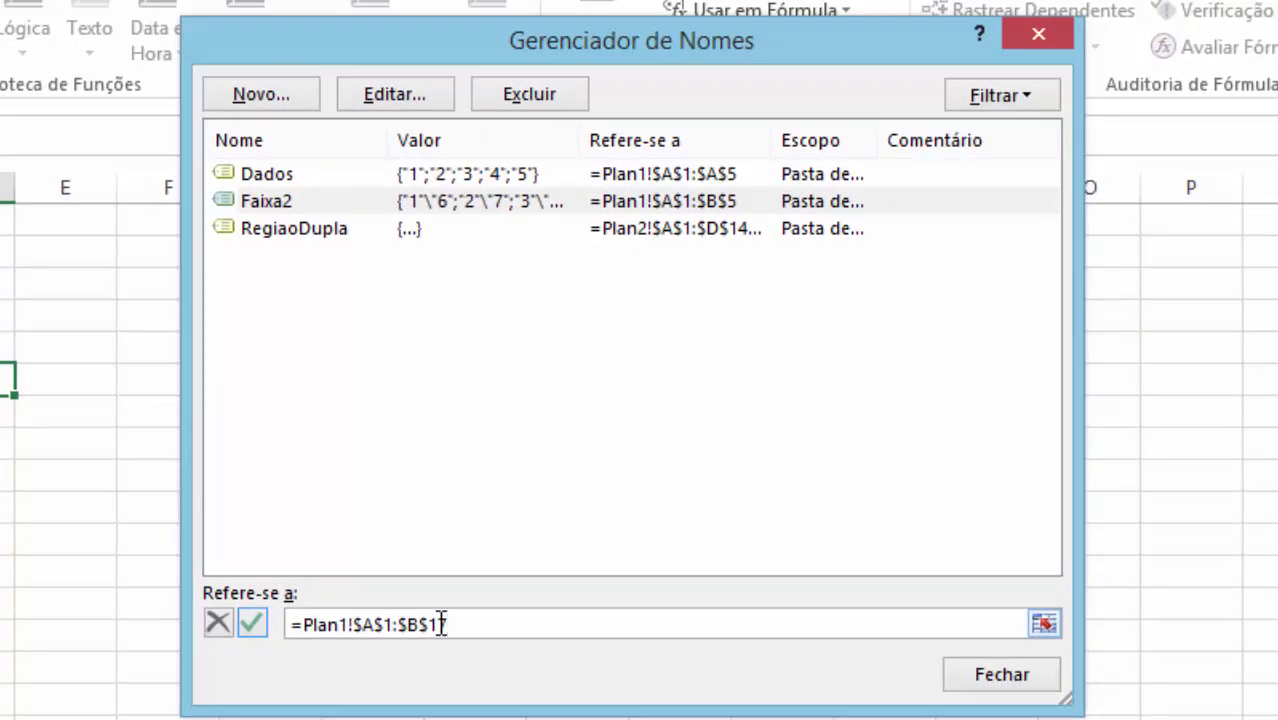
left_click(1001, 685)
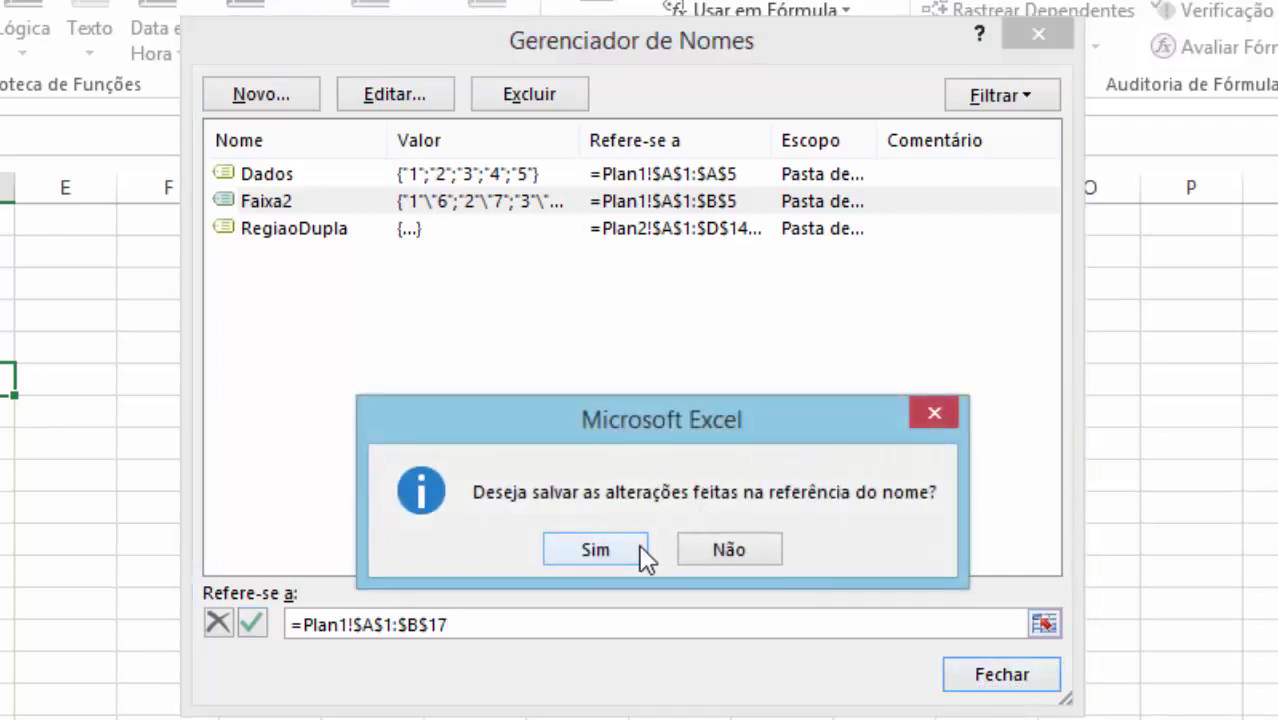
left_click(643, 557)
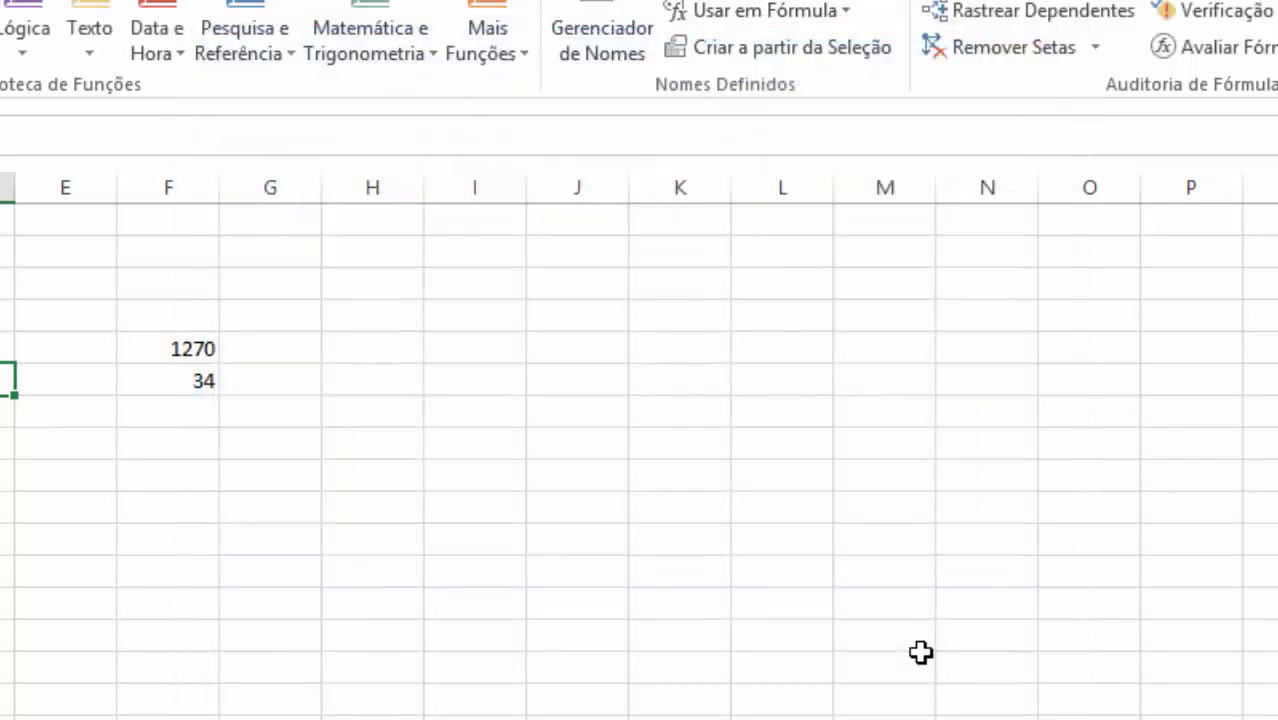
left_click(183, 357)
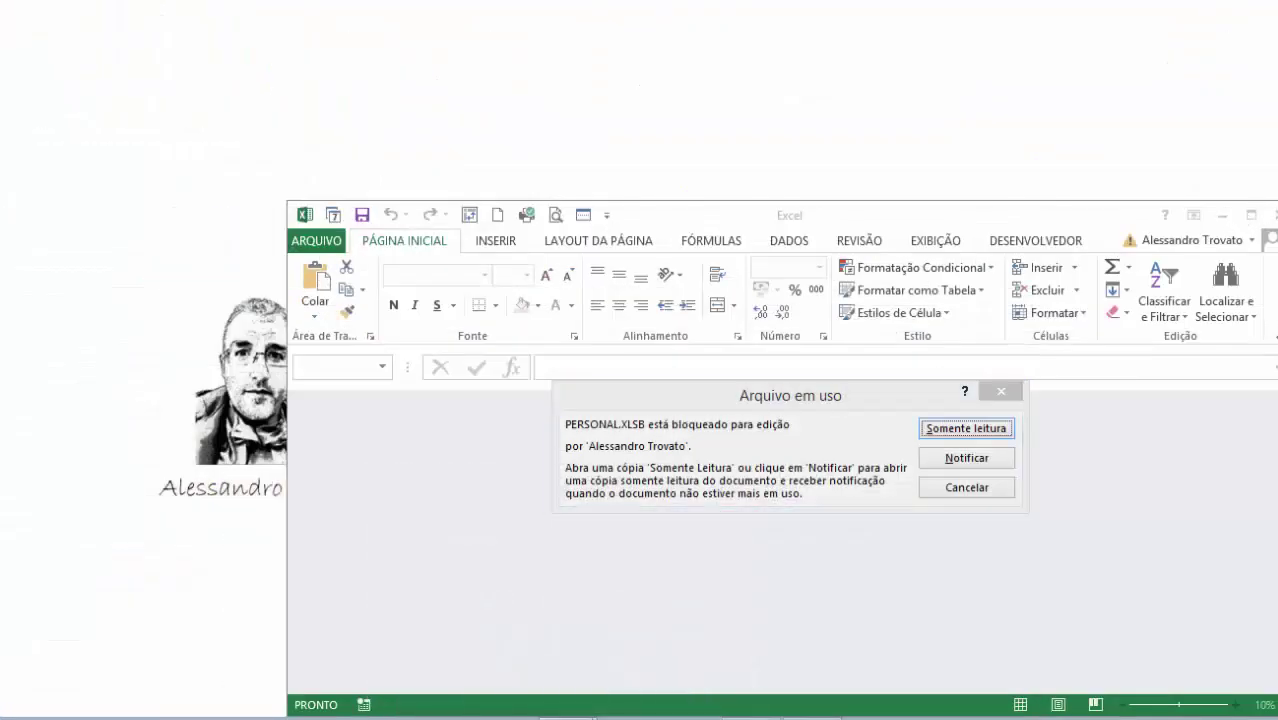
- Cancel opening the locked PERSONAL.XLSB workbook in the new Excel window
left_click(958, 496)
left_click(958, 496)
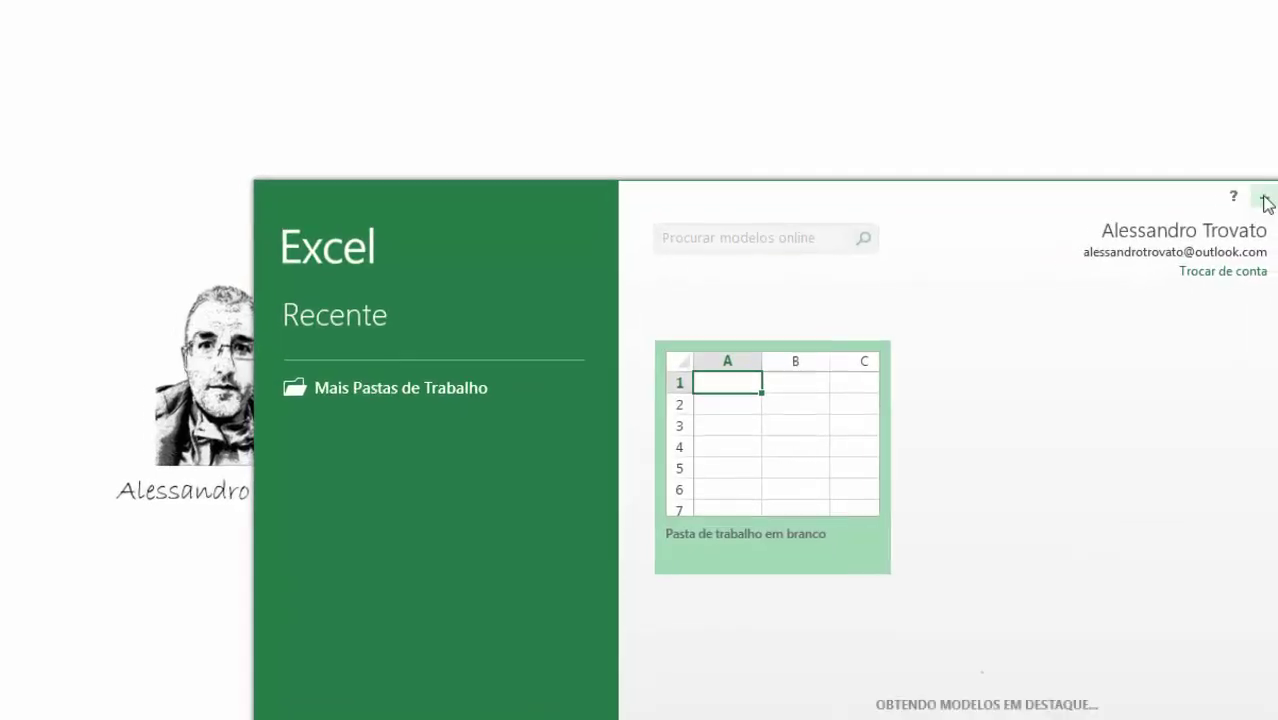